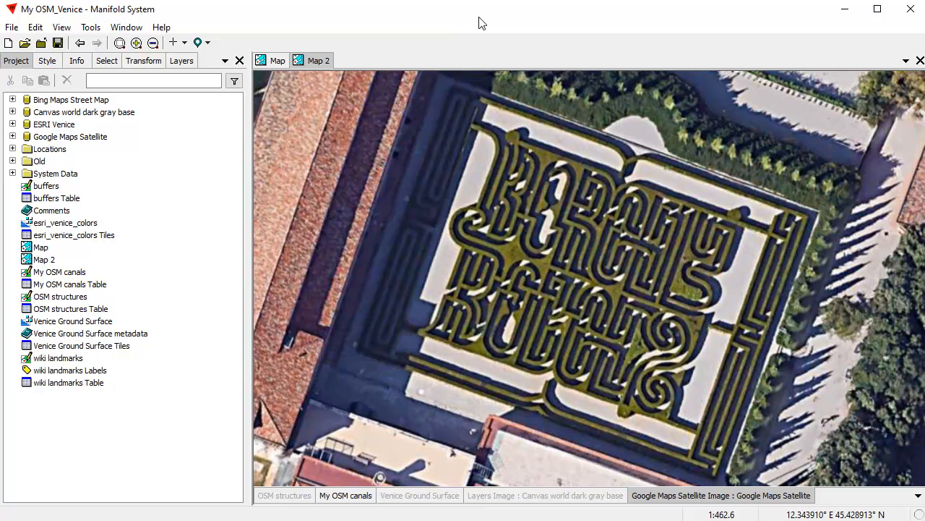
Step: Compare the Venice map and the Map 2 satellite view by switching between their tabs
click(275, 63)
click(311, 66)
click(276, 64)
click(300, 63)
click(277, 63)
click(313, 63)
Step: Float Map 2 as a separate window, dock it back beside Map, then close it
drag(317, 62, 327, 92)
right_click(326, 92)
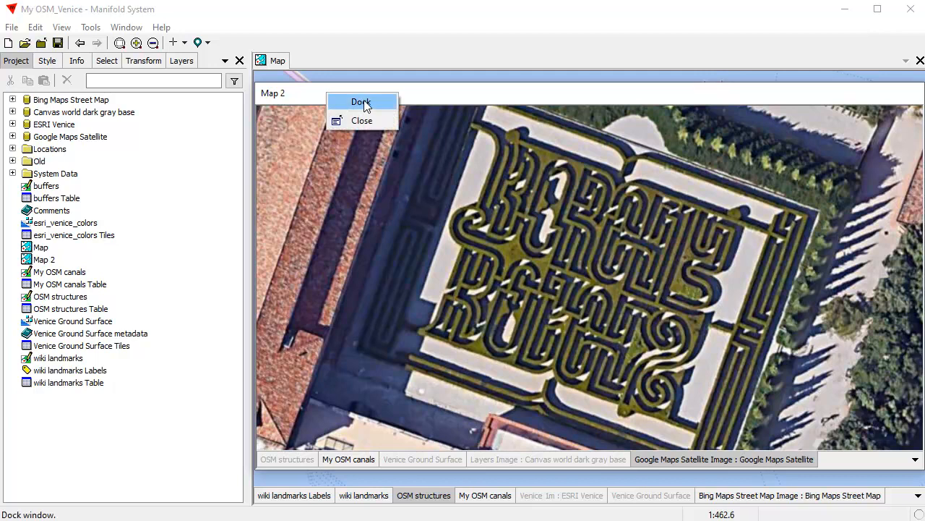
click(364, 104)
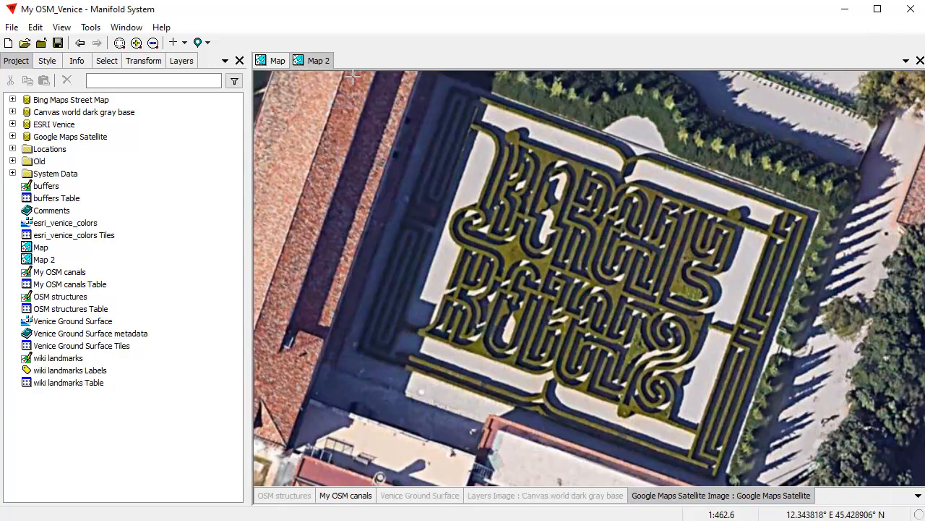
right_click(315, 65)
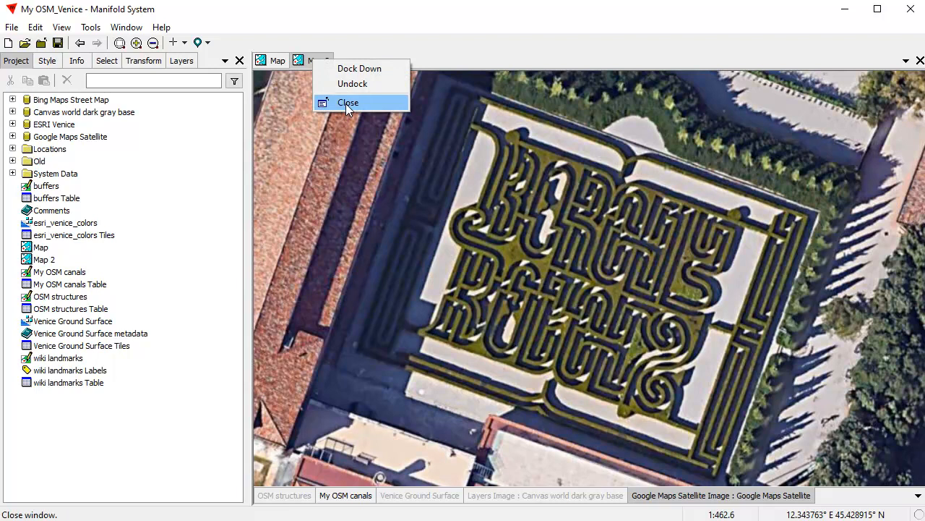
click(346, 103)
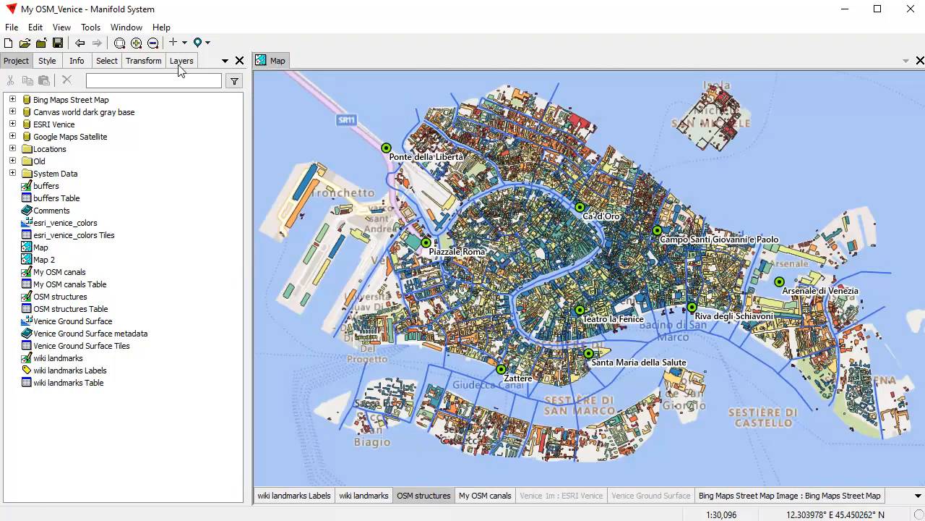
Step: Toggle the OSM structures layer off and on to check its building footprints
shift+click(424, 496)
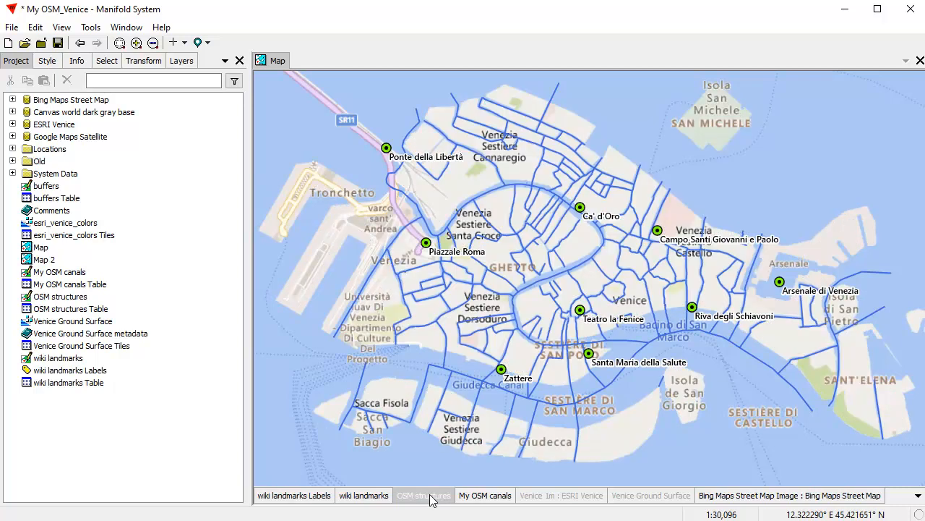
shift+click(430, 497)
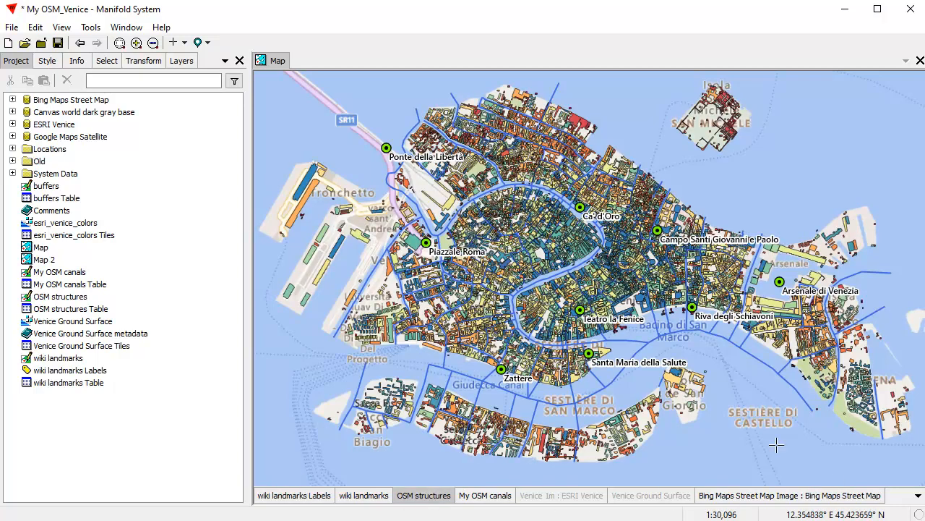
click(182, 61)
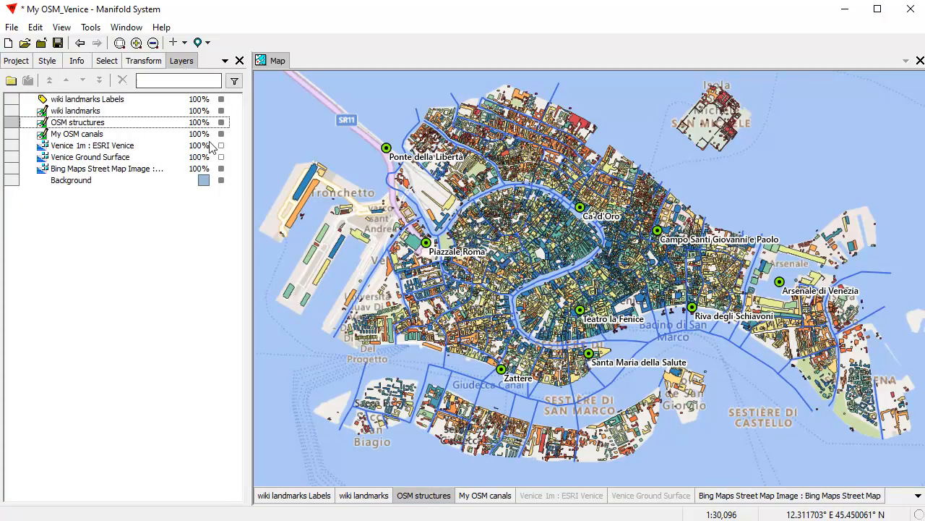
click(221, 122)
click(222, 122)
click(221, 123)
click(221, 122)
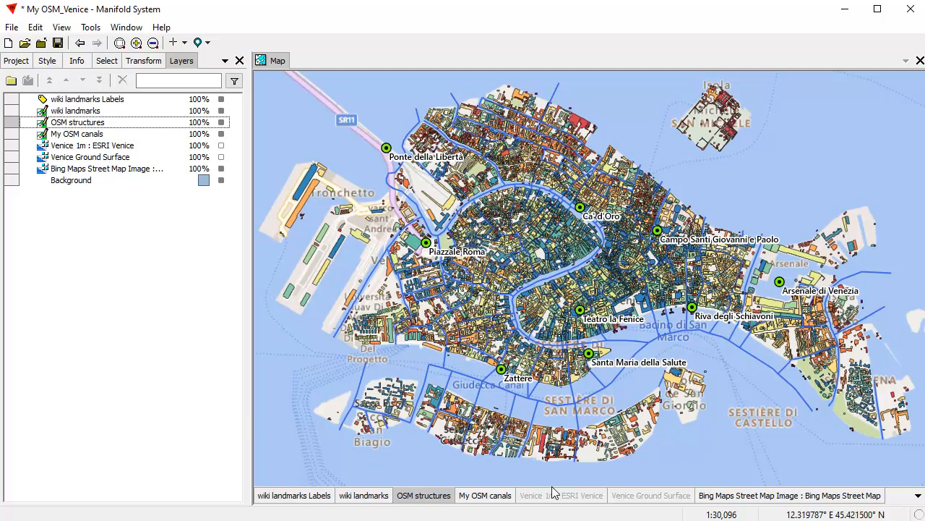
Step: Remove the Venice Ground Surface layer from the Venice map
click(644, 499)
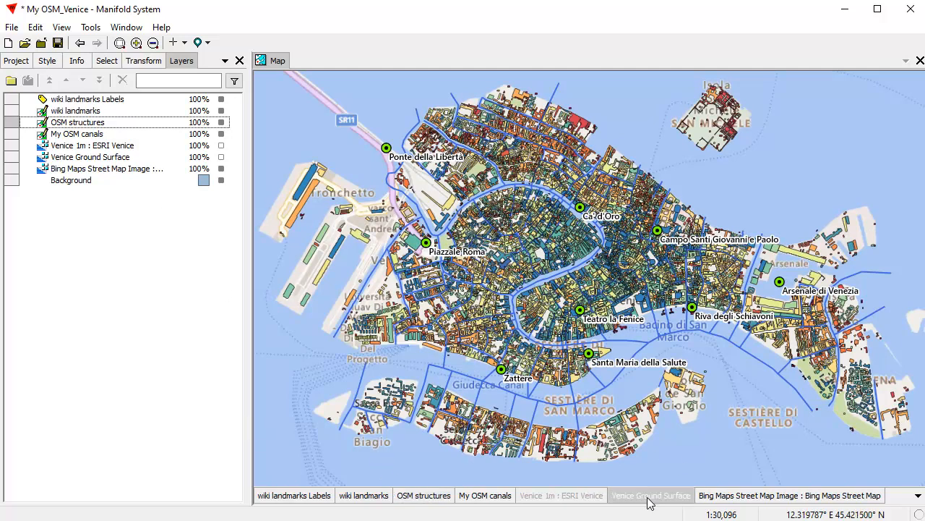
right_click(650, 501)
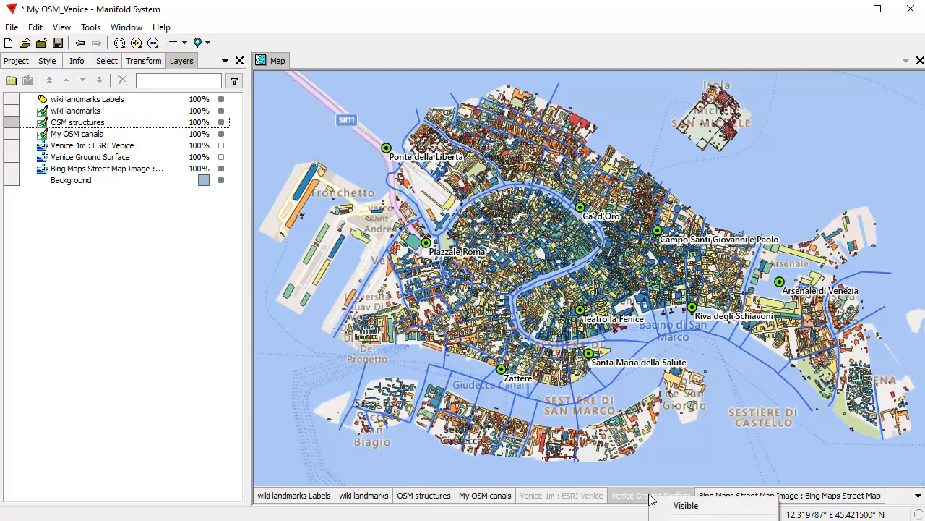
click(680, 518)
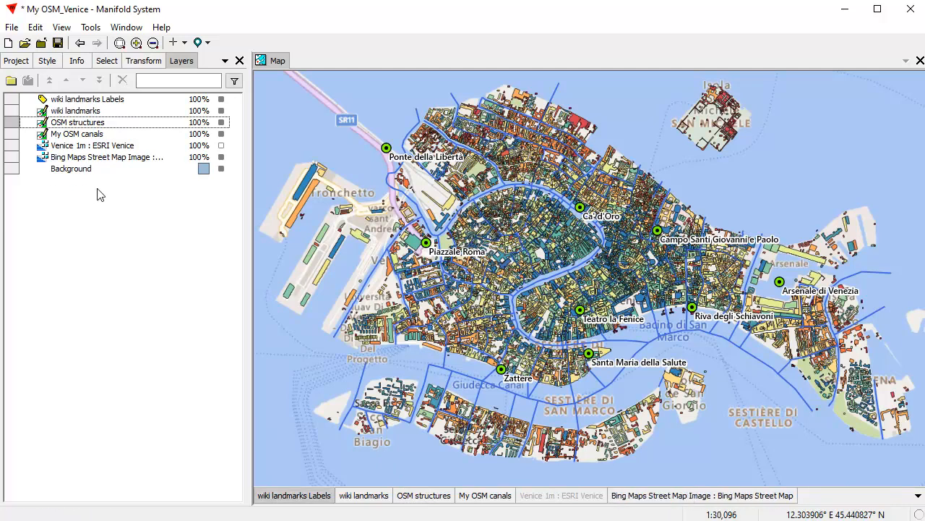
Step: Delete the Venice 1m : ESRI Venice layer and make the Bing Maps street map active
click(107, 145)
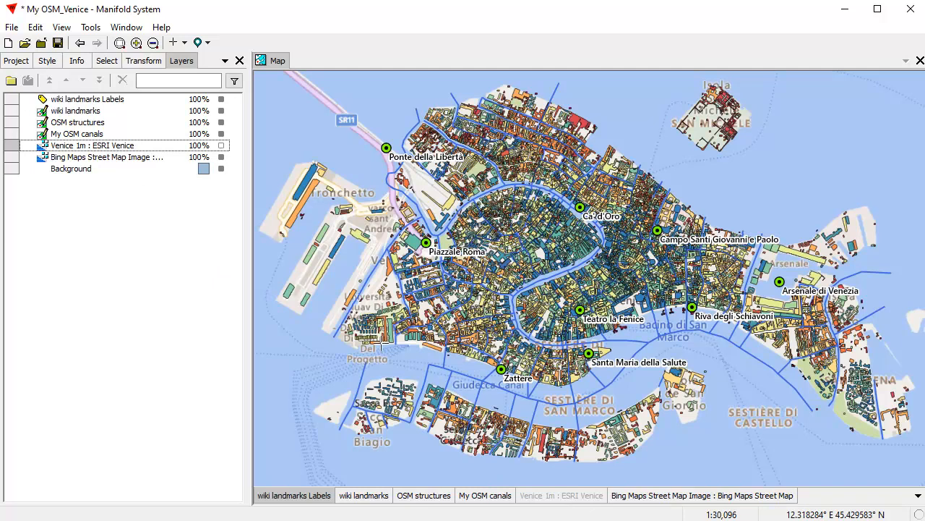
right_click(551, 499)
click(433, 466)
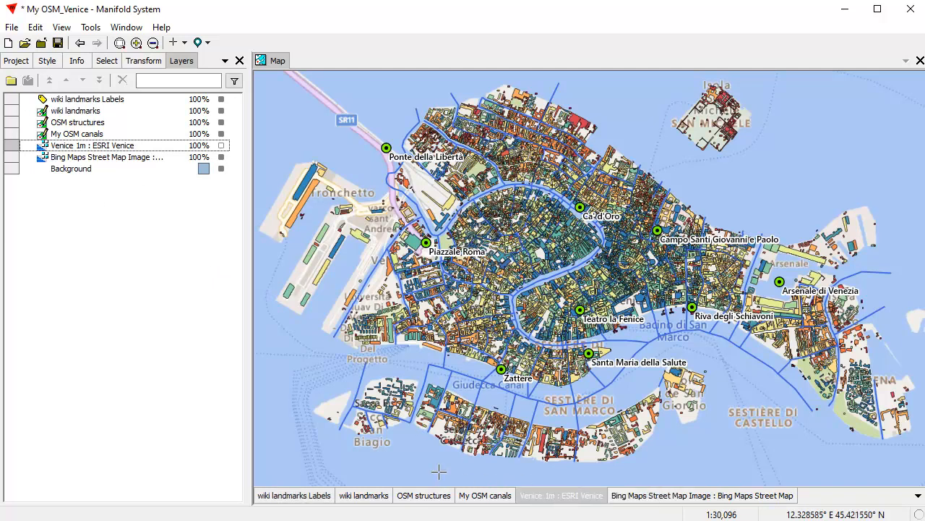
click(114, 146)
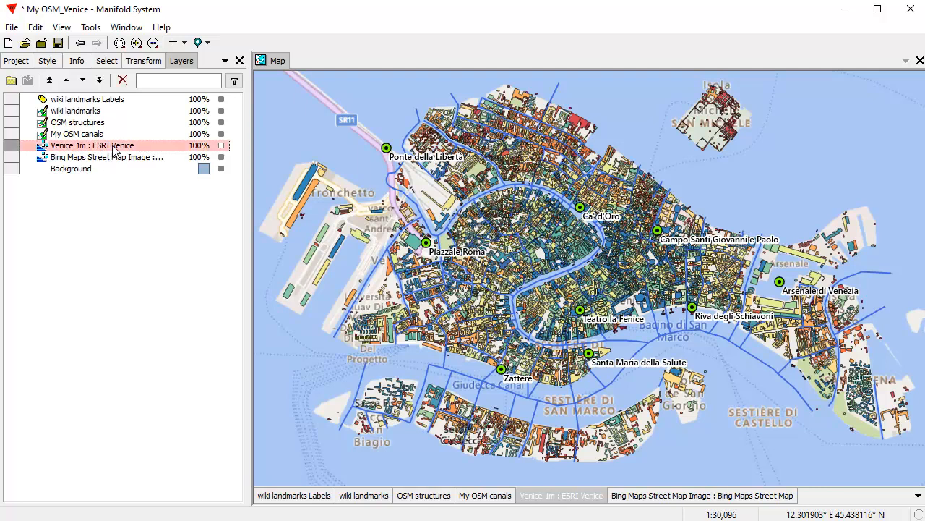
click(122, 81)
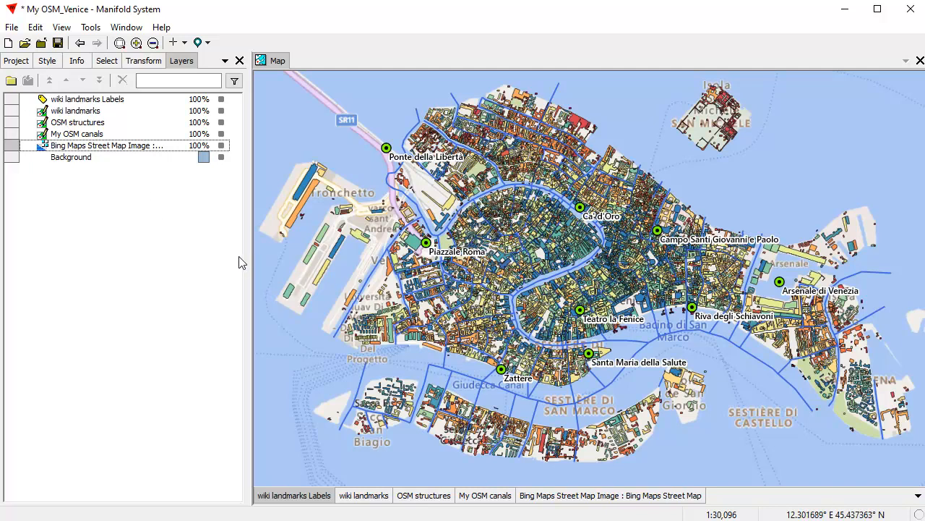
click(587, 499)
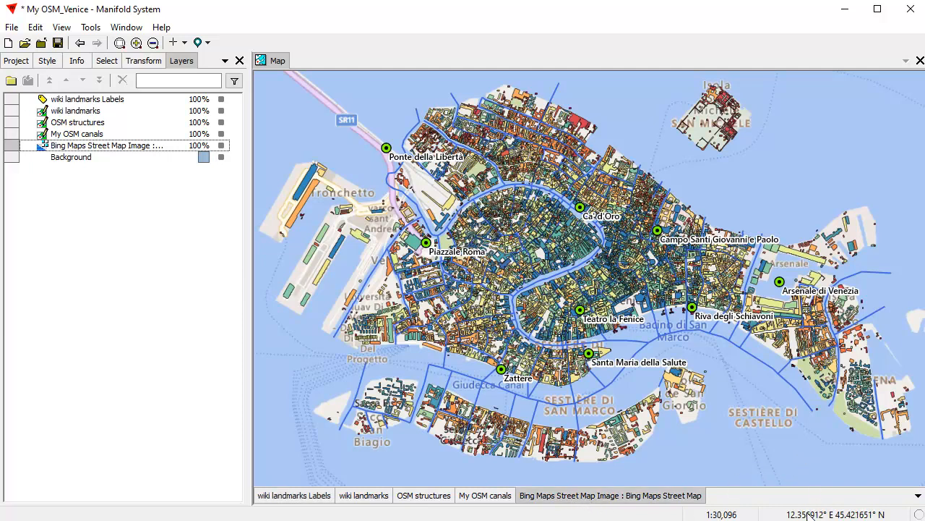
click(18, 62)
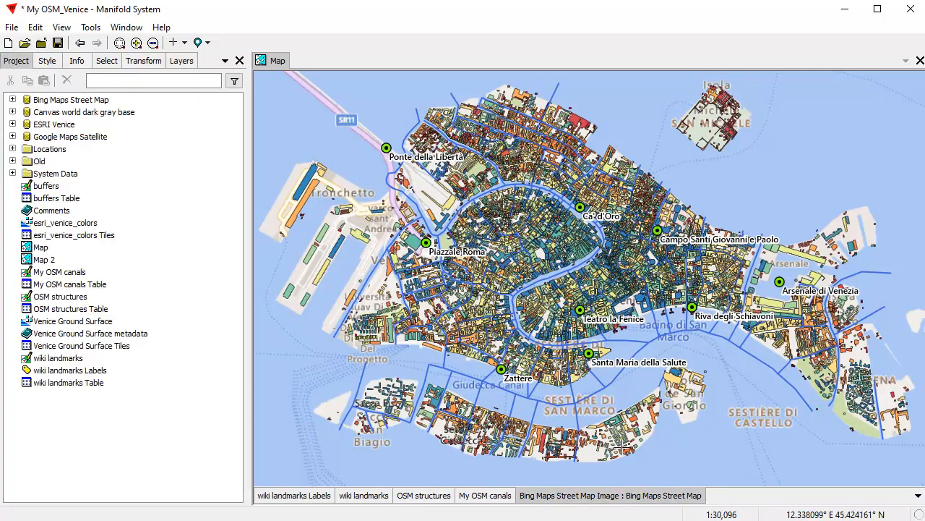
Step: Re-dock the Project pane first and add the Google Maps Satellite Image to the map
alt+click(18, 65)
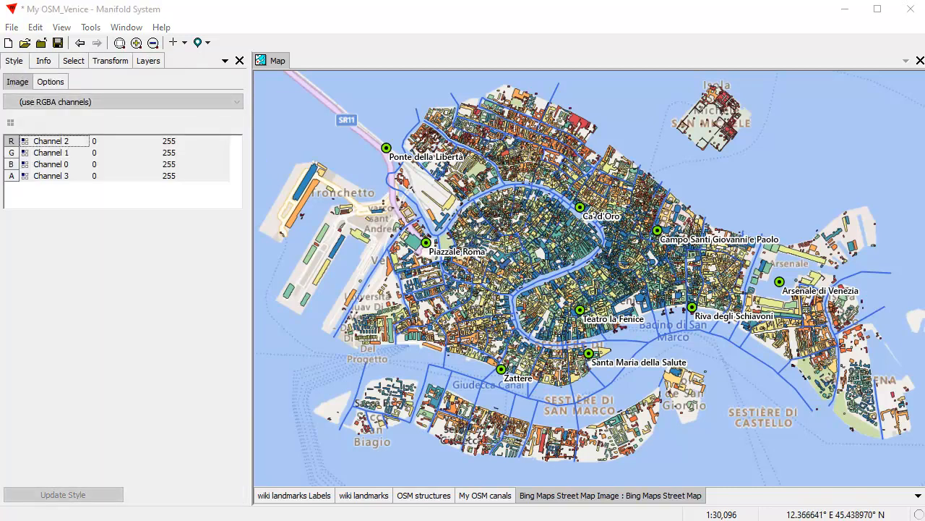
drag(924, 79, 144, 116)
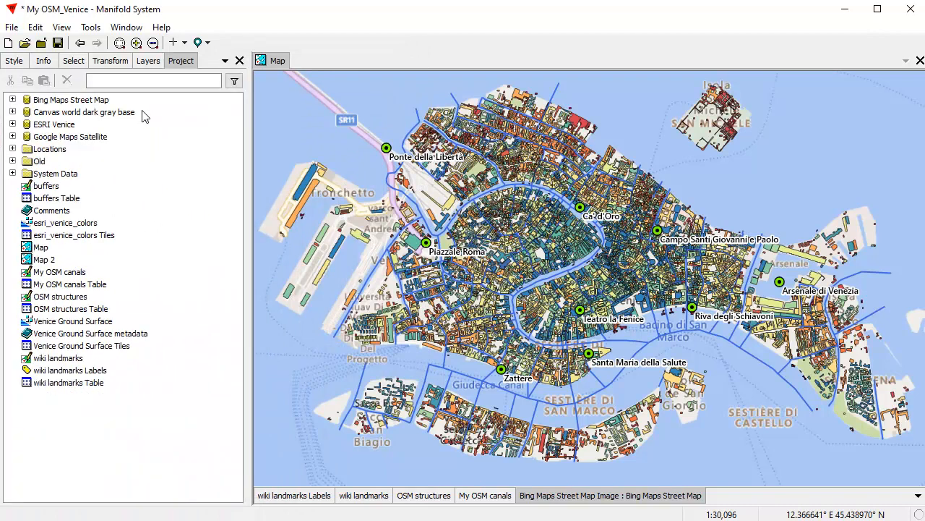
drag(174, 64, 29, 70)
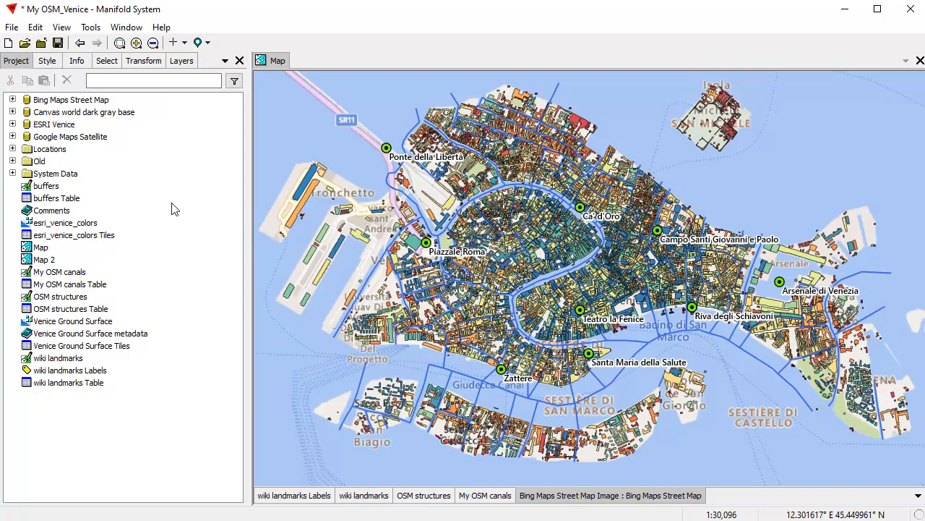
click(12, 137)
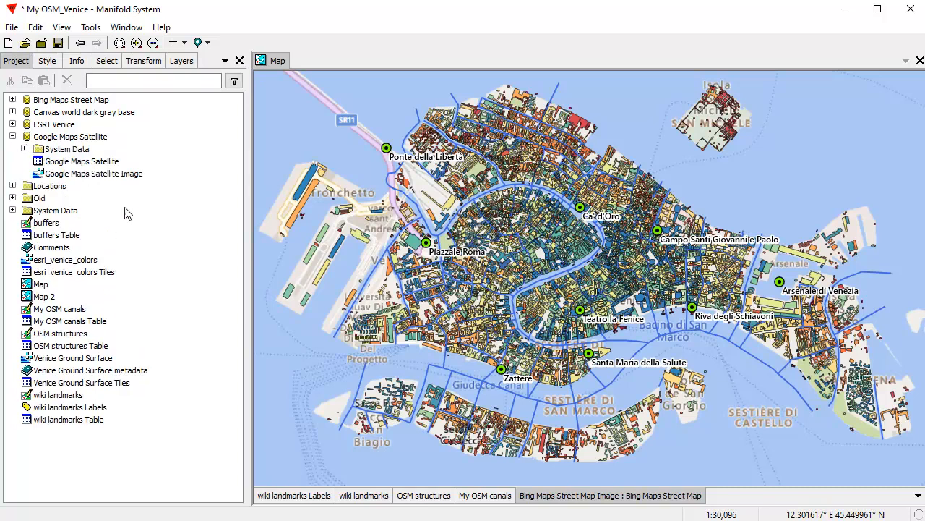
drag(123, 181, 723, 296)
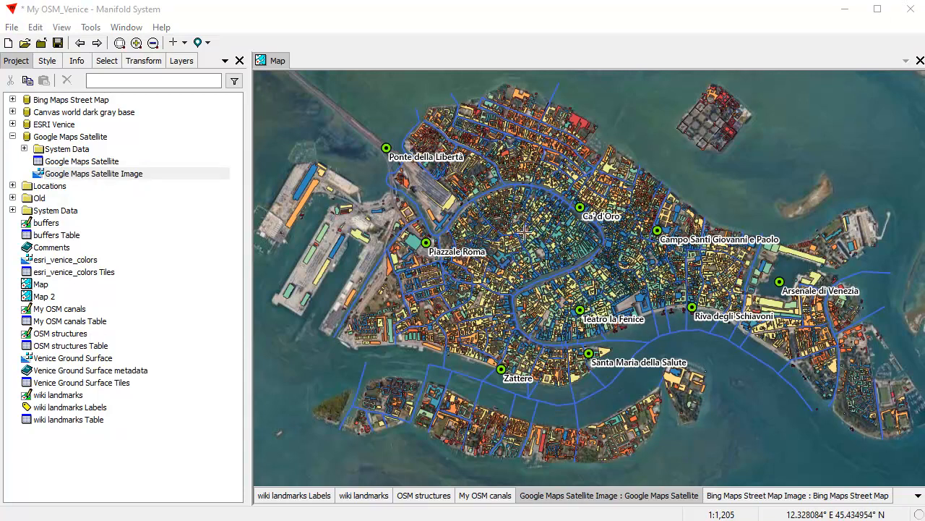
Step: Hide the Bing Maps street map, OSM structures and My OSM canals layers; activate wiki landmarks
click(571, 52)
click(725, 497)
shift+click(726, 497)
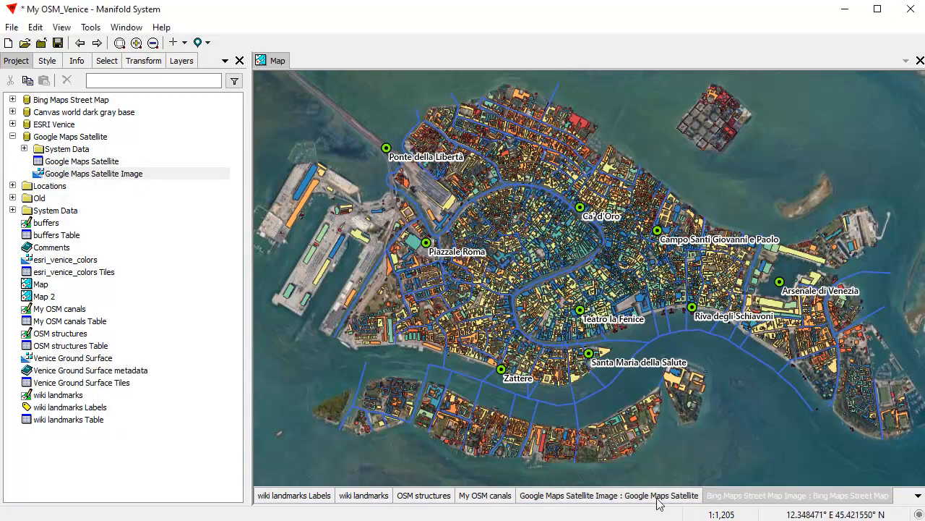
shift+click(425, 496)
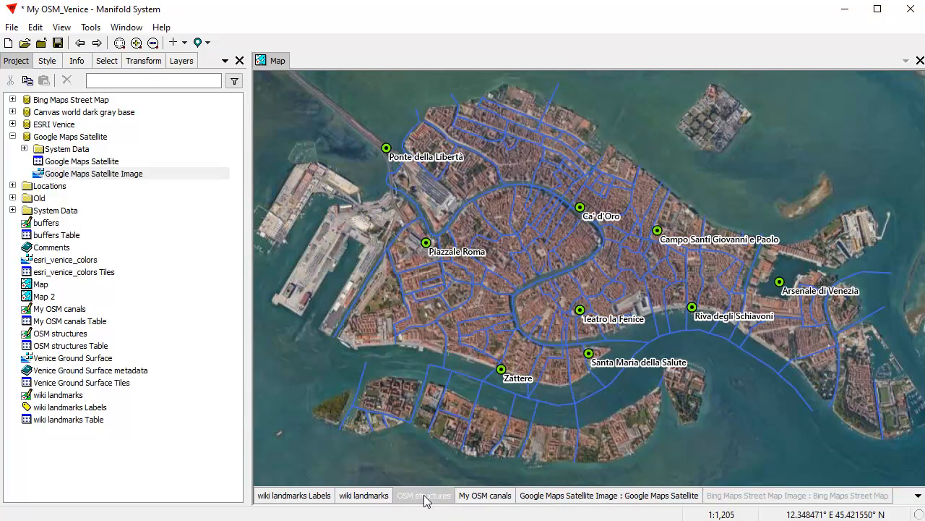
shift+click(495, 496)
click(378, 498)
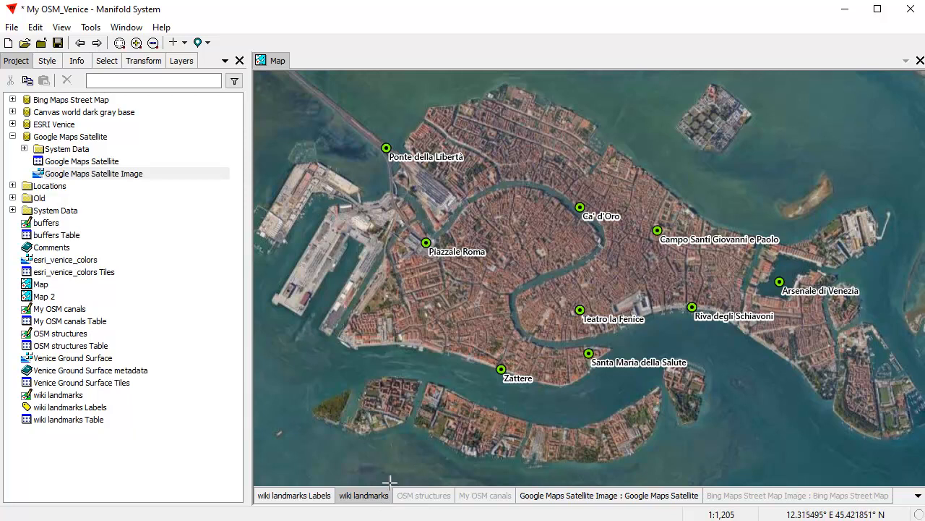
Step: Zoom in on the square near the Grand Canal and place a new wiki landmarks point there
click(183, 42)
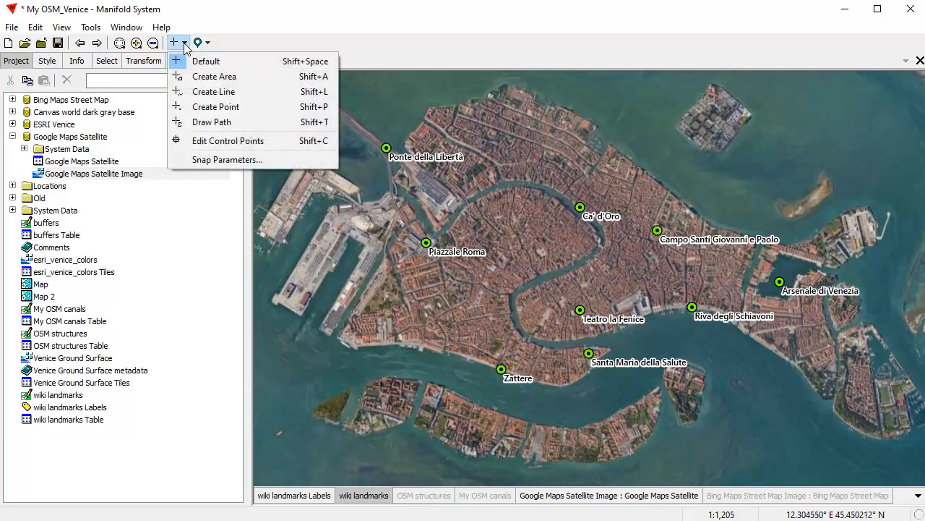
click(215, 107)
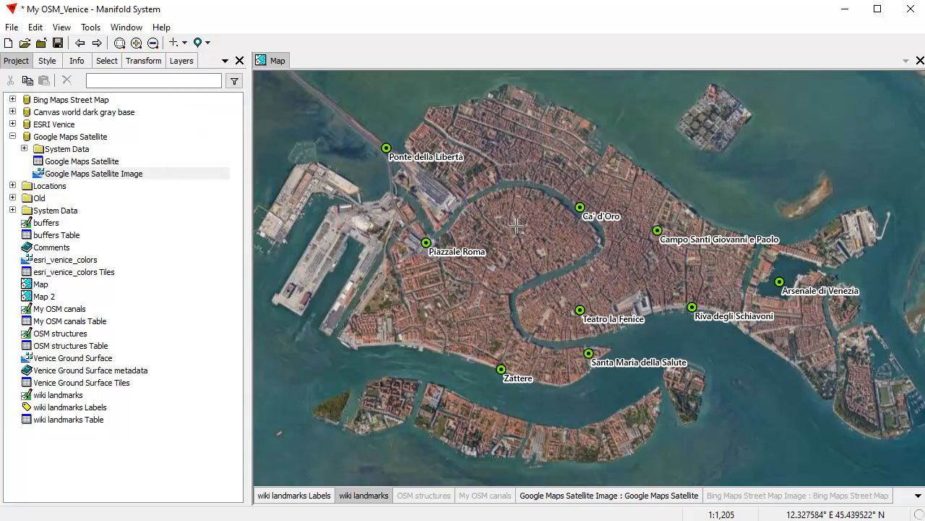
scroll(618, 282, up, 3)
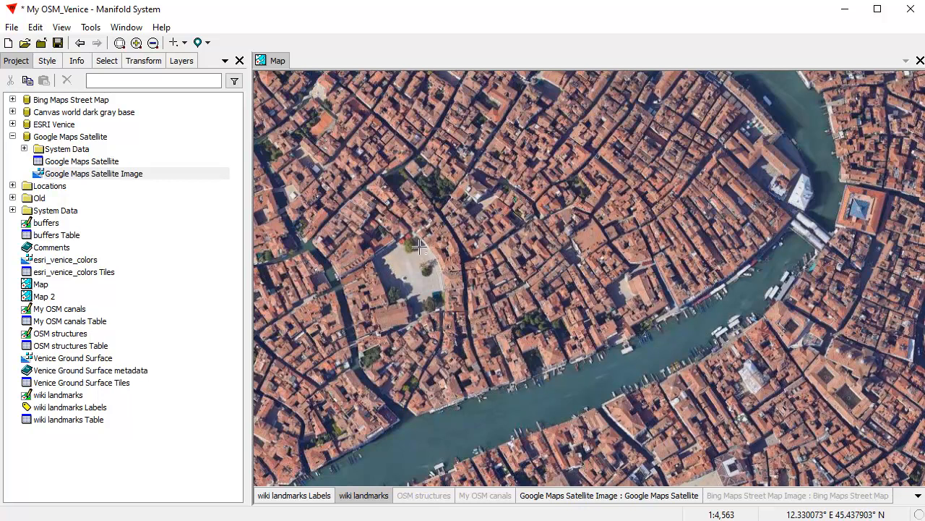
drag(384, 230, 473, 329)
drag(568, 278, 514, 306)
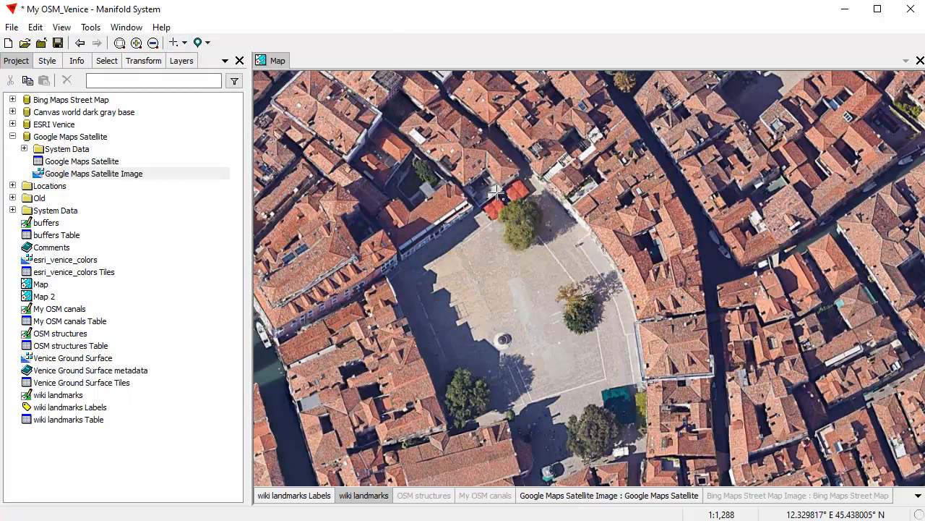
click(183, 44)
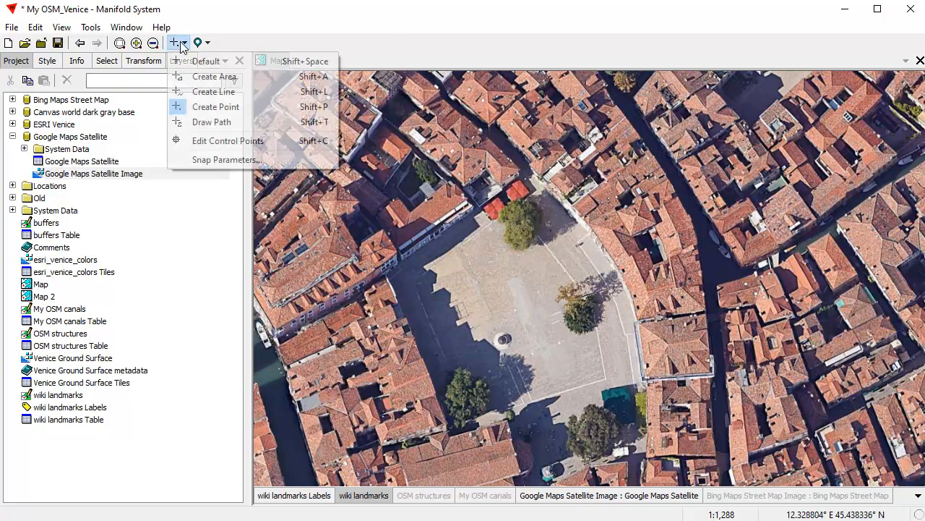
click(215, 107)
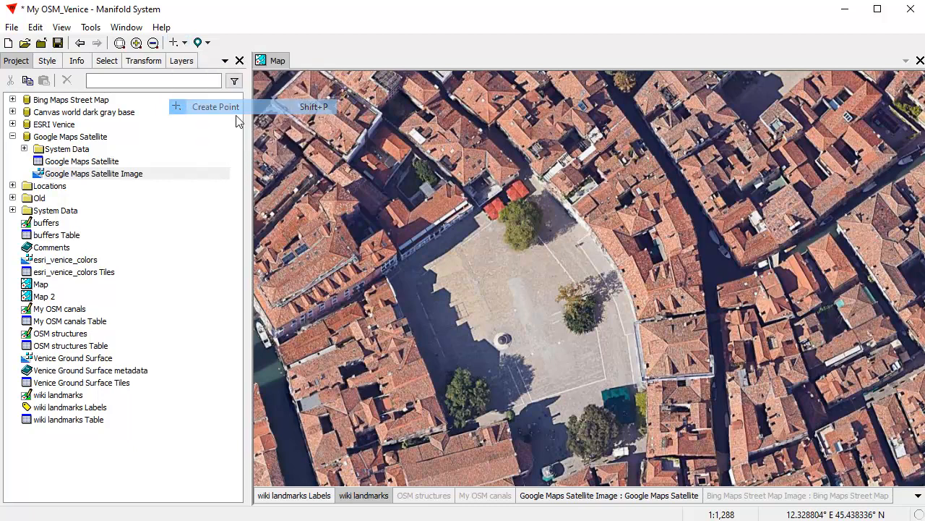
click(503, 195)
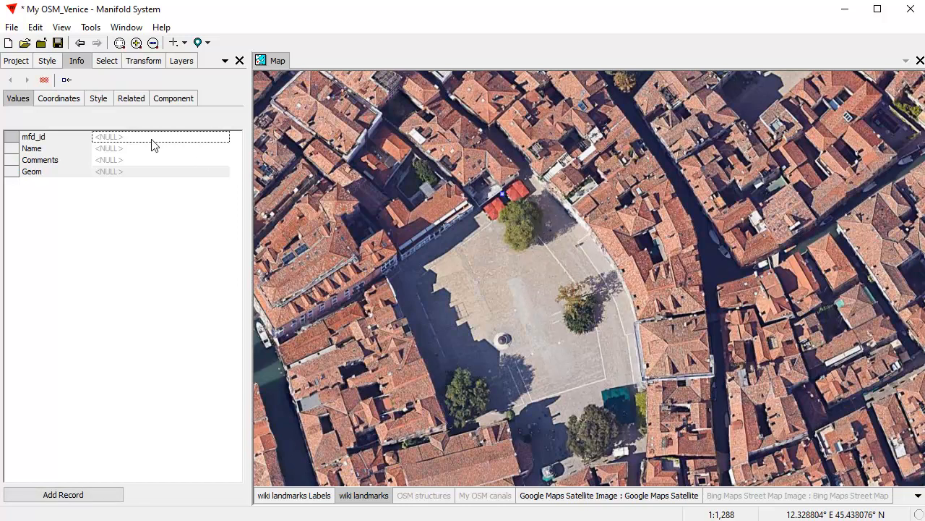
Step: Paste the name Birraria La Corte into Name and the copied description into Comments
click(112, 149)
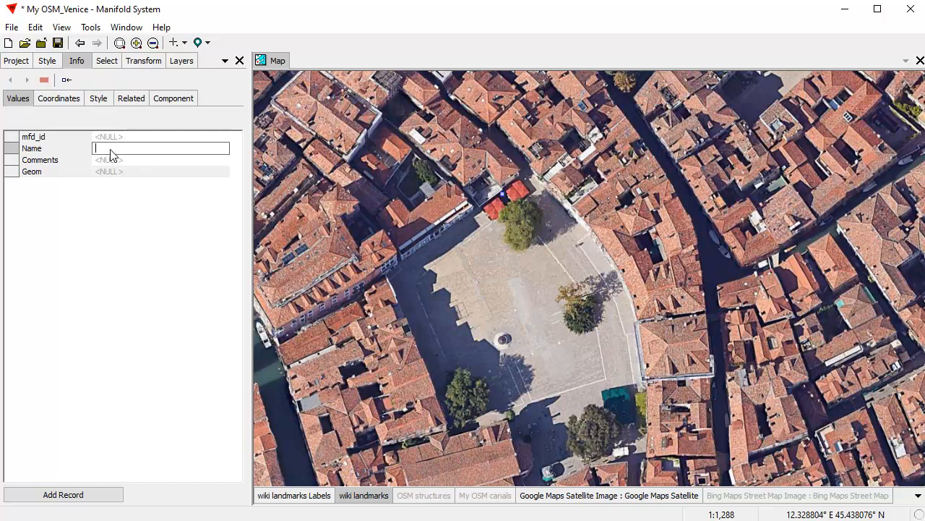
double_click(110, 159)
click(114, 149)
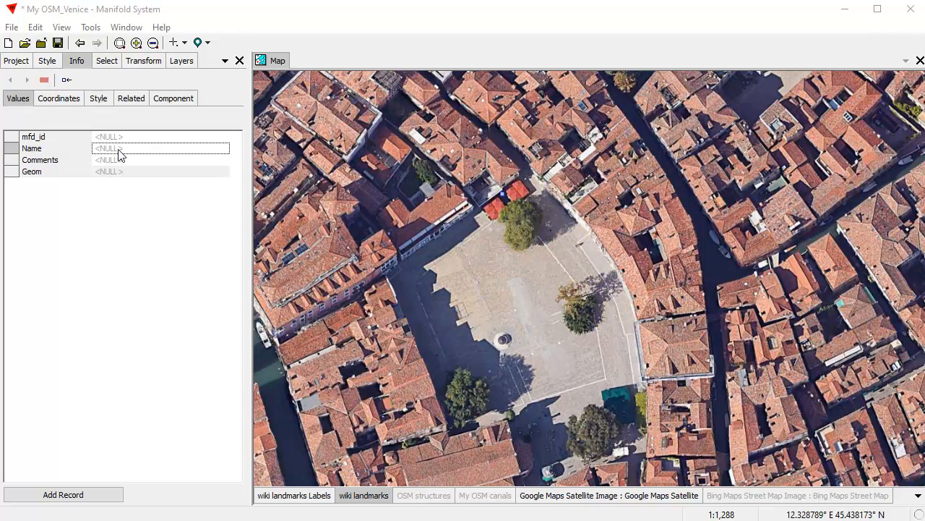
right_click(122, 151)
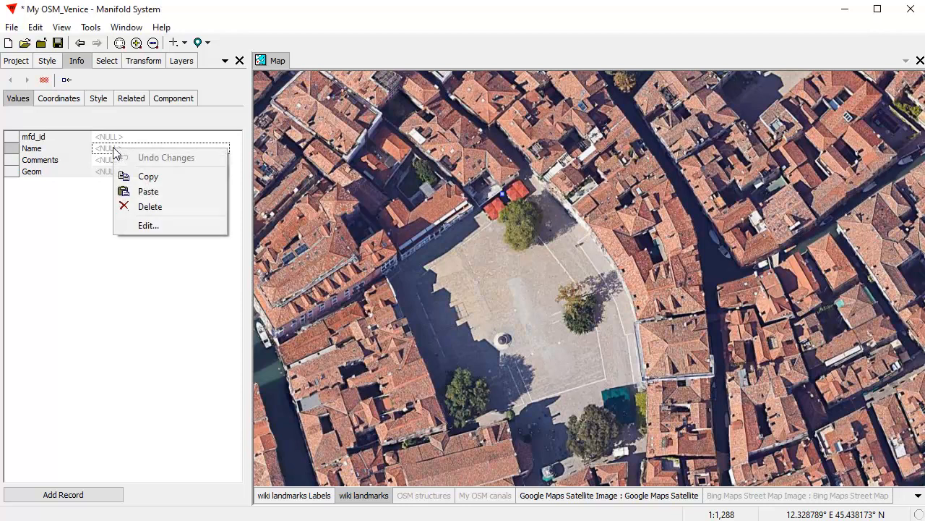
click(160, 192)
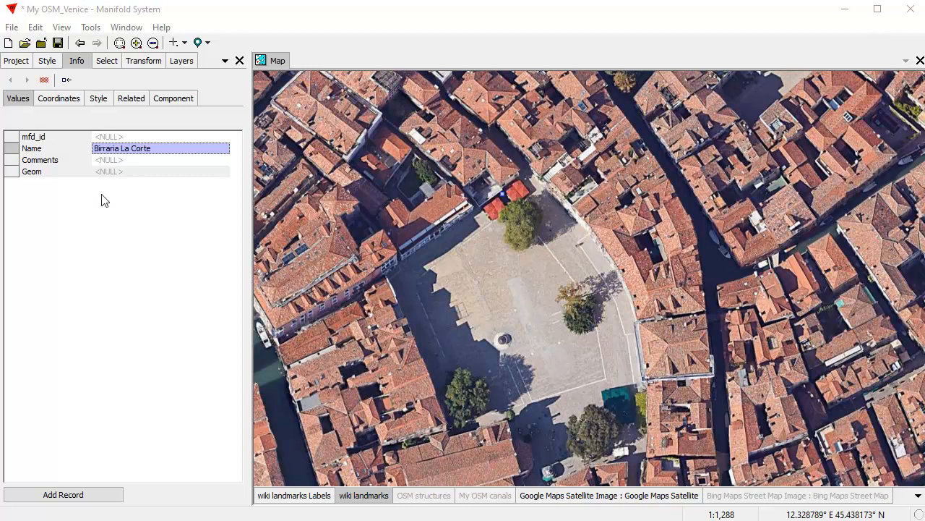
right_click(105, 160)
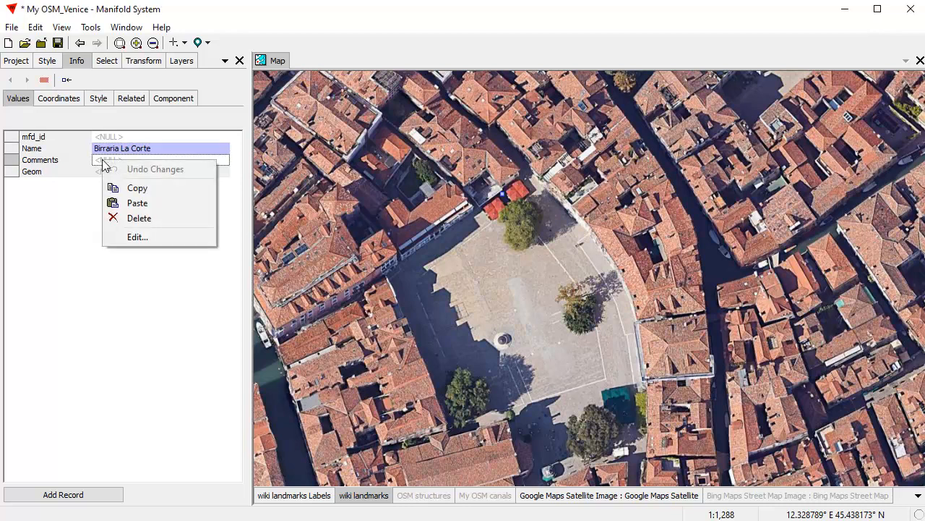
click(145, 204)
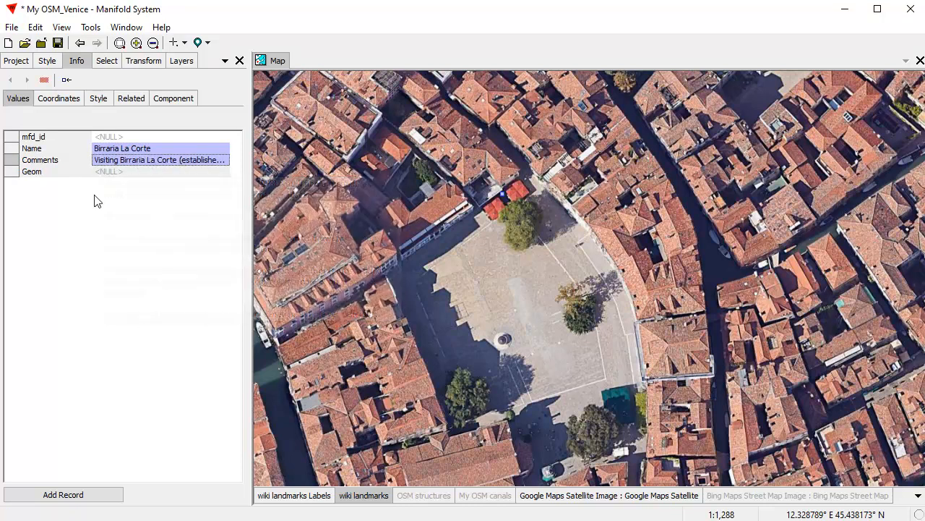
Step: Edit Comments: delete the redundant restaurant-in-Venice sentence and replace 'San Polo field' with Campo San Polo
double_click(157, 165)
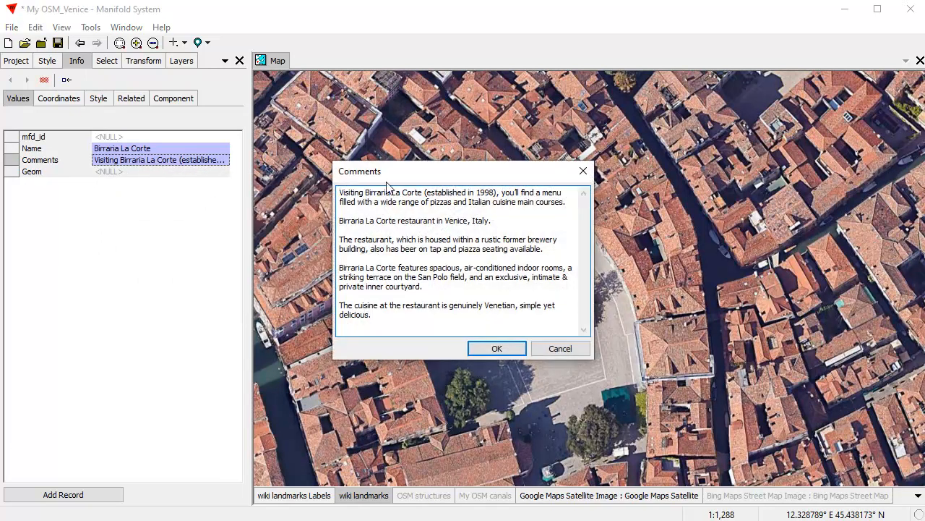
drag(414, 179, 344, 129)
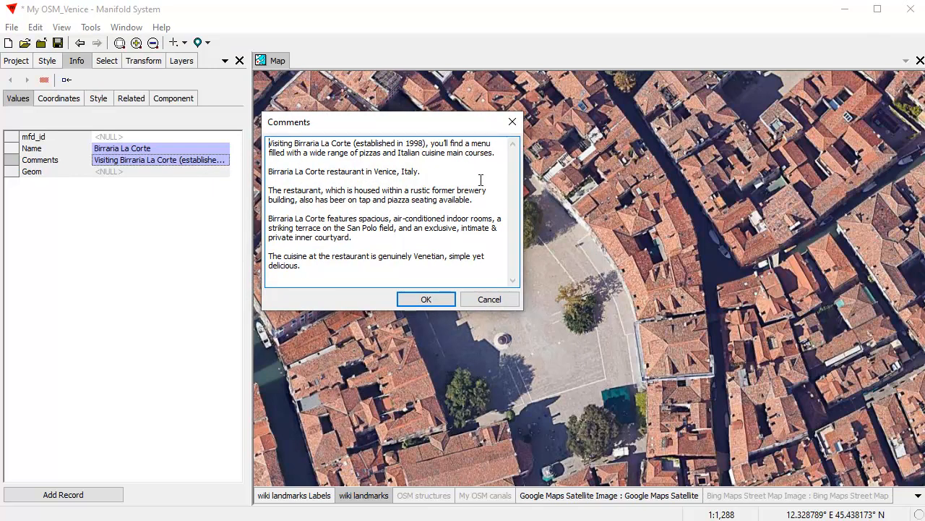
drag(490, 174, 242, 174)
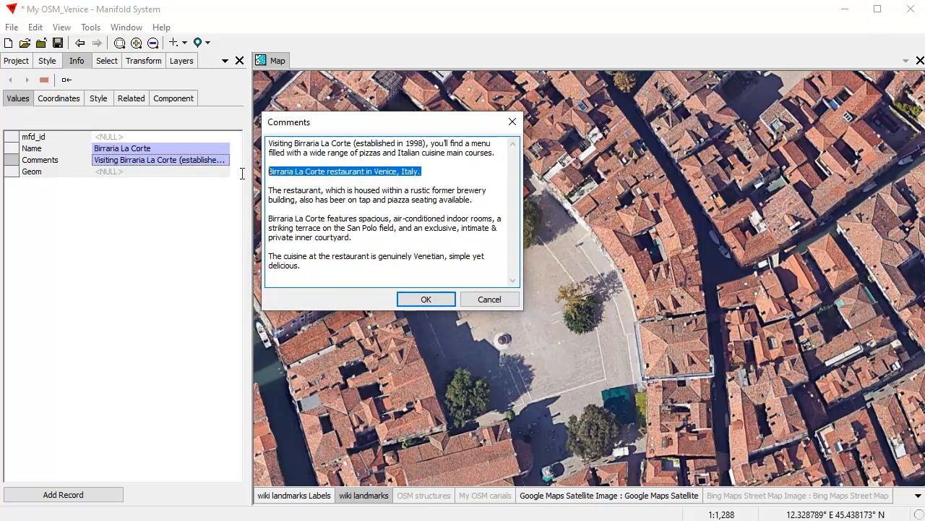
key(Delete)
key(Delete)
key(Delete)
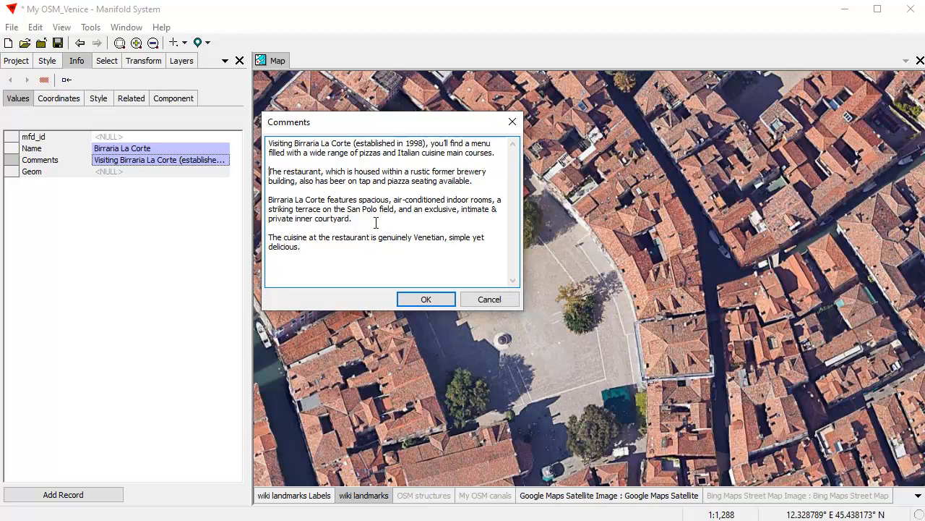
drag(396, 212, 346, 209)
key(BackSpace)
text(Compo )
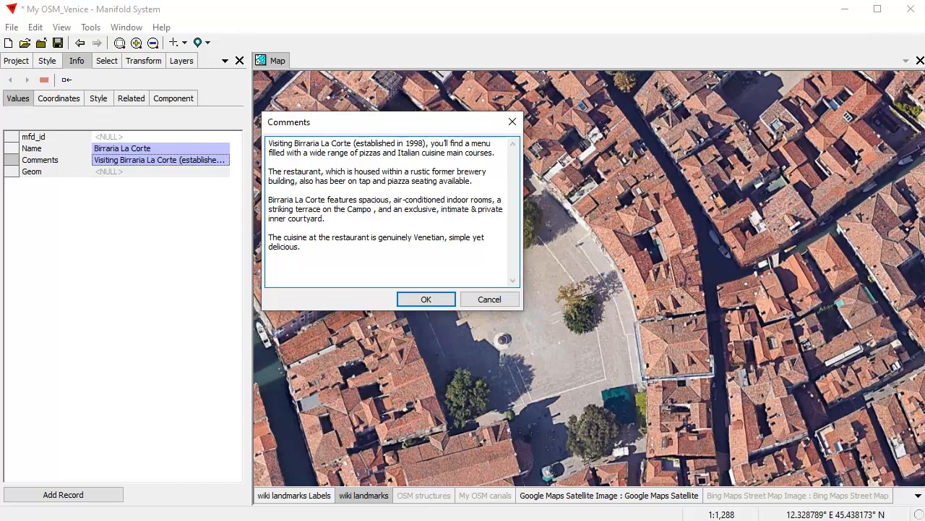
text(San )
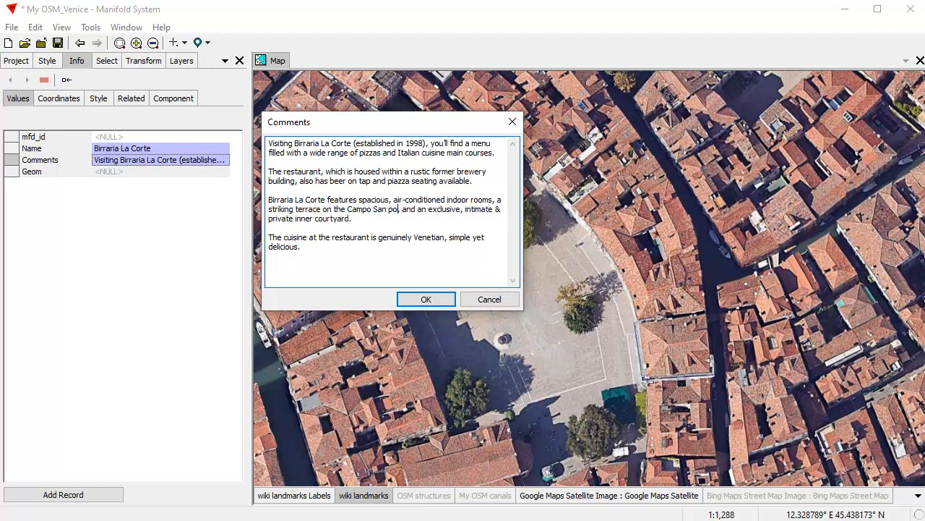
text(Polo)
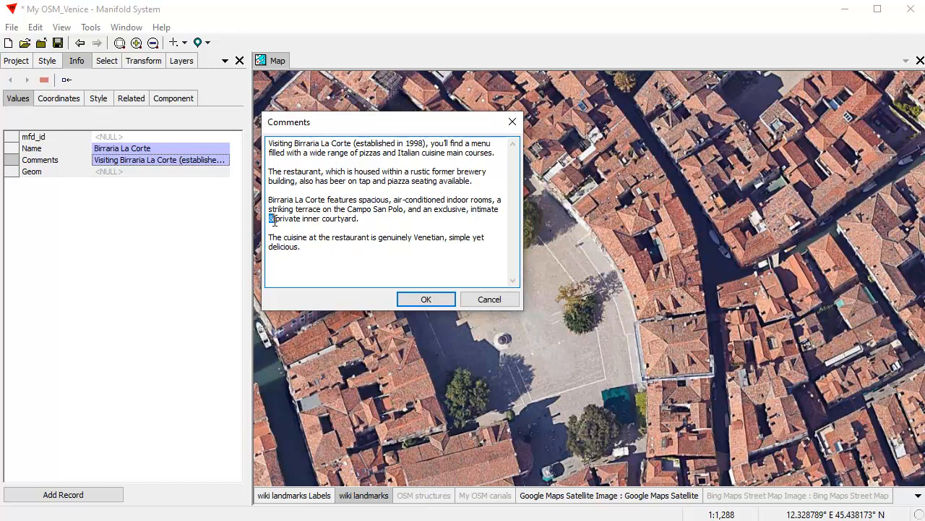
text(ahnd)
key(BackSpace)
key(BackSpace)
key(BackSpace)
text(nd)
click(441, 300)
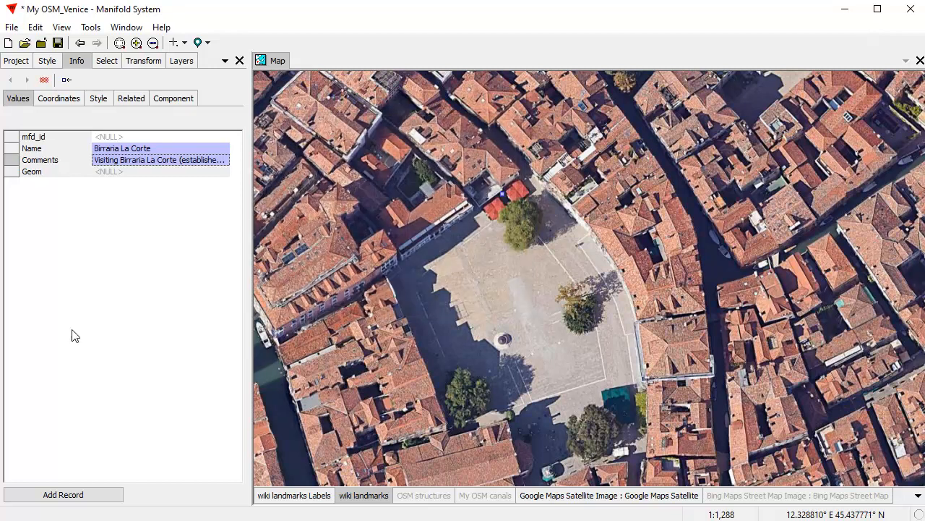
Step: Save the Birraria La Corte record and select its labelled point on the wiki landmarks Labels layer
click(92, 499)
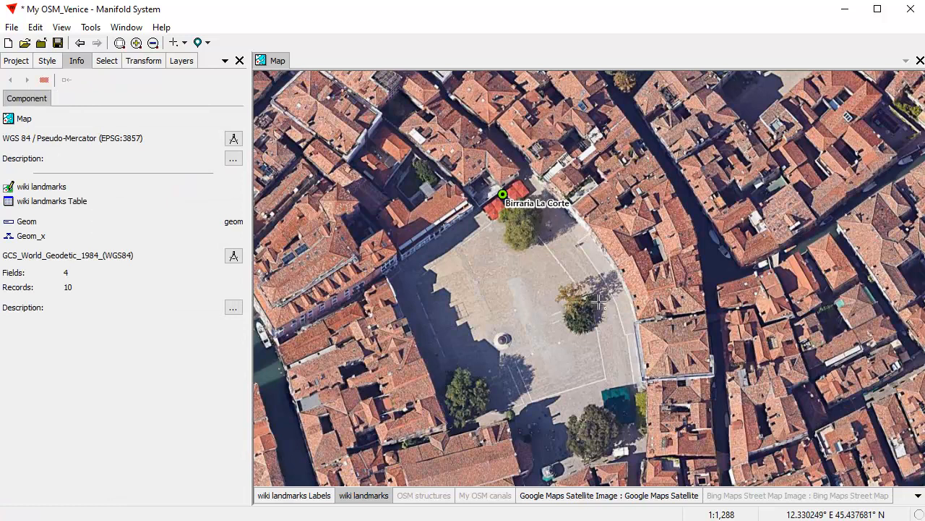
scroll(603, 253, down, 2)
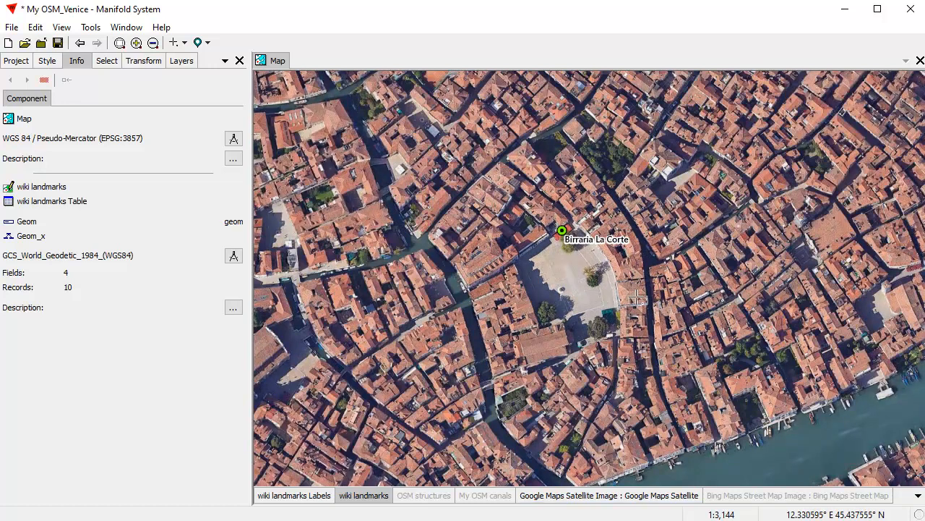
click(307, 497)
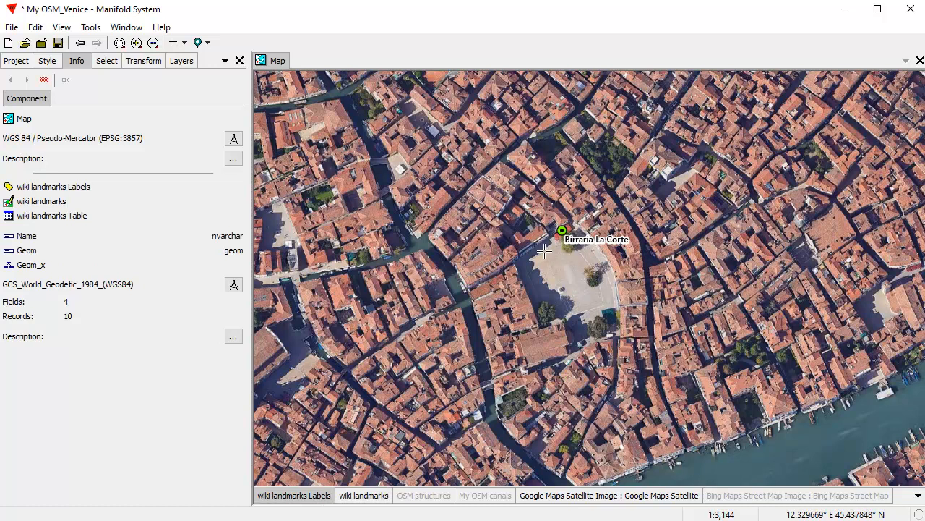
click(562, 230)
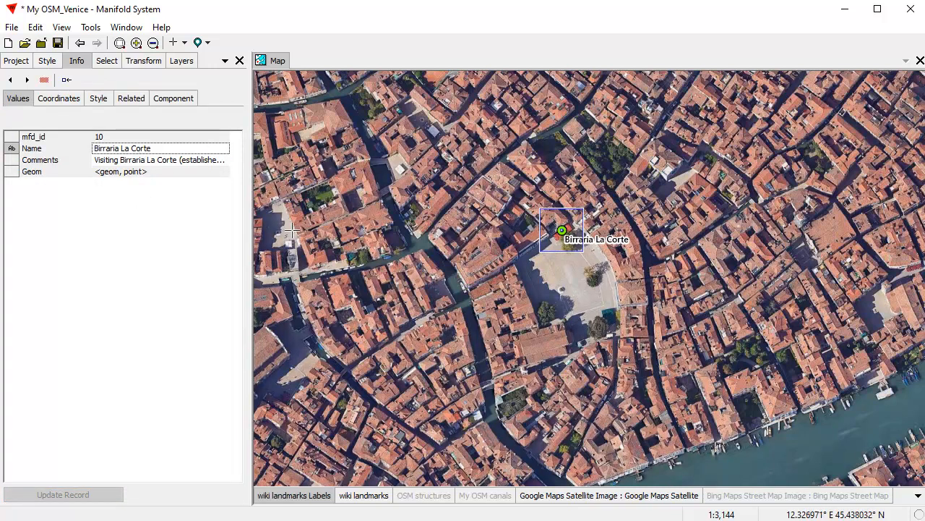
Step: Pan across central Venice and zoom in on the train station beside the canal
scroll(599, 242, down, 2)
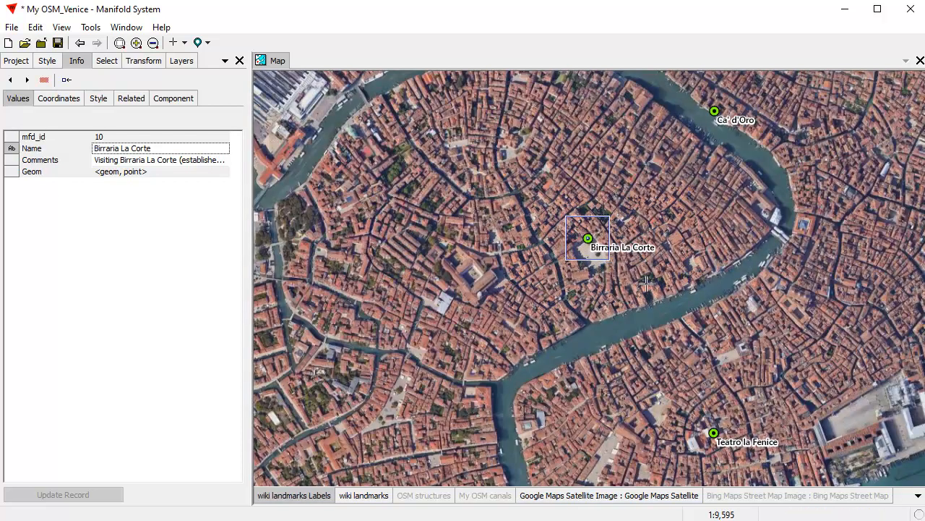
drag(695, 252, 621, 304)
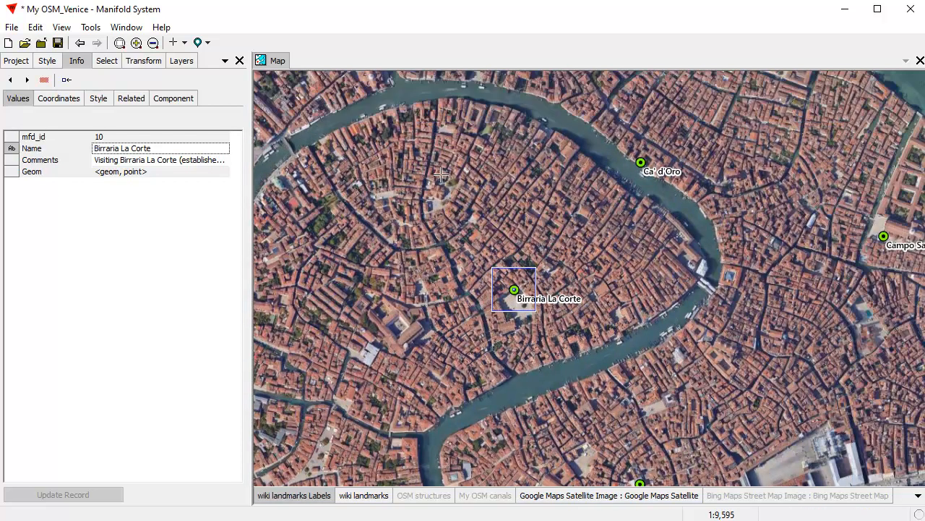
drag(477, 177, 618, 258)
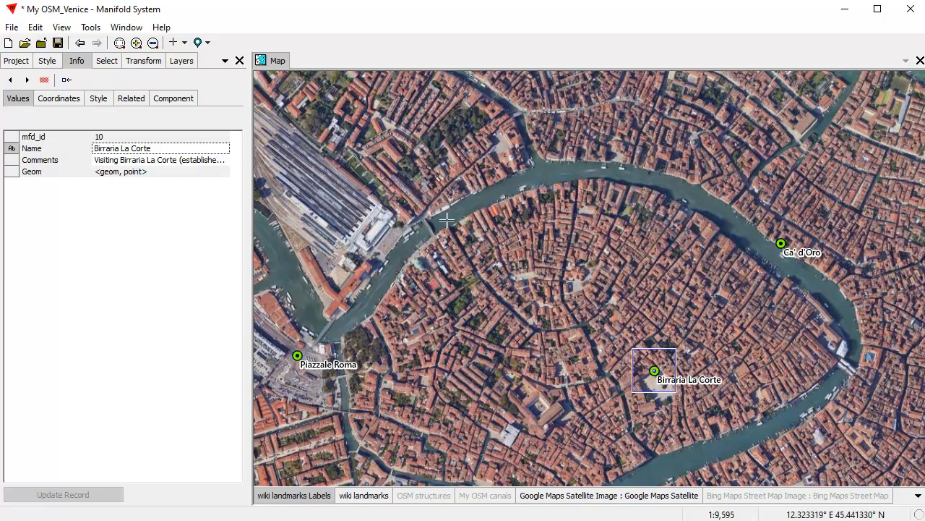
drag(313, 181, 450, 276)
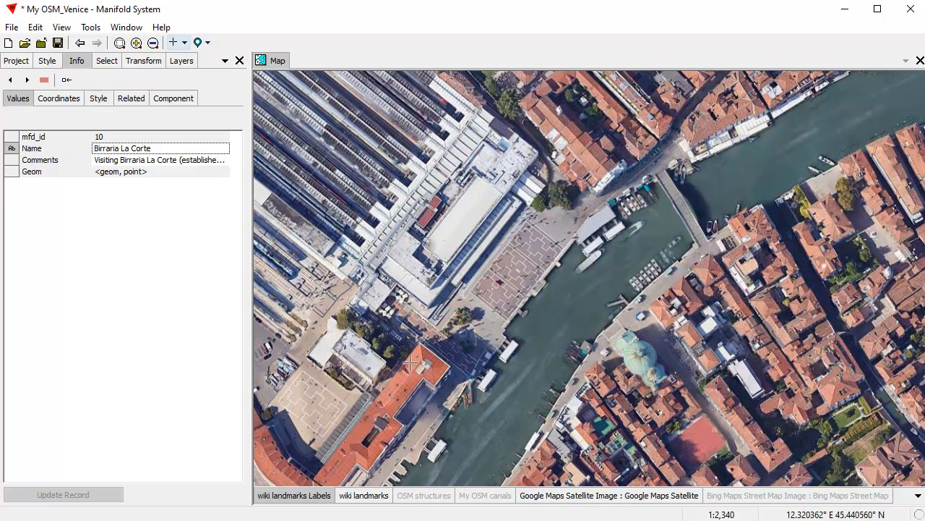
Step: Place a new wiki landmarks point at the train station and name it Train Station
click(364, 498)
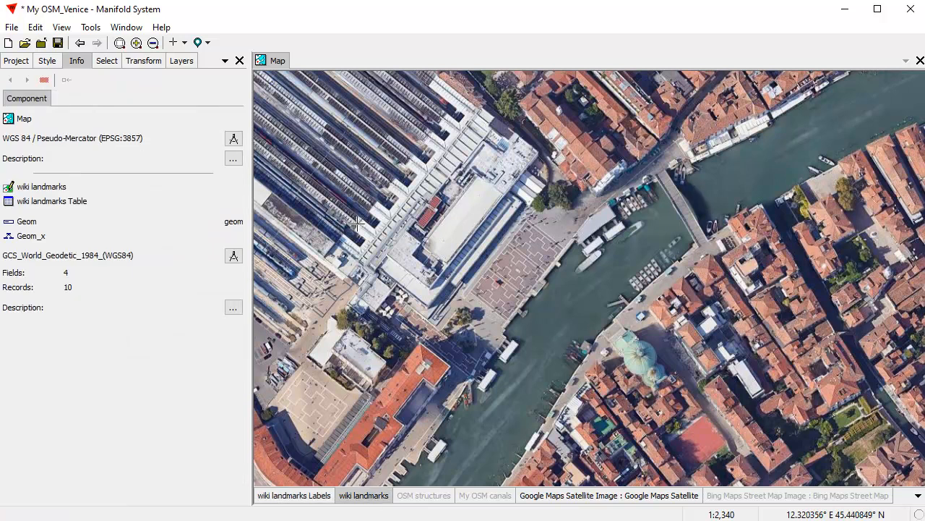
click(183, 43)
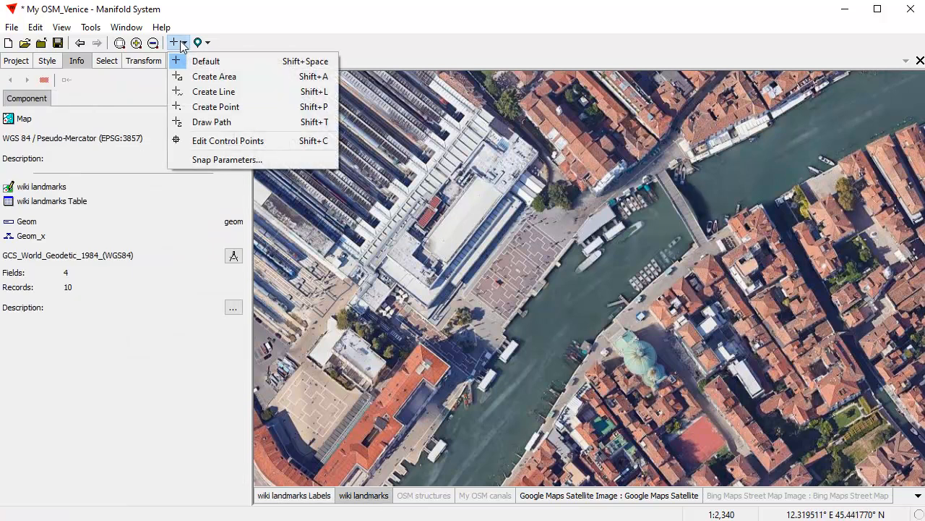
click(211, 106)
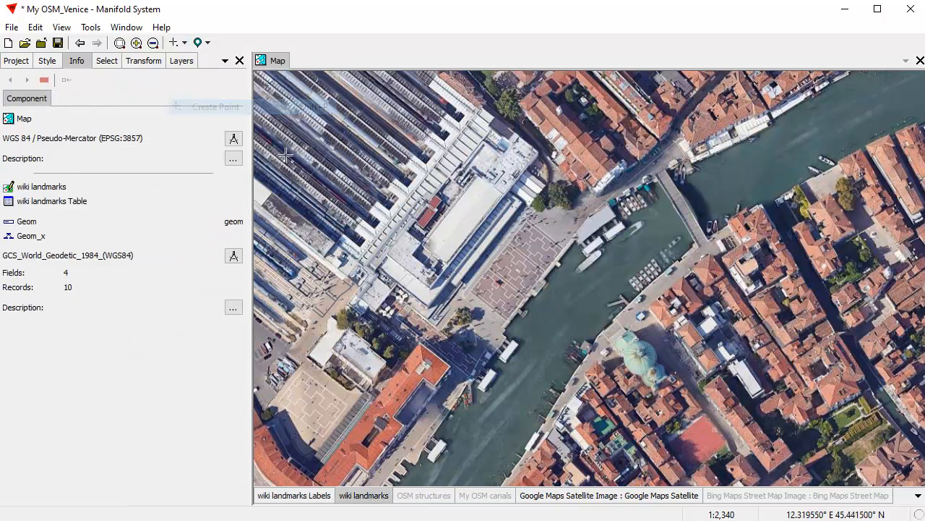
click(492, 248)
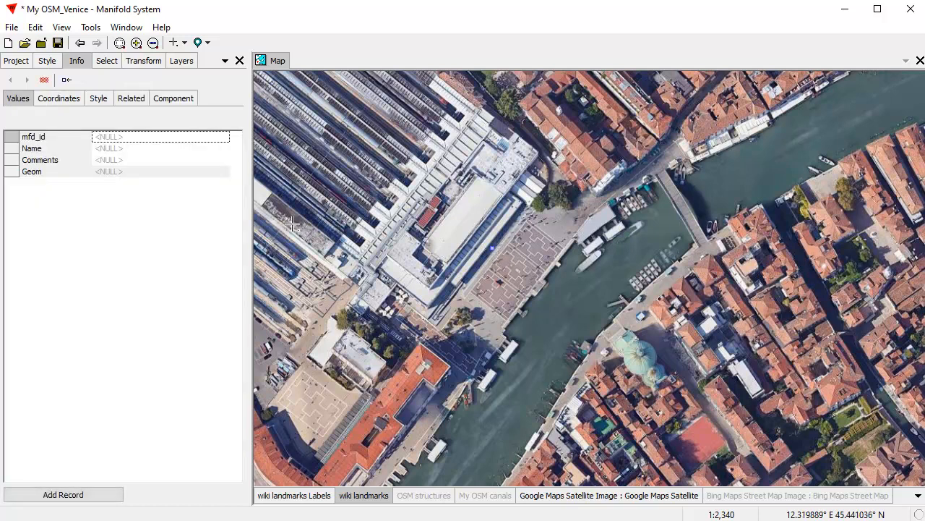
click(118, 149)
text(R)
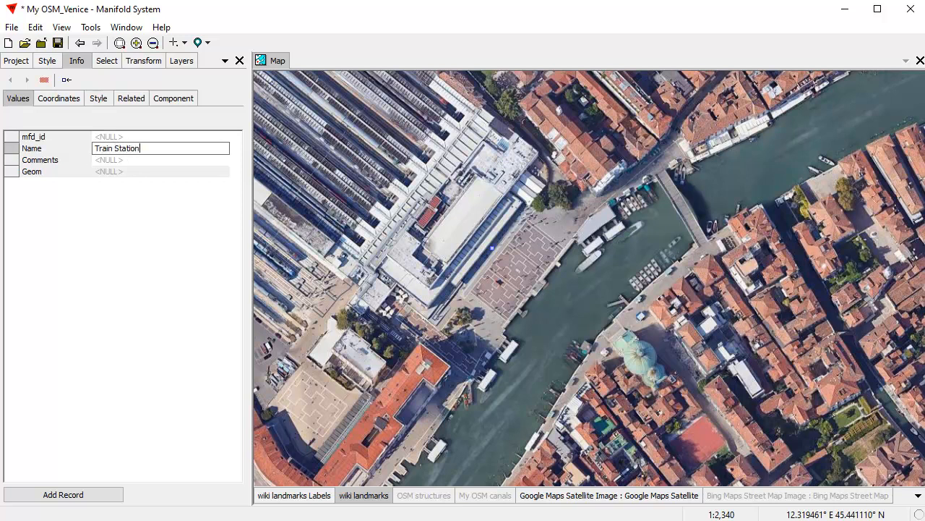
text(rain Station)
key(Return)
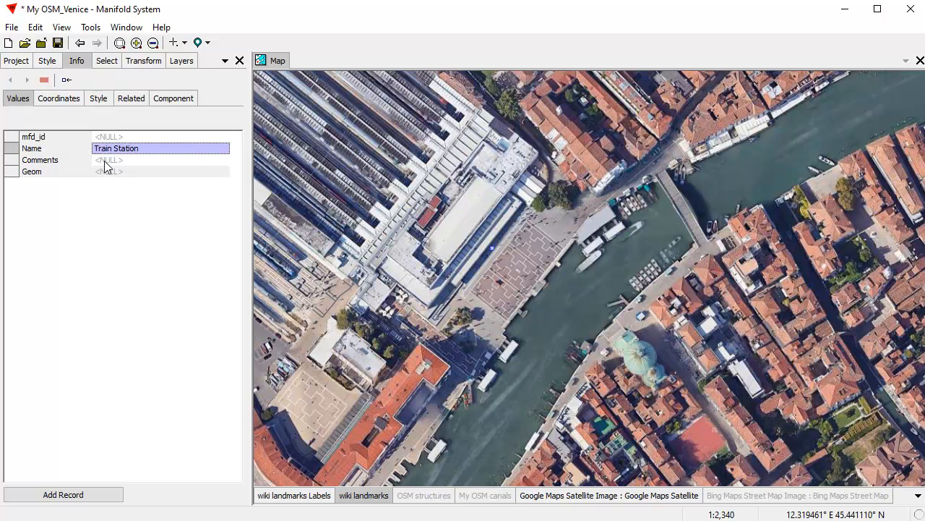
Step: Write a Comments note recommending visiting Venice by train rather than by car
click(106, 160)
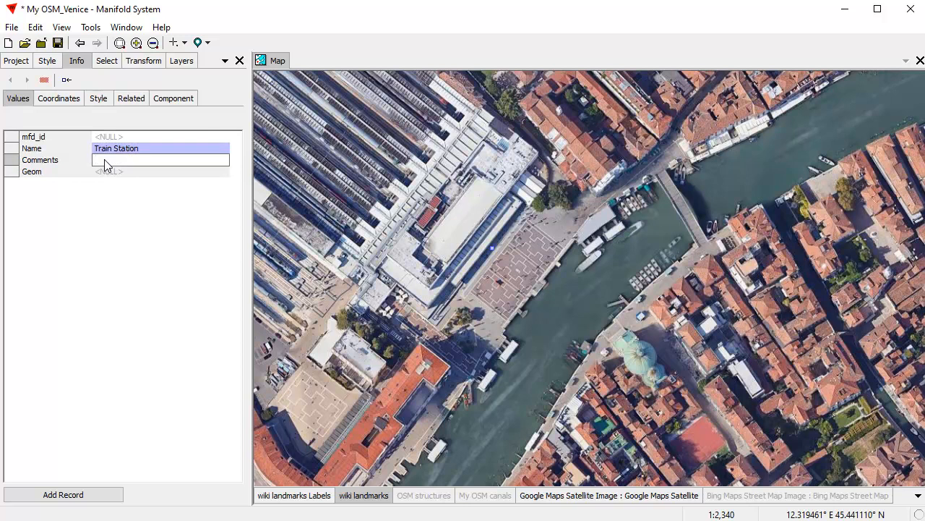
right_click(105, 162)
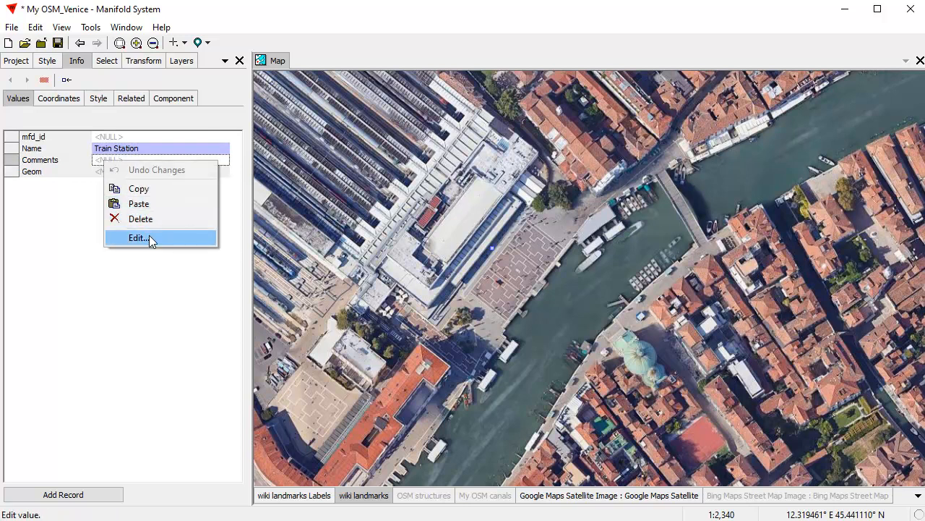
click(149, 238)
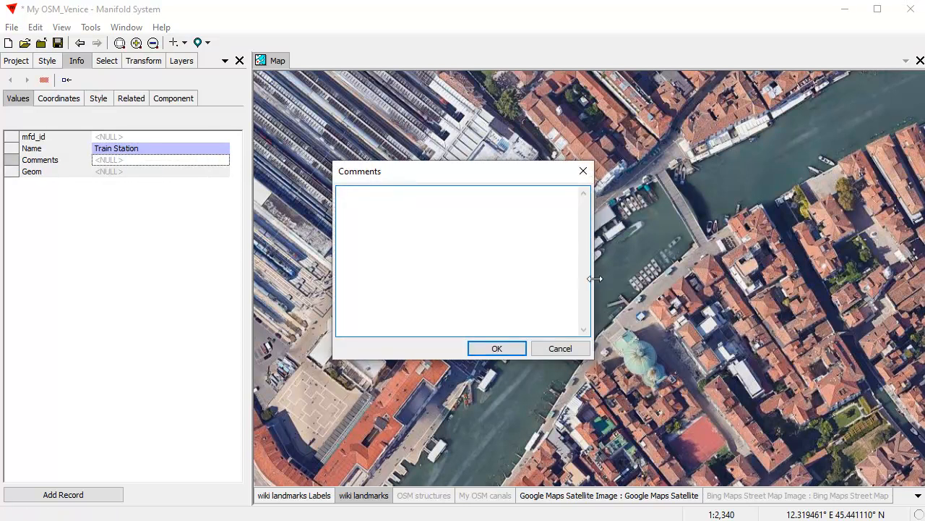
drag(593, 278, 659, 283)
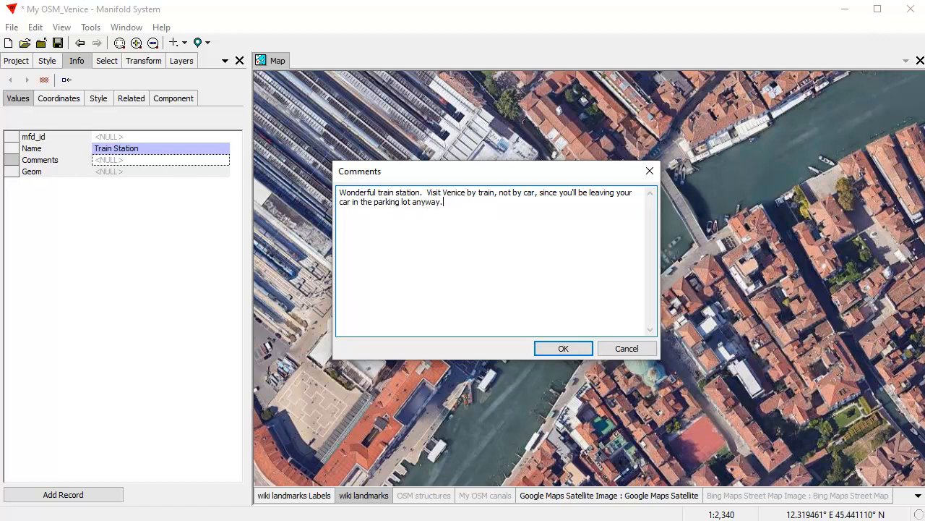
click(563, 348)
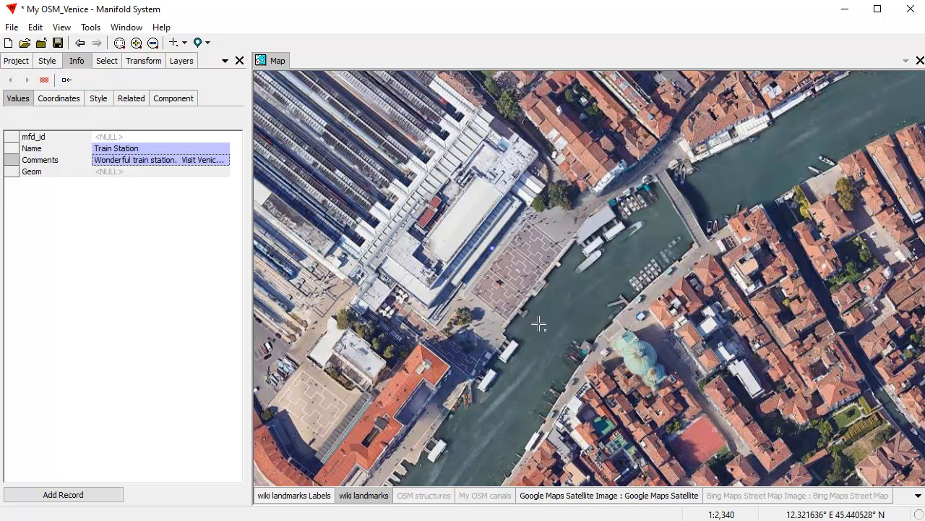
Step: Save the Train Station record, then zoom to fit and centre all 11 wiki landmarks
click(63, 494)
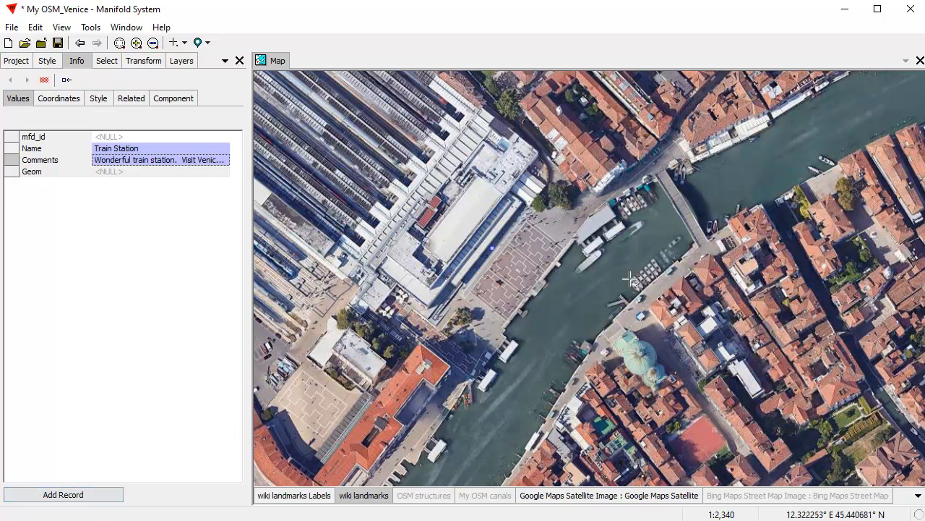
click(64, 496)
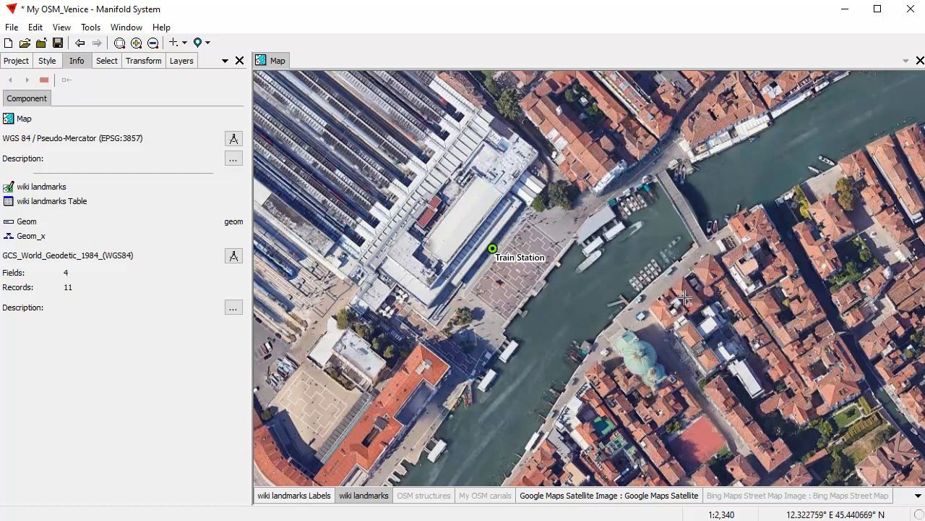
double_click(363, 496)
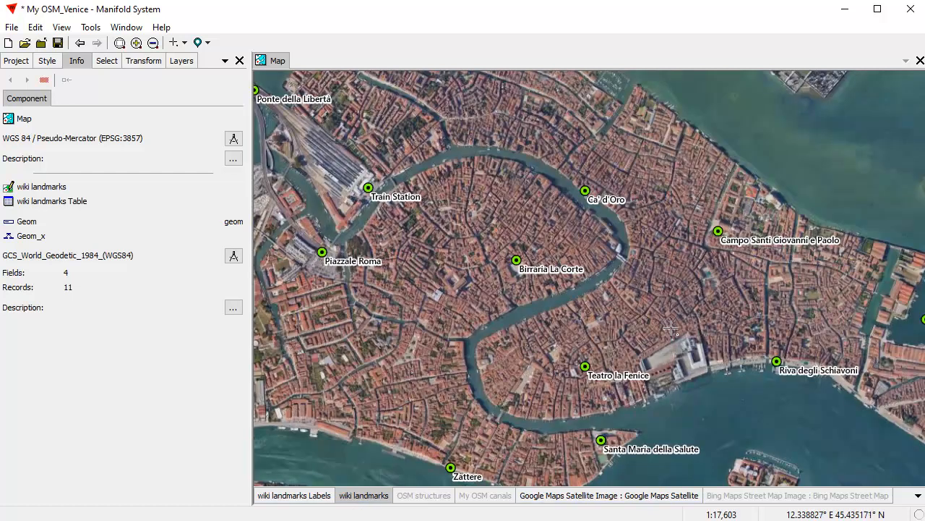
scroll(629, 297, down, 1)
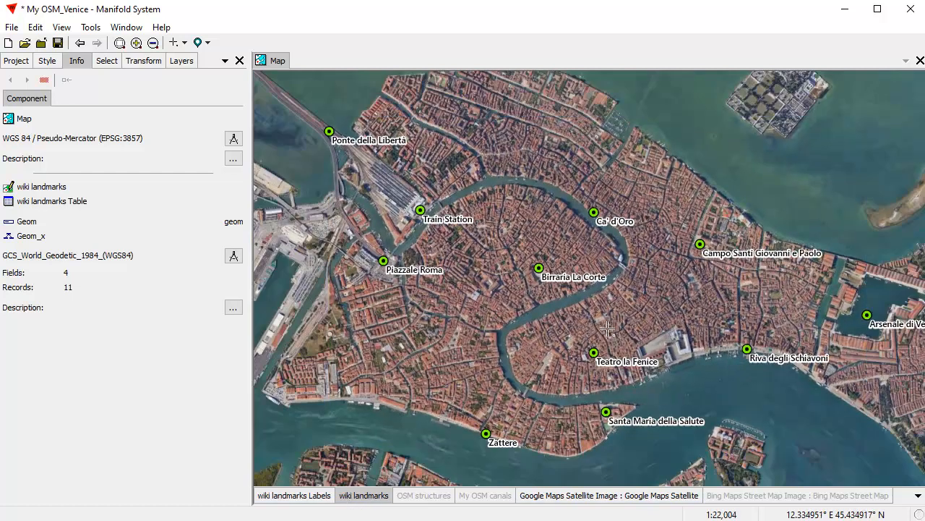
drag(611, 333, 596, 317)
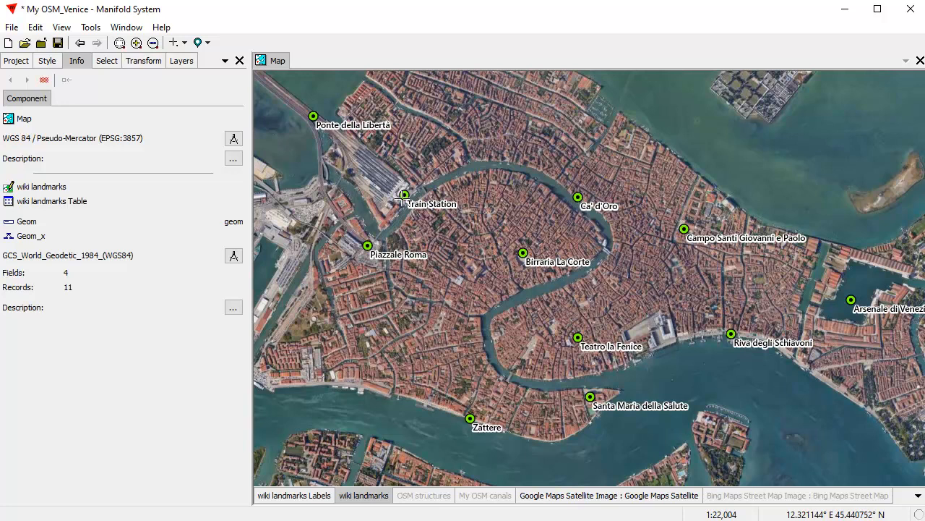
click(14, 63)
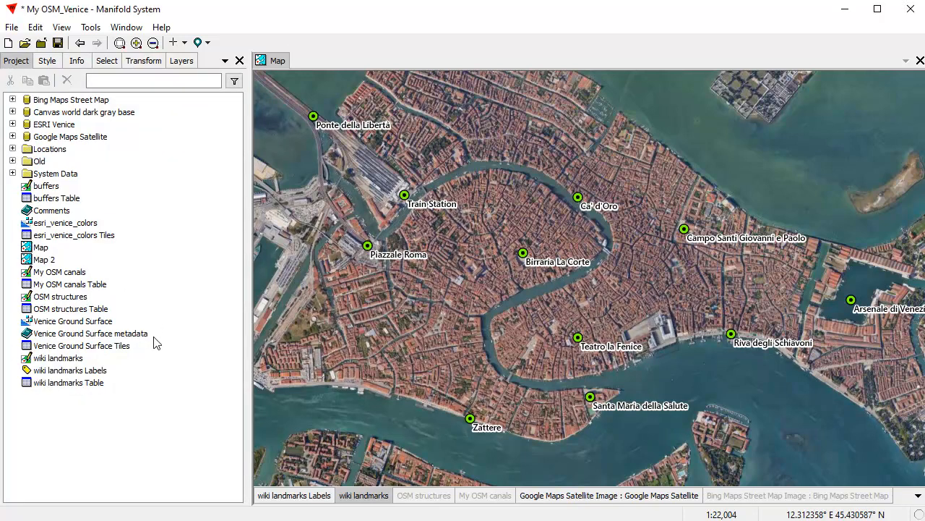
Step: Turn on OSM structures and export it as OSM structures.gpkg into the OSM Venice folder
click(437, 497)
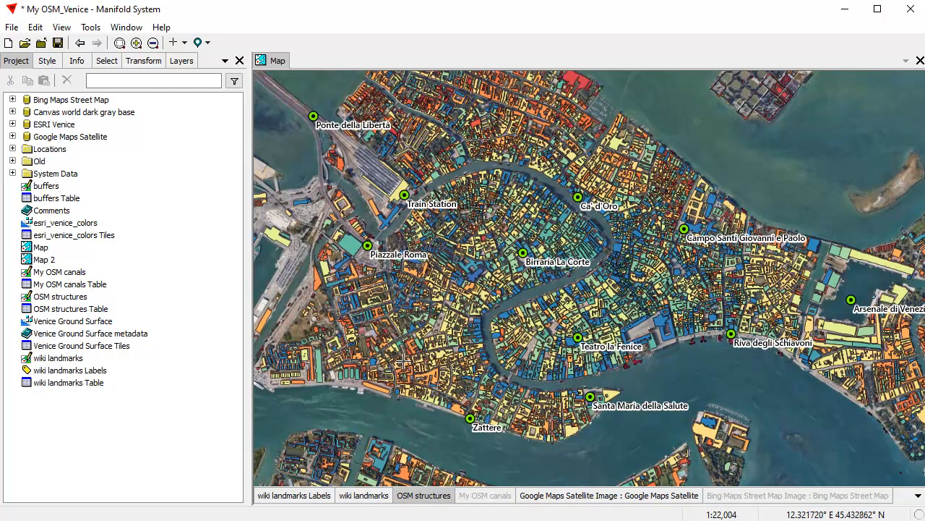
right_click(78, 297)
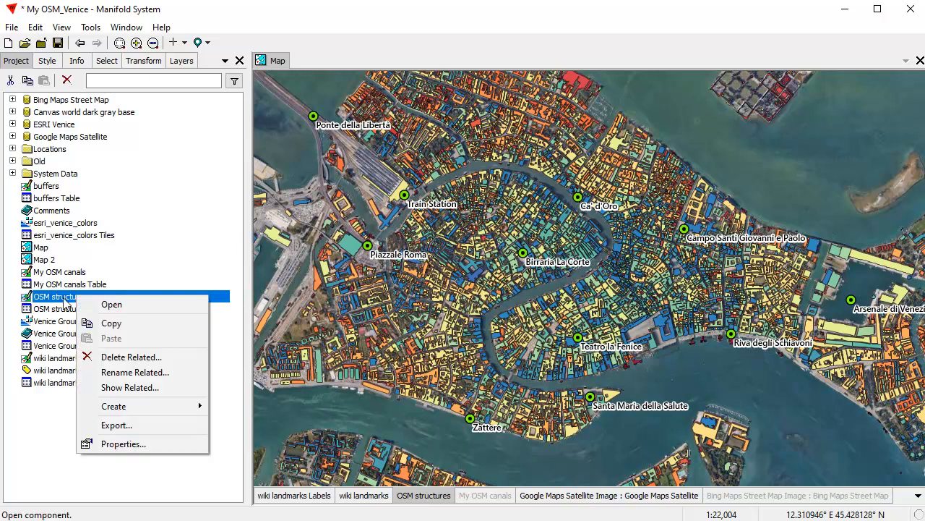
click(130, 425)
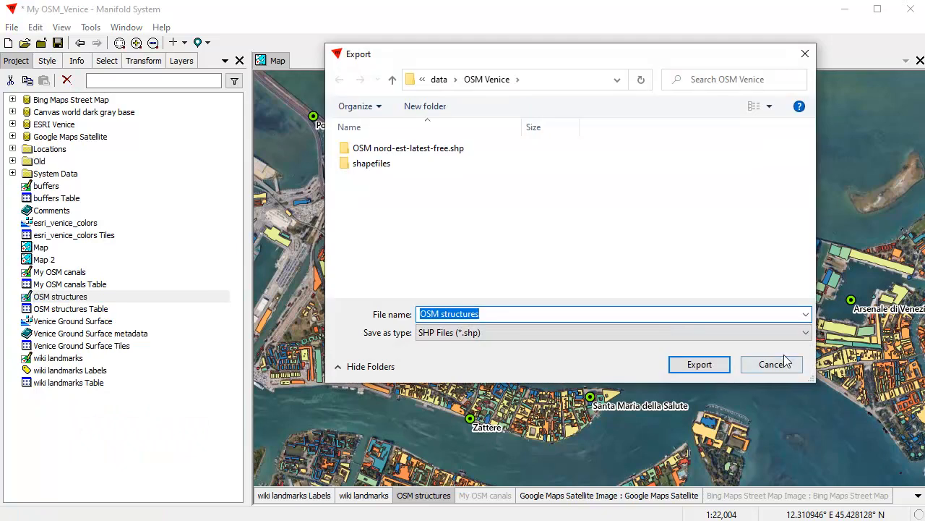
click(806, 333)
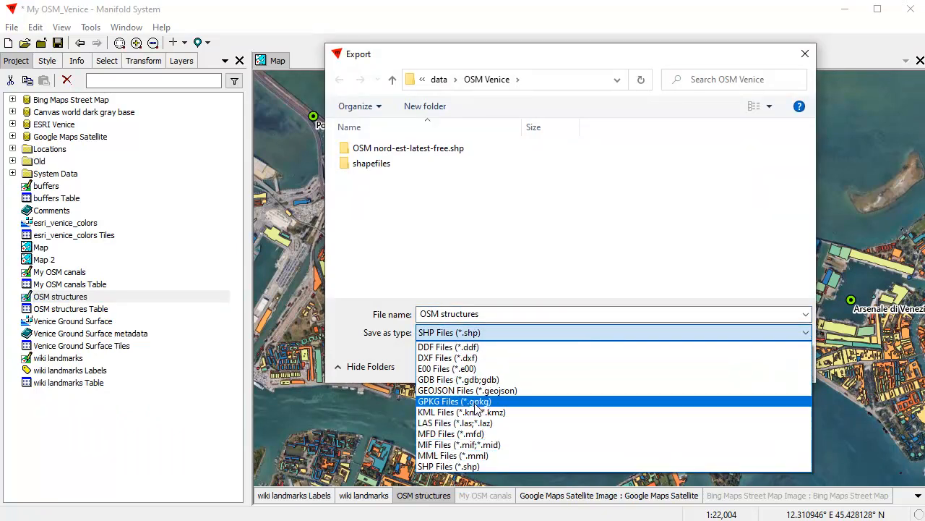
click(454, 402)
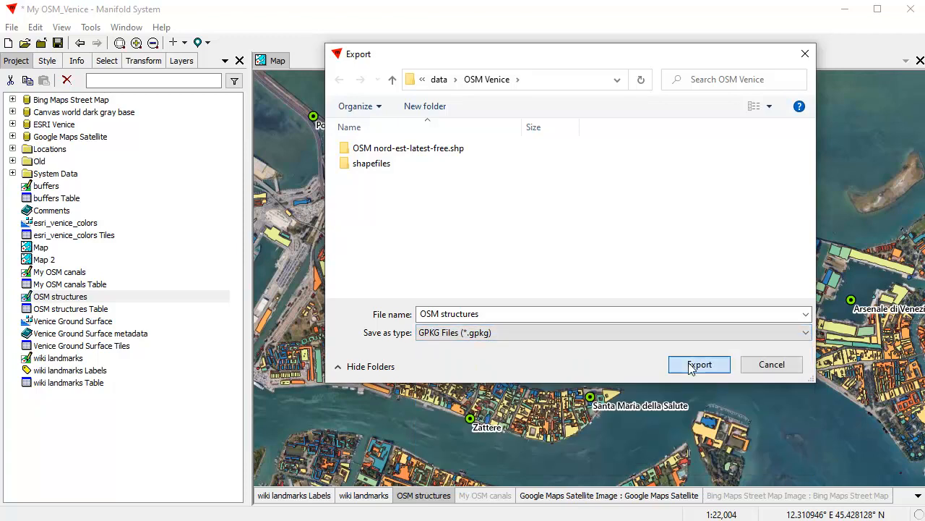
click(691, 364)
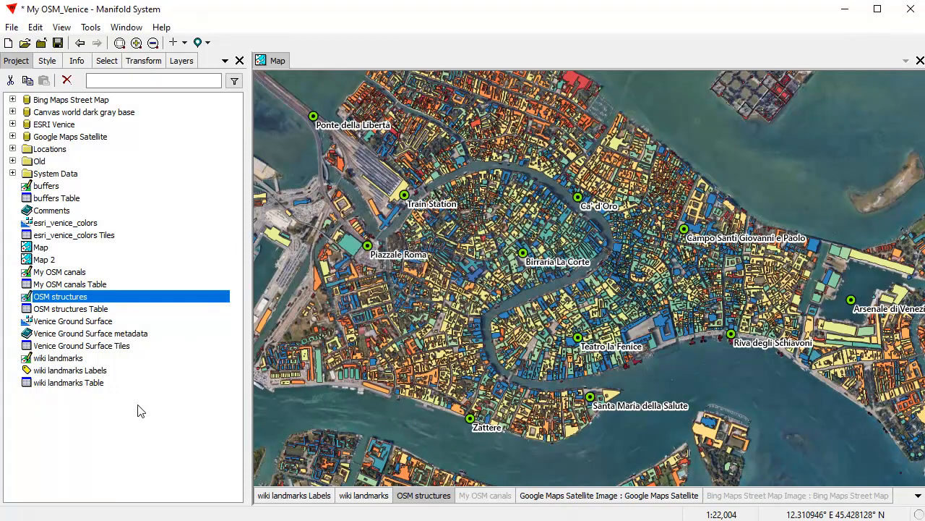
key(alt+Tab)
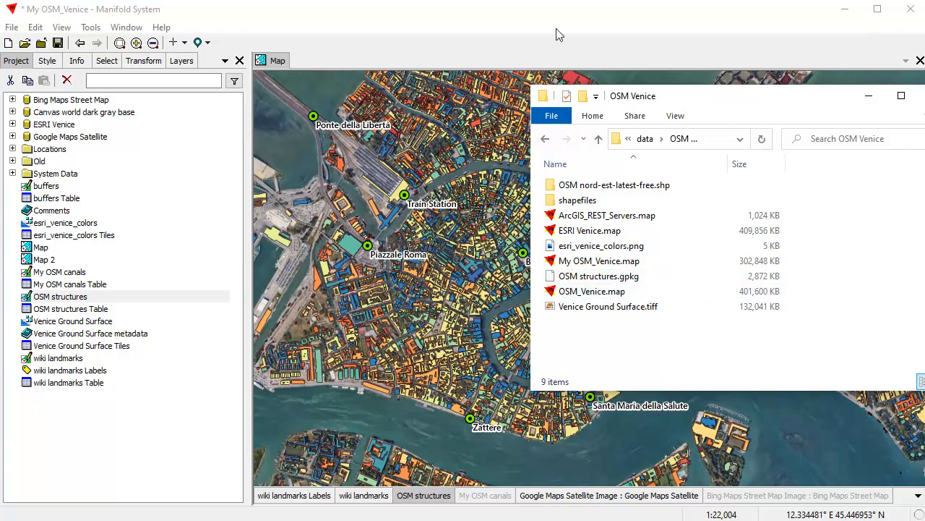
Step: Export OSM structures as the shapefile 'My shape OSM structures.shp' into OSM Venice
click(586, 57)
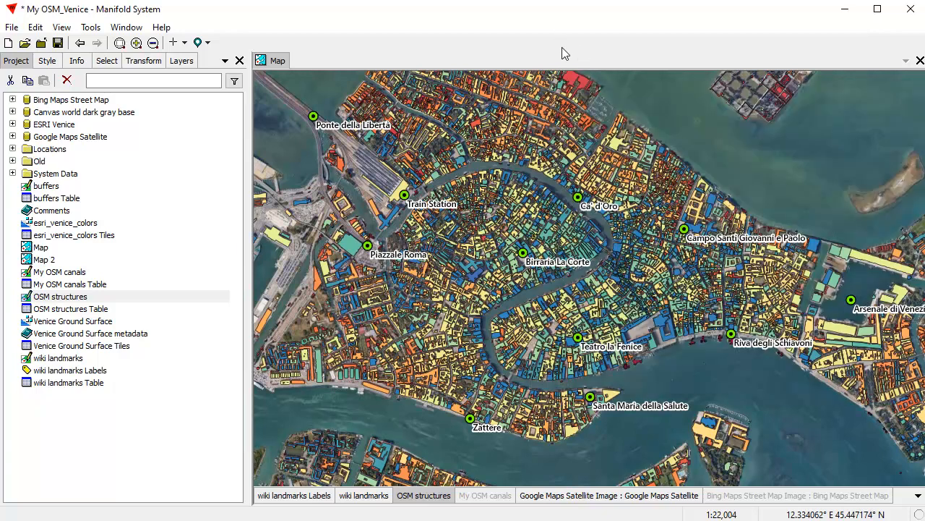
right_click(116, 298)
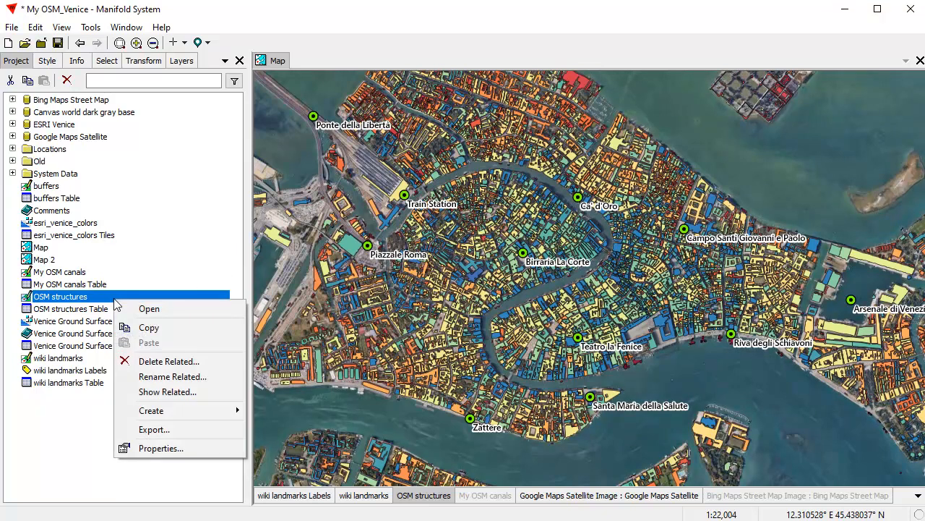
click(187, 430)
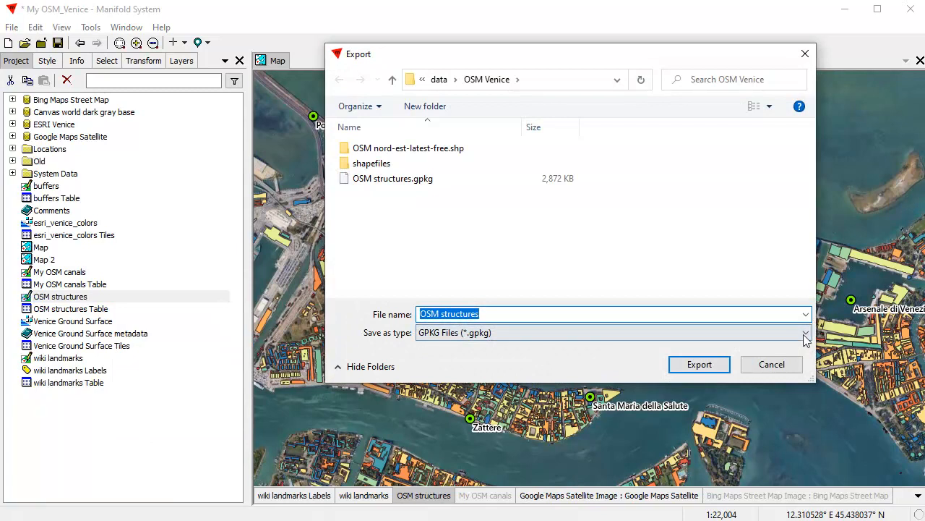
click(807, 336)
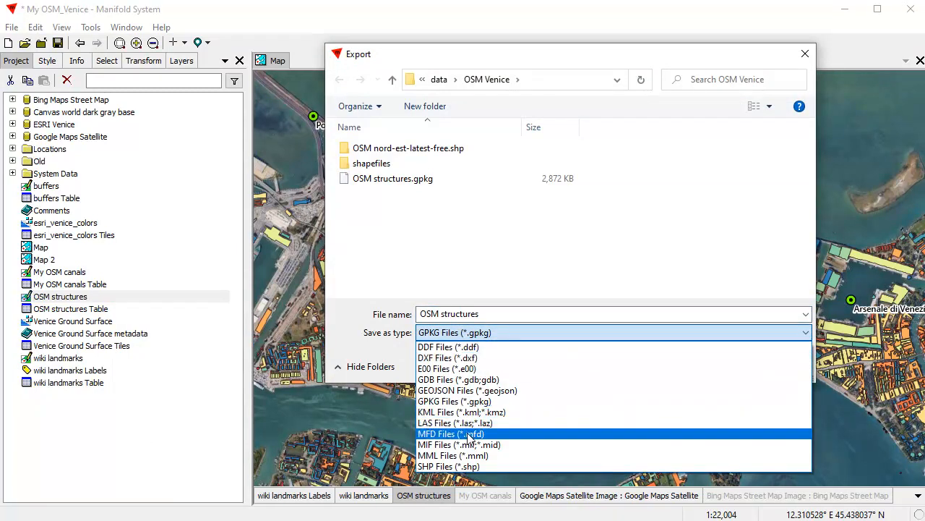
click(460, 467)
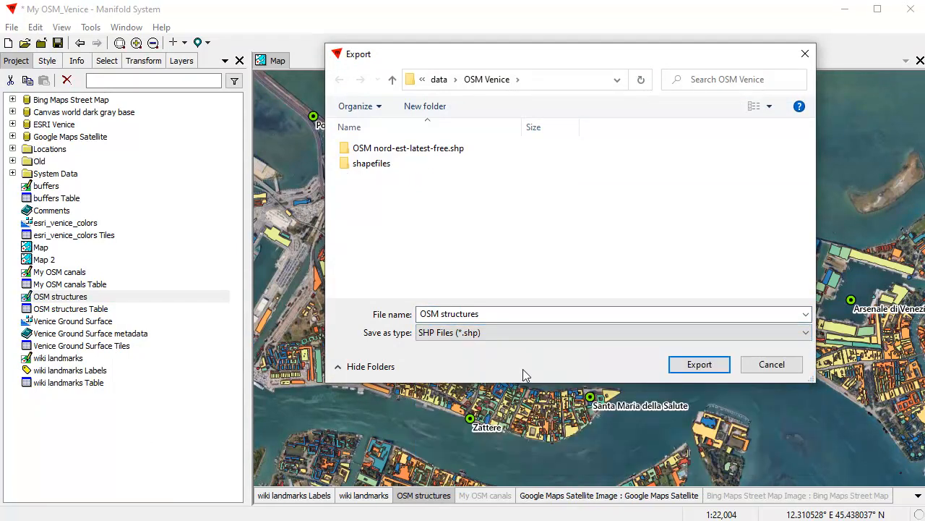
click(420, 313)
click(420, 313)
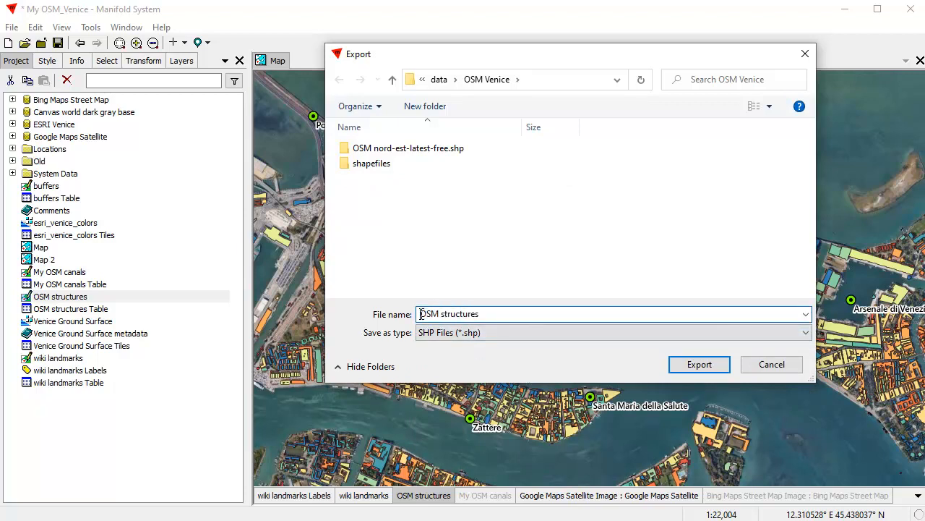
text(My shape)
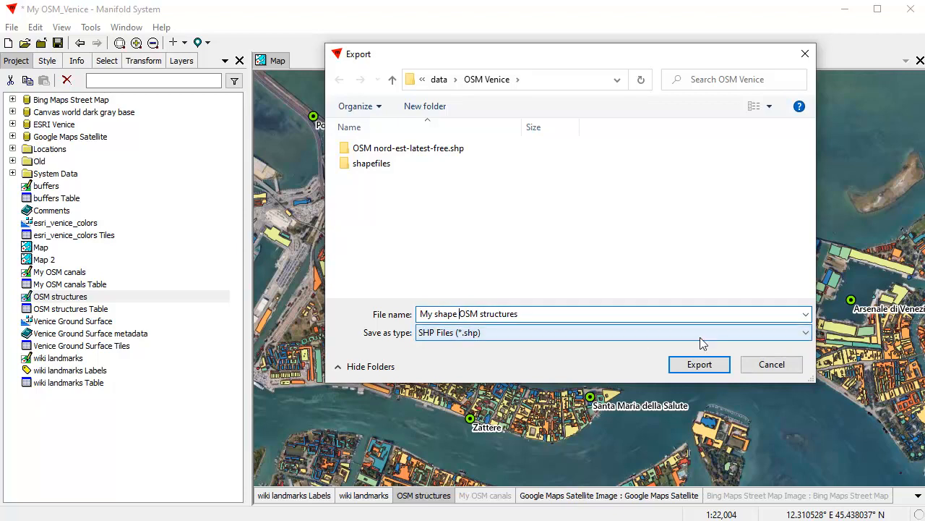
click(701, 365)
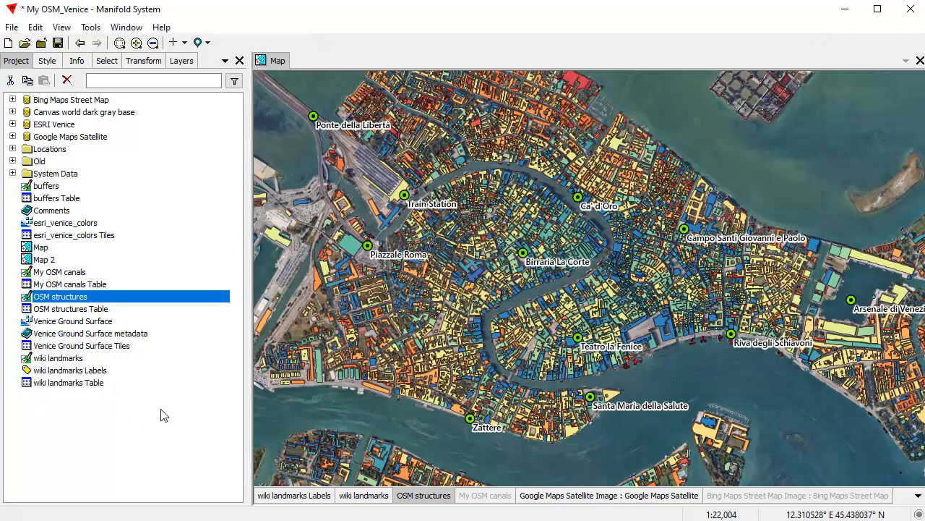
key(alt+Tab)
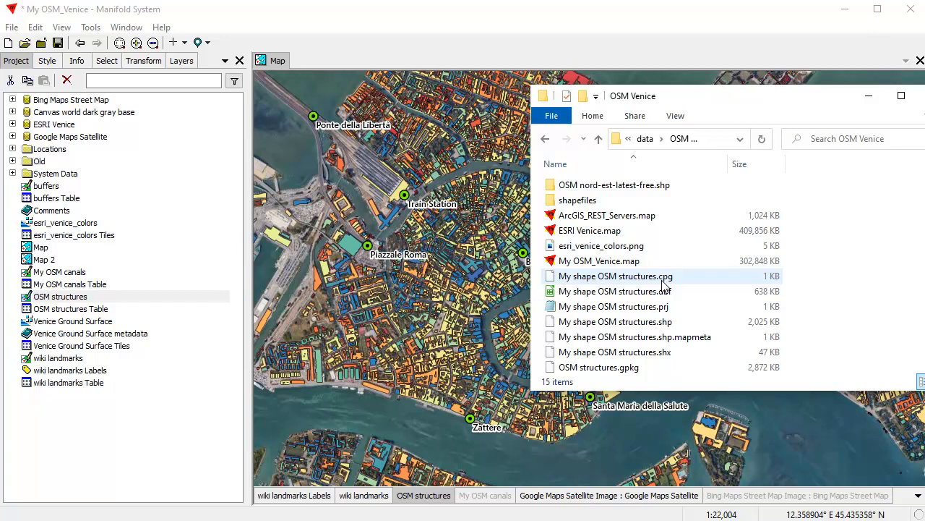
Step: Check the sizes of the .shp, .dbf, .prj and .mapmeta files, then return to Manifold
click(680, 326)
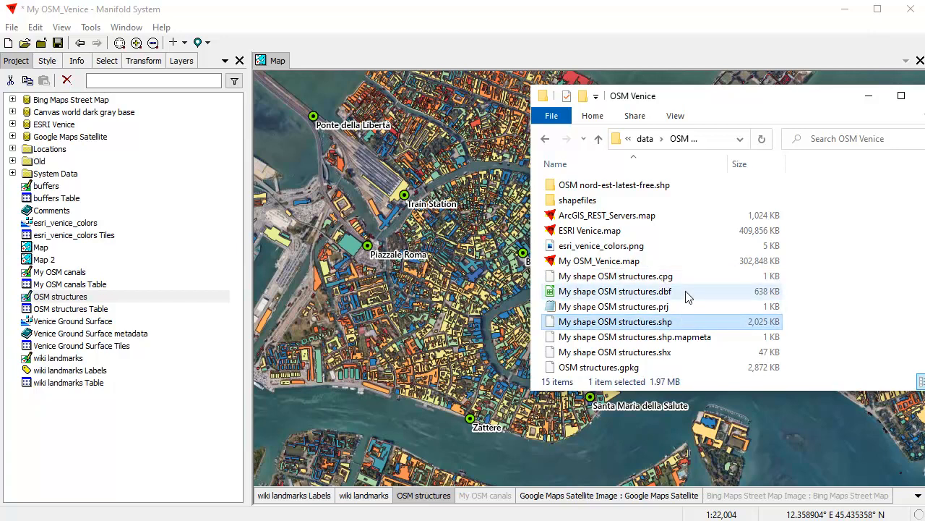
click(687, 297)
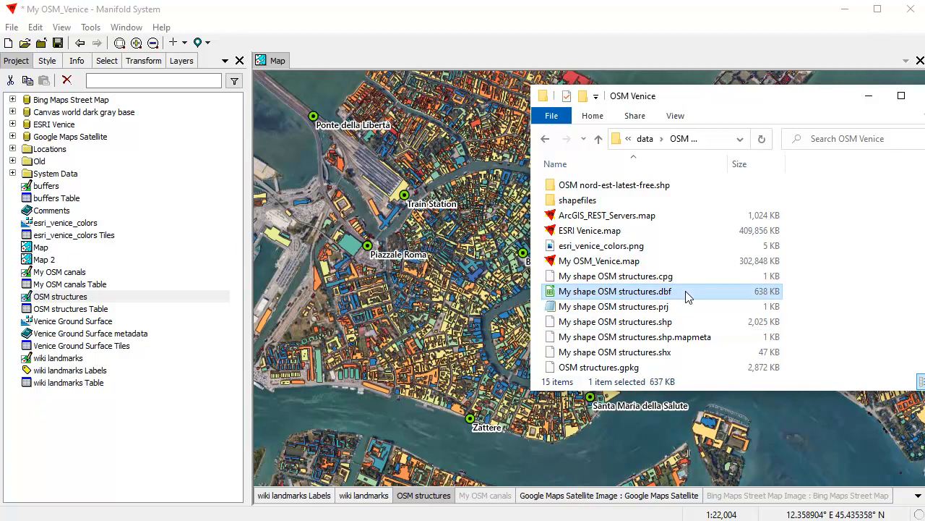
click(689, 309)
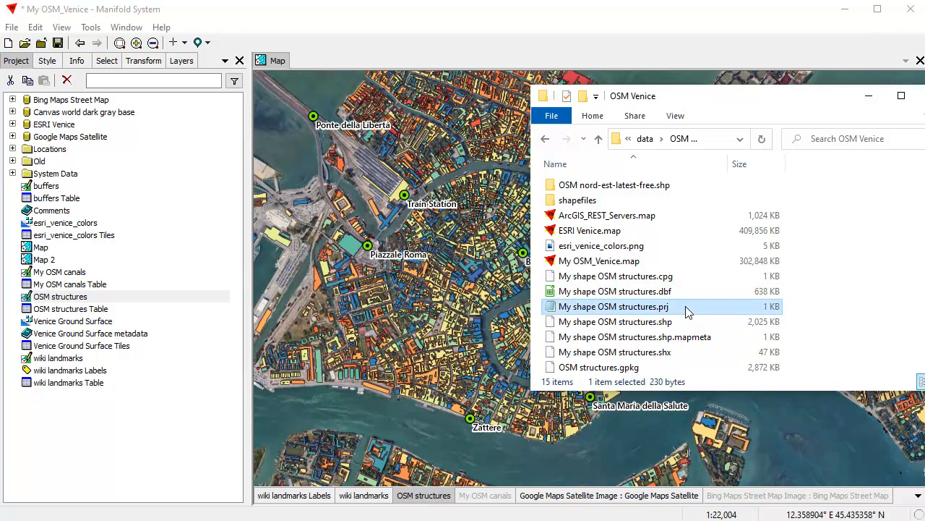
click(698, 338)
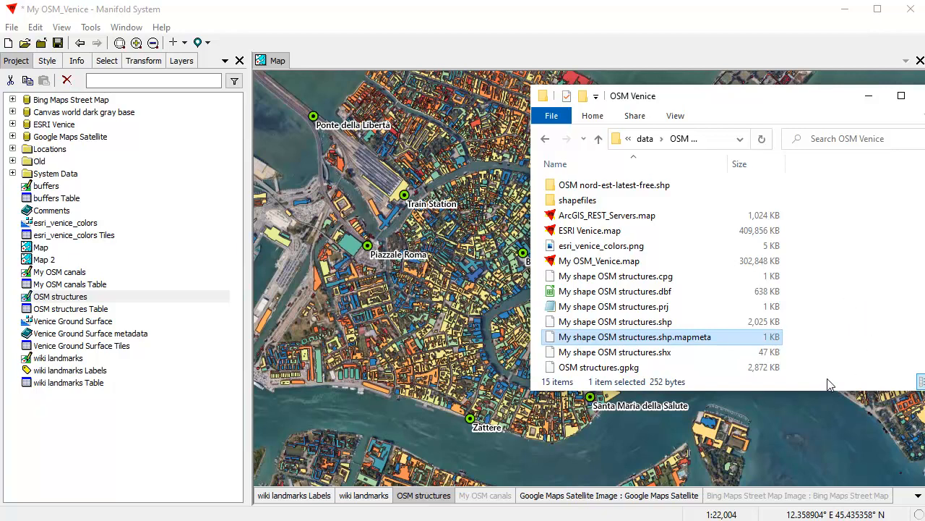
click(475, 24)
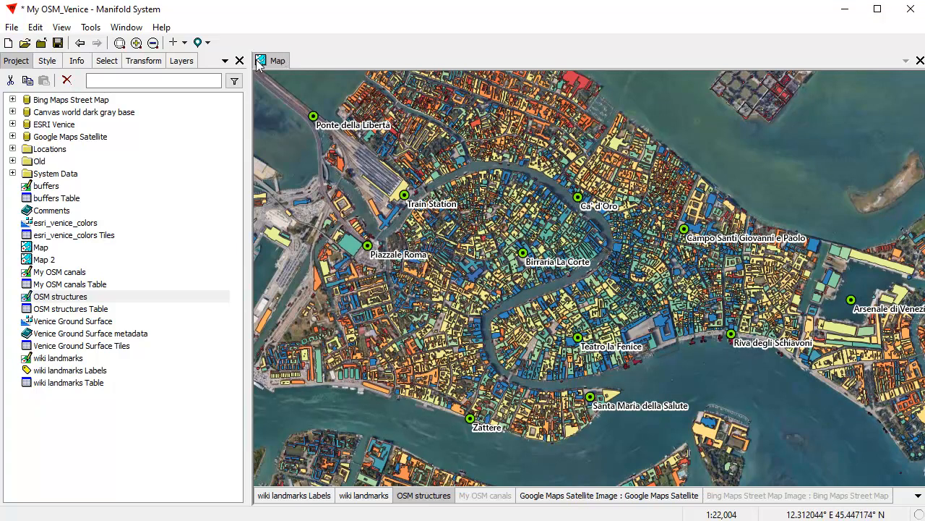
click(32, 30)
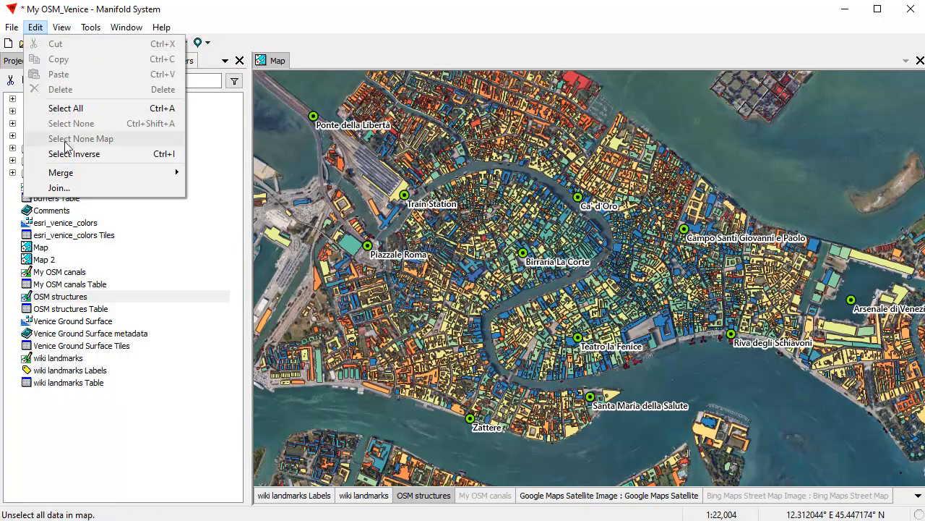
mouse_move(14, 32)
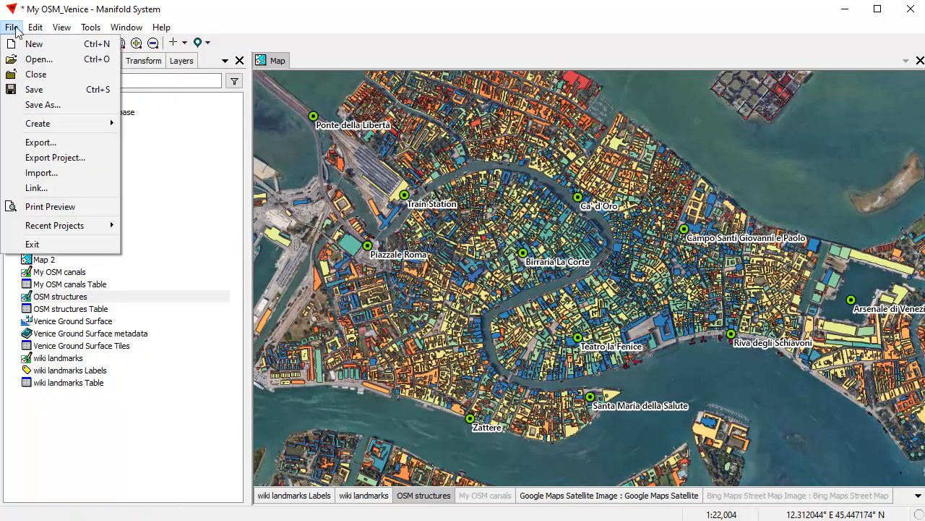
click(39, 142)
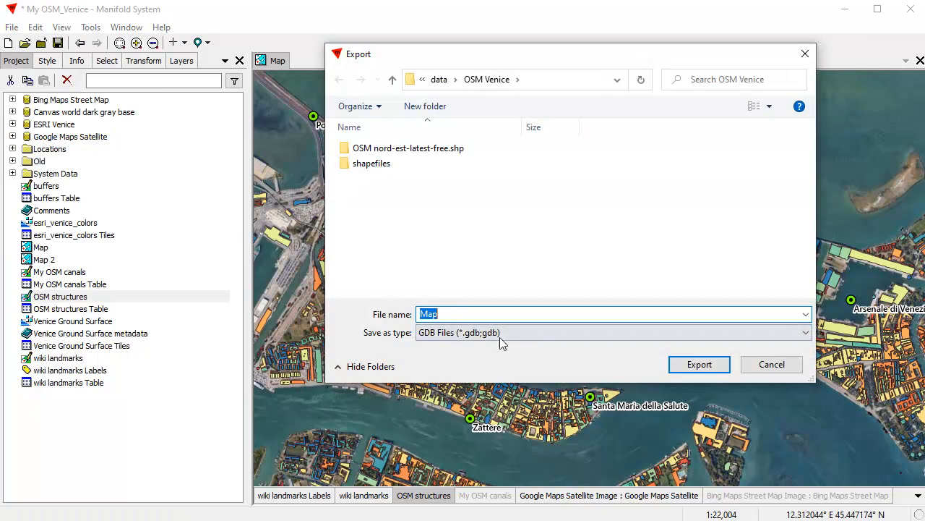
click(805, 333)
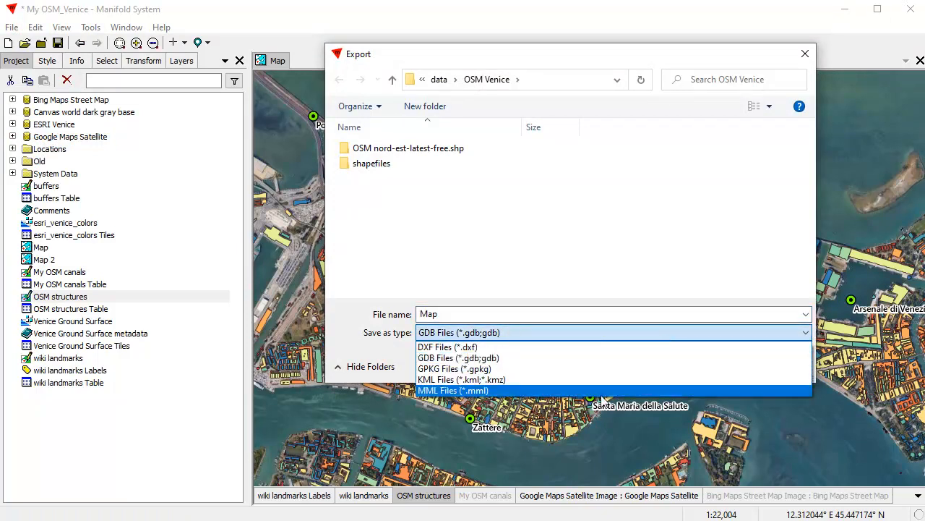
click(591, 263)
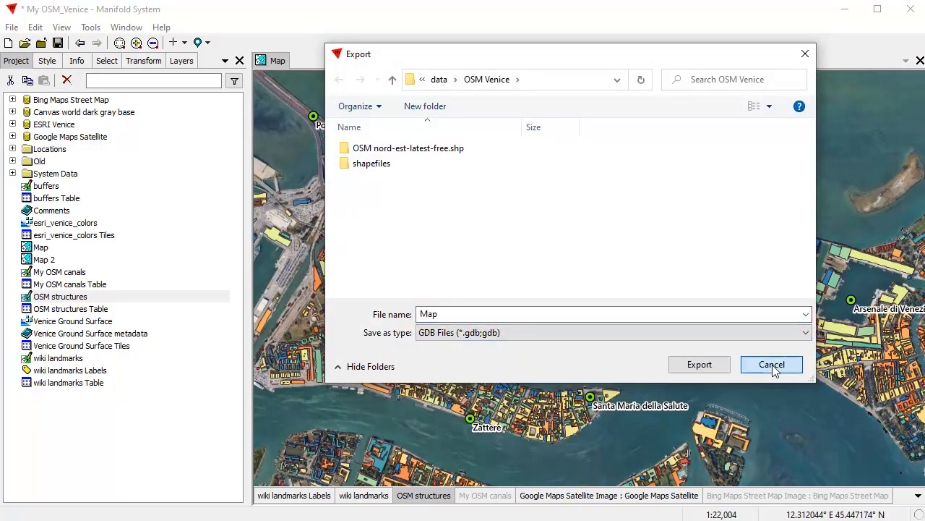
click(771, 364)
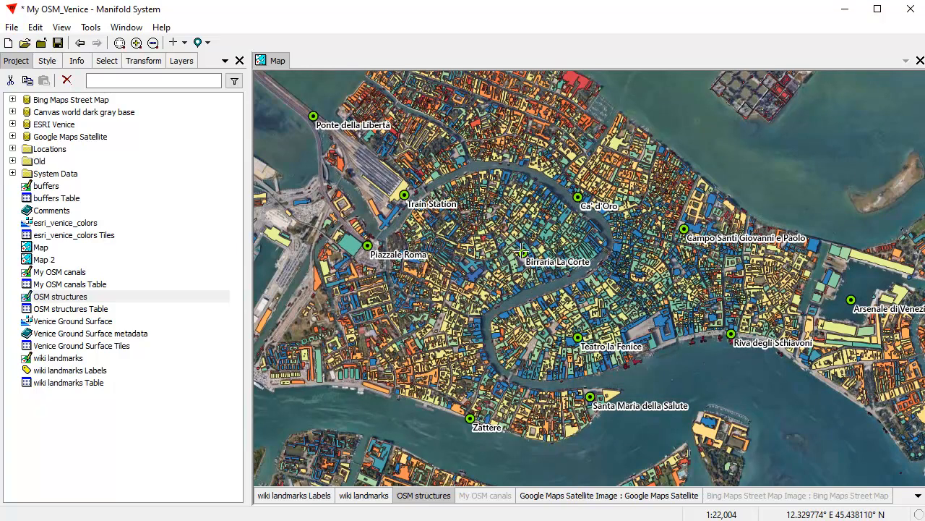
Step: Make wiki landmarks the active layer and open Birraria La Corte's Comments value for editing
click(368, 498)
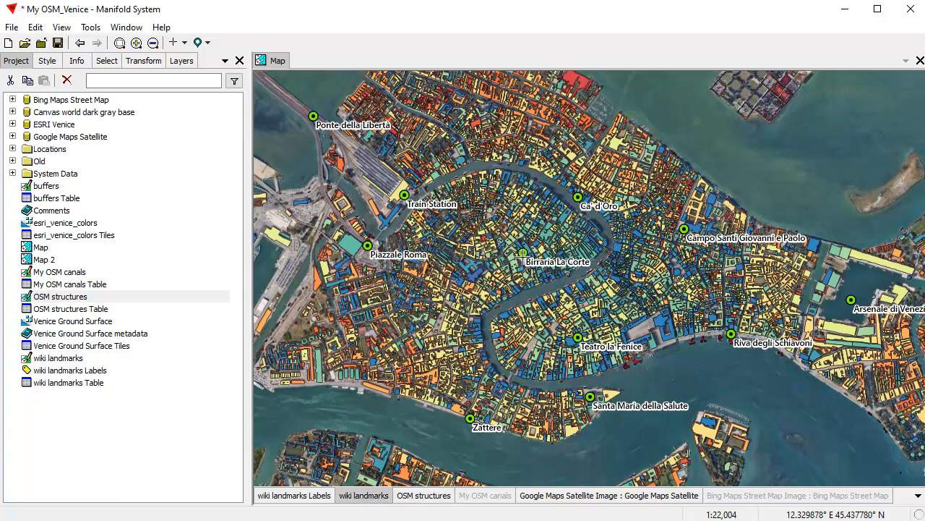
key(alt)
key(alt)
alt+click(523, 251)
right_click(138, 159)
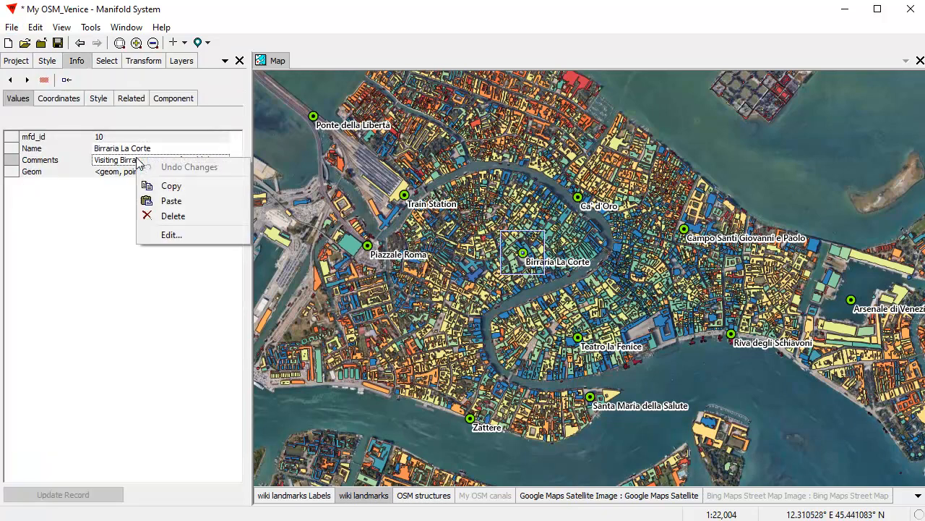
click(173, 235)
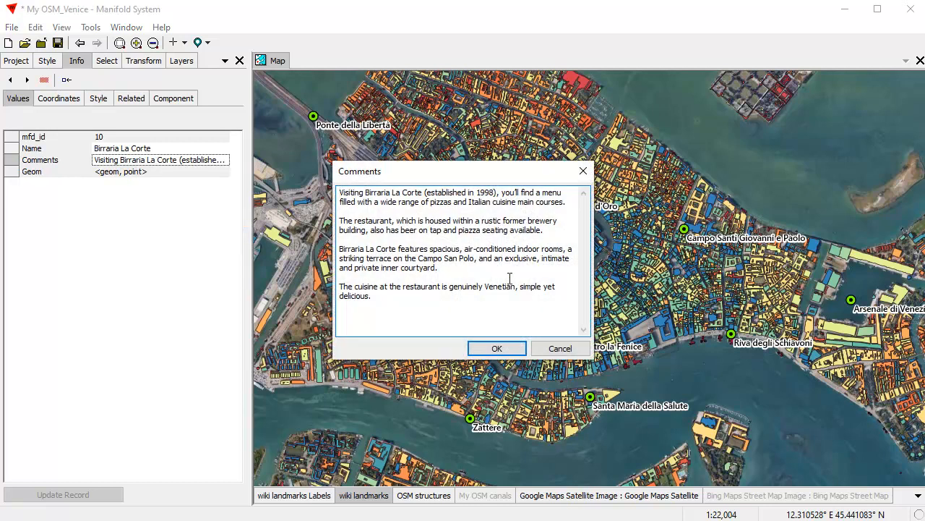
Step: Delete the comment's last three paragraphs, keep the first, and update the record
drag(383, 295, 331, 218)
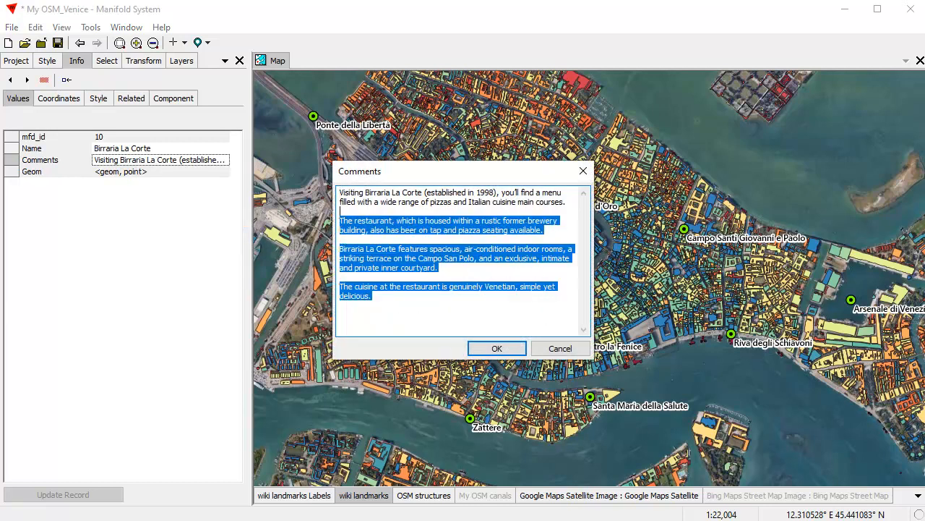
key(Delete)
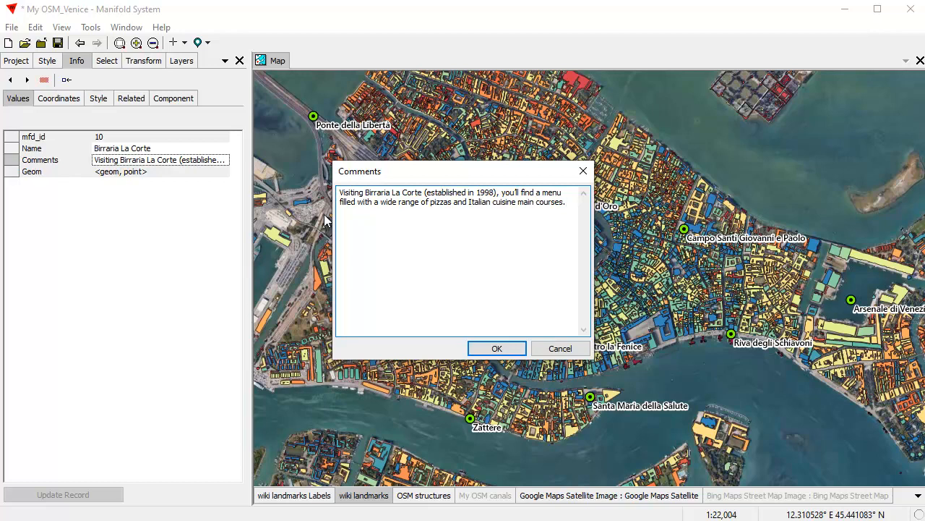
drag(573, 202, 327, 192)
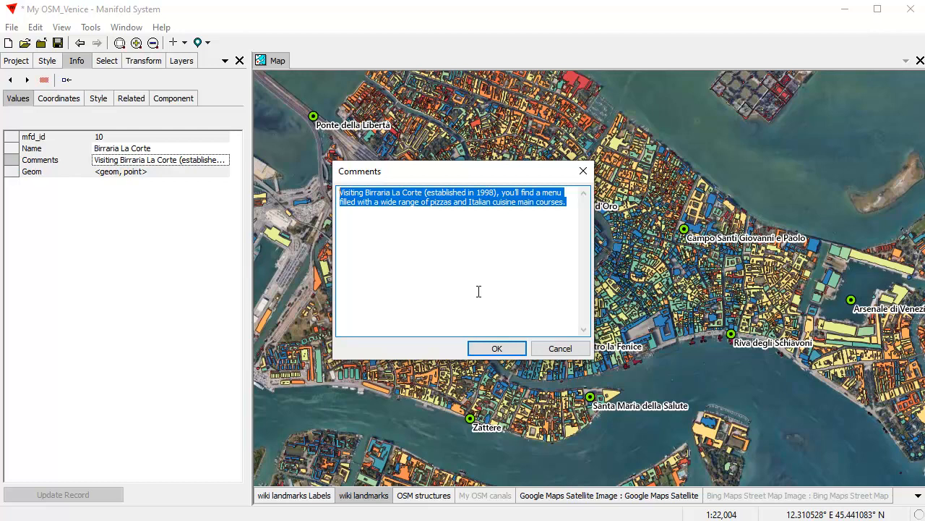
click(496, 348)
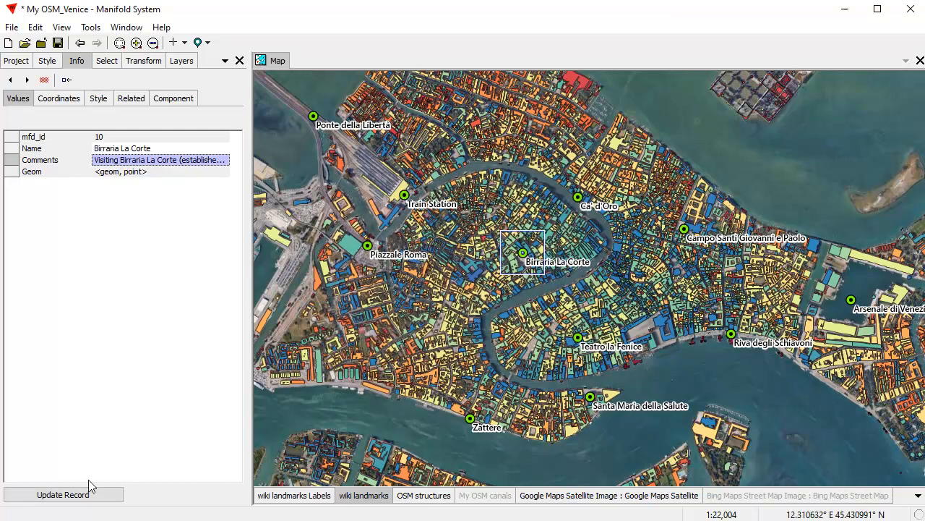
click(81, 493)
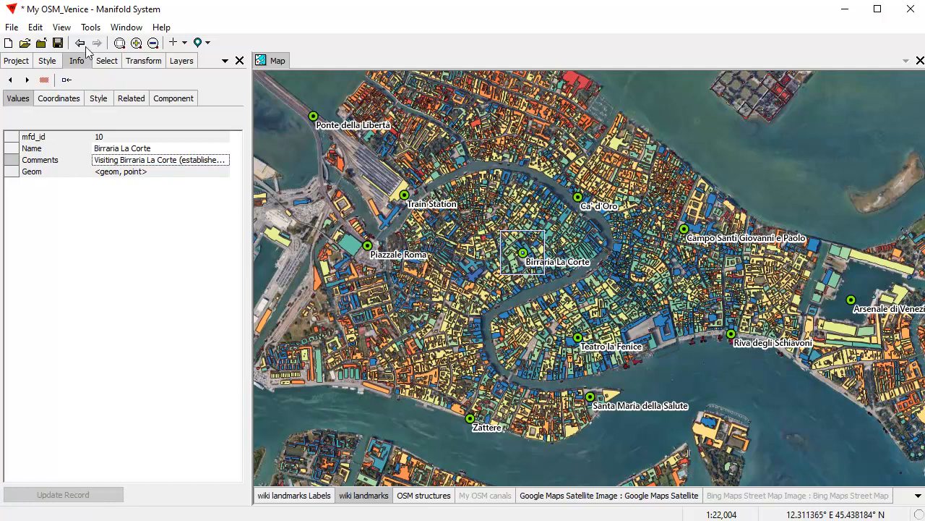
click(16, 62)
click(272, 63)
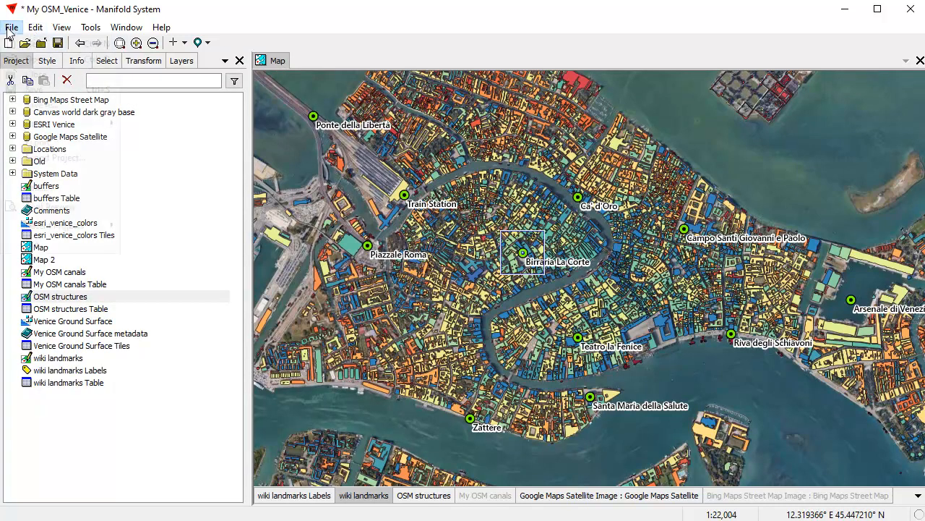
Step: Export the map in GDB format, renaming the file from Map to Venice Map
click(11, 27)
click(53, 144)
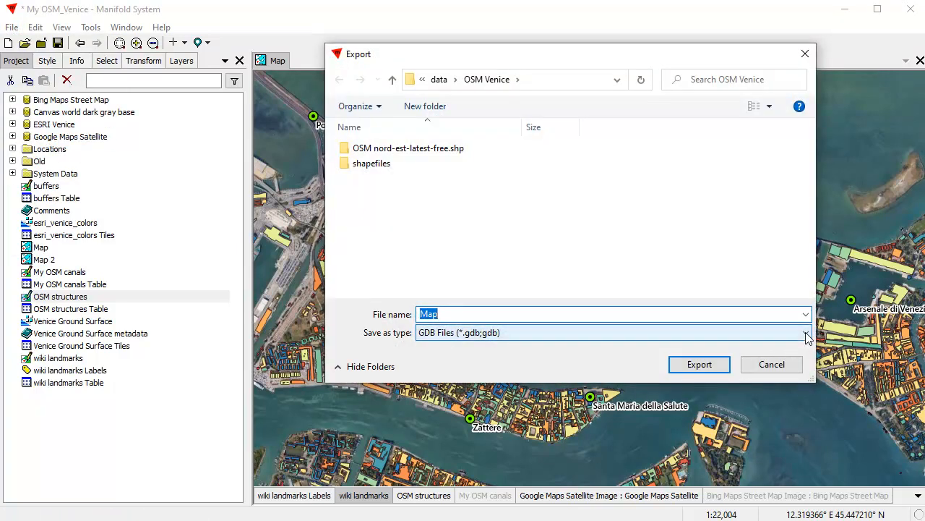
click(806, 332)
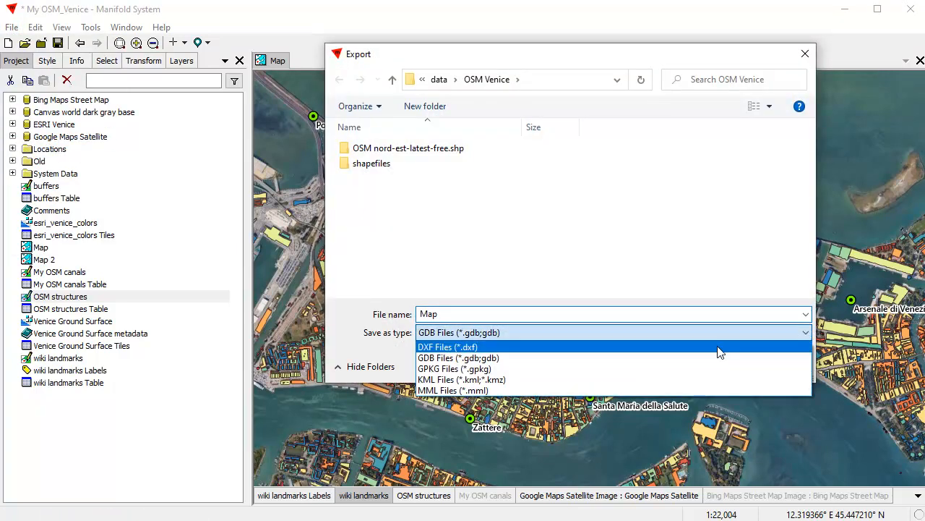
click(455, 357)
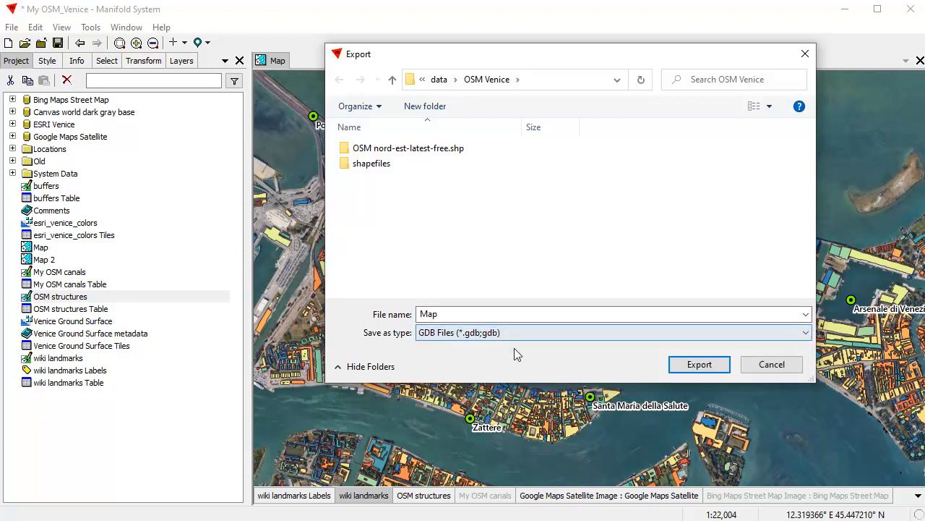
double_click(422, 314)
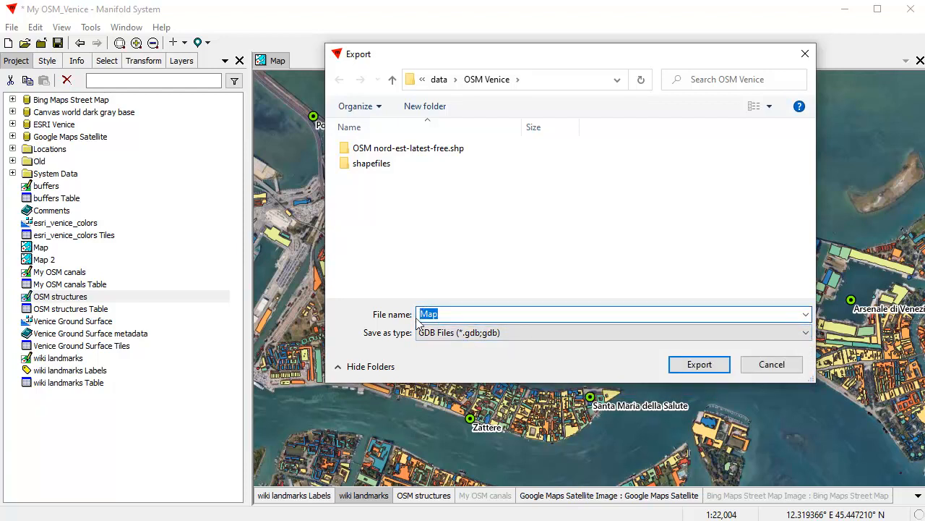
click(417, 318)
text(Venice)
click(701, 364)
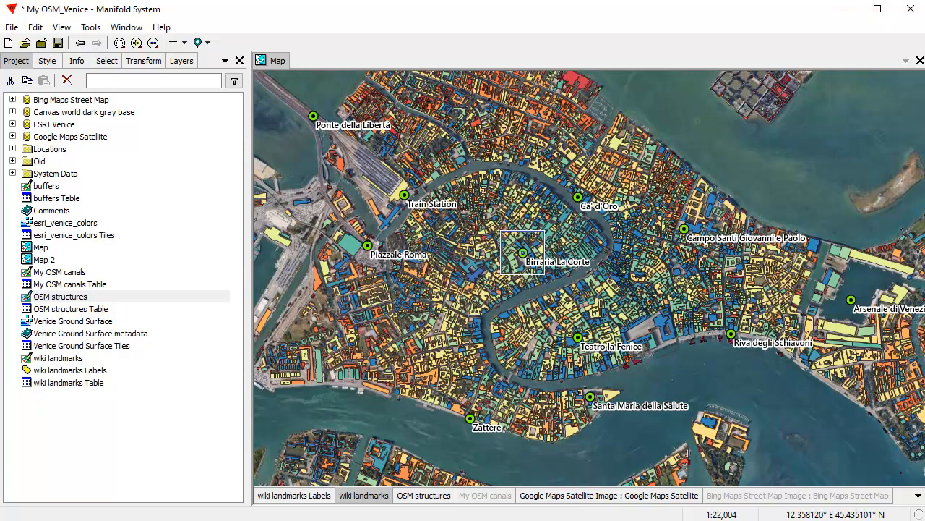
key(alt+Tab)
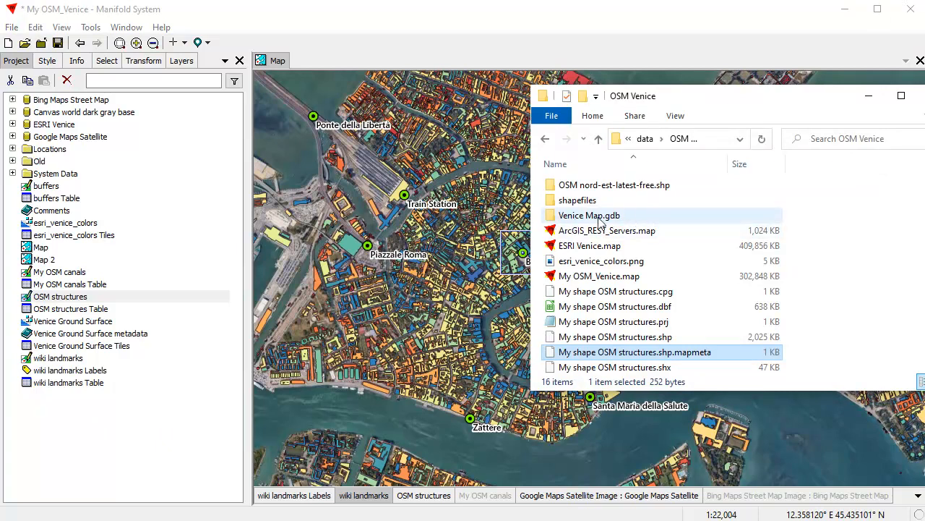
Step: Browse the 59 files inside Venice Map.gdb and place a new Manifold project window beside it
double_click(599, 217)
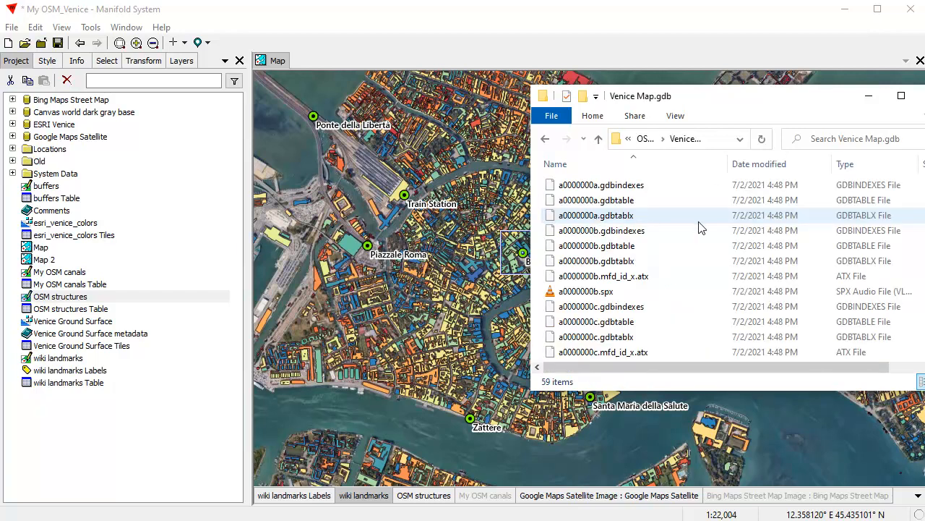
scroll(735, 267, down, 5)
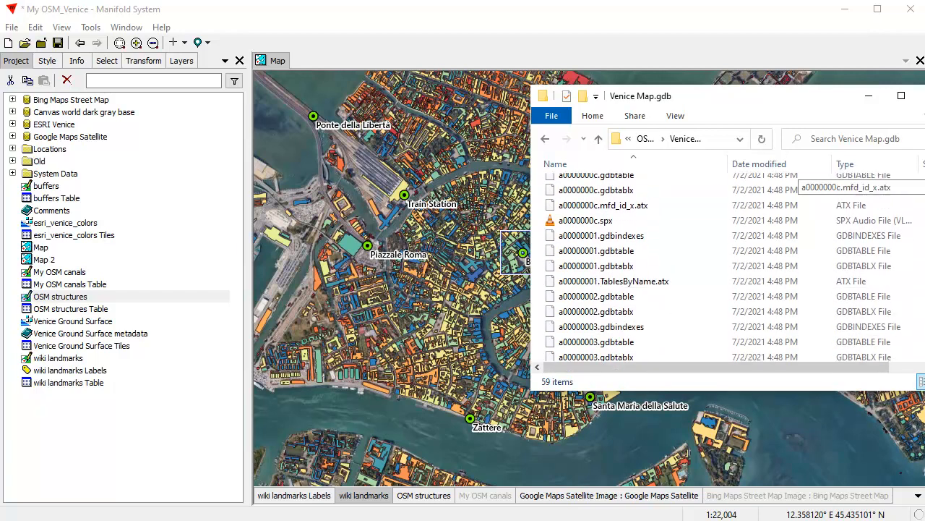
scroll(735, 268, down, 7)
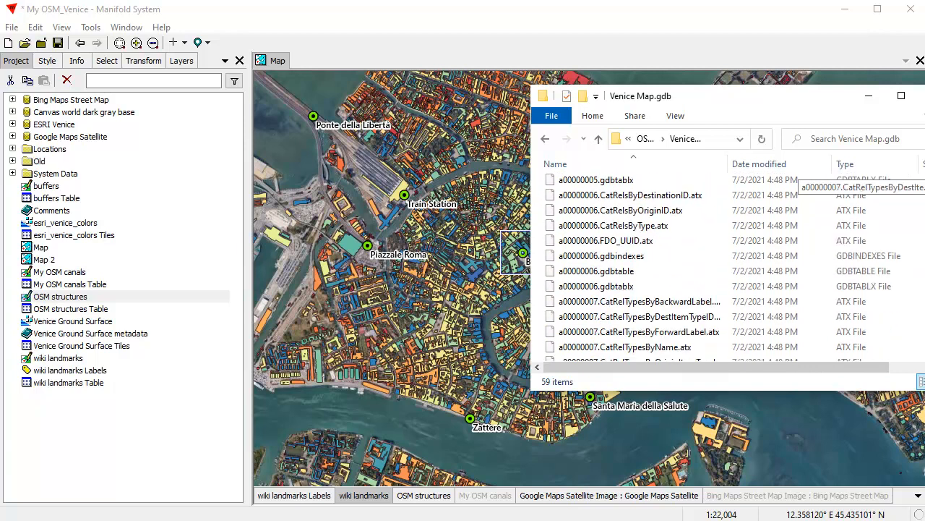
scroll(735, 267, down, 3)
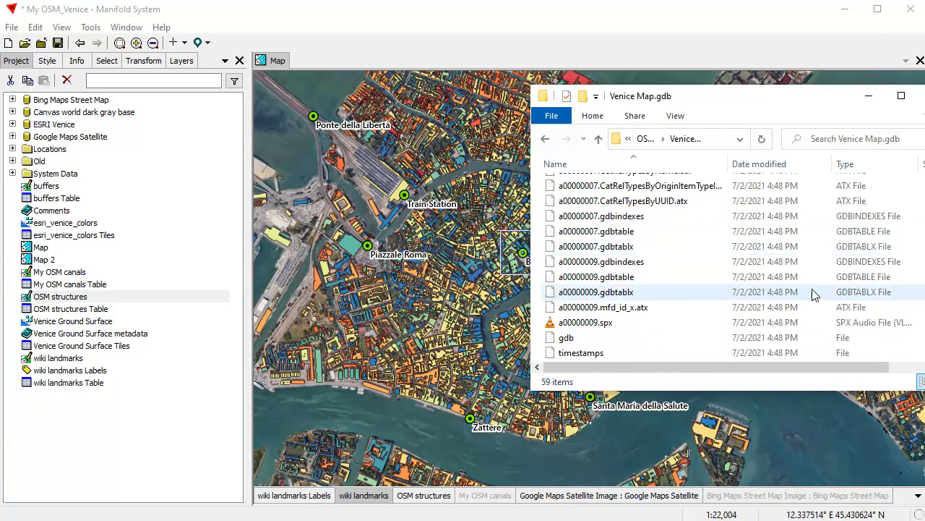
click(756, 520)
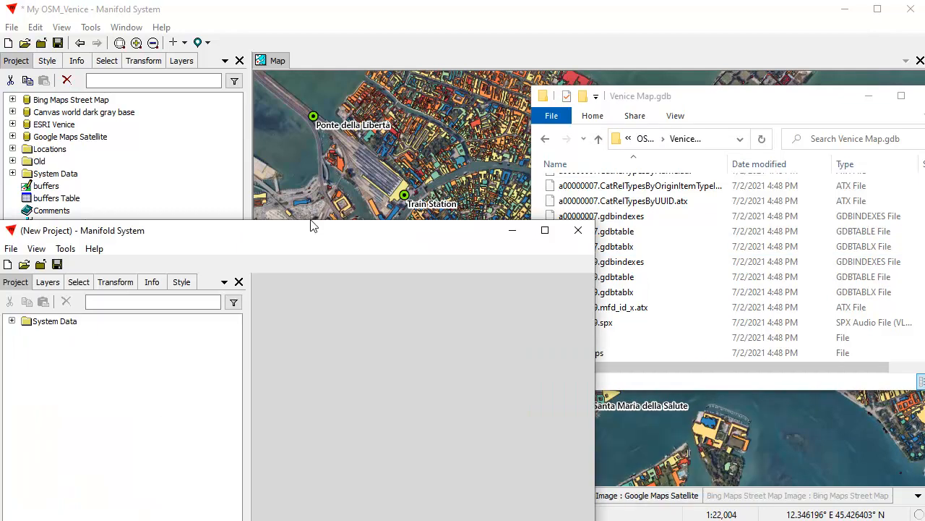
drag(311, 224, 295, 90)
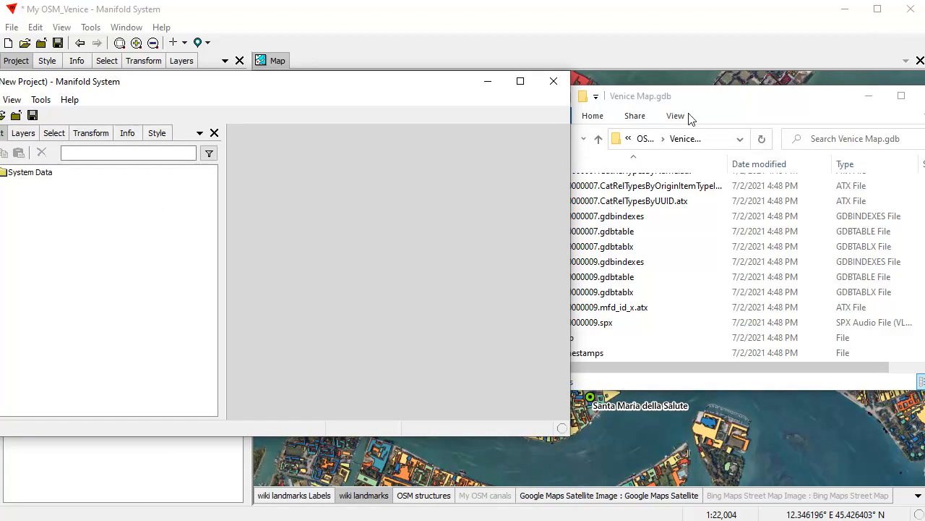
Step: Drag Venice Map.gdb from Explorer into the new Manifold project and recentre its window
click(759, 132)
click(566, 340)
drag(566, 340, 69, 260)
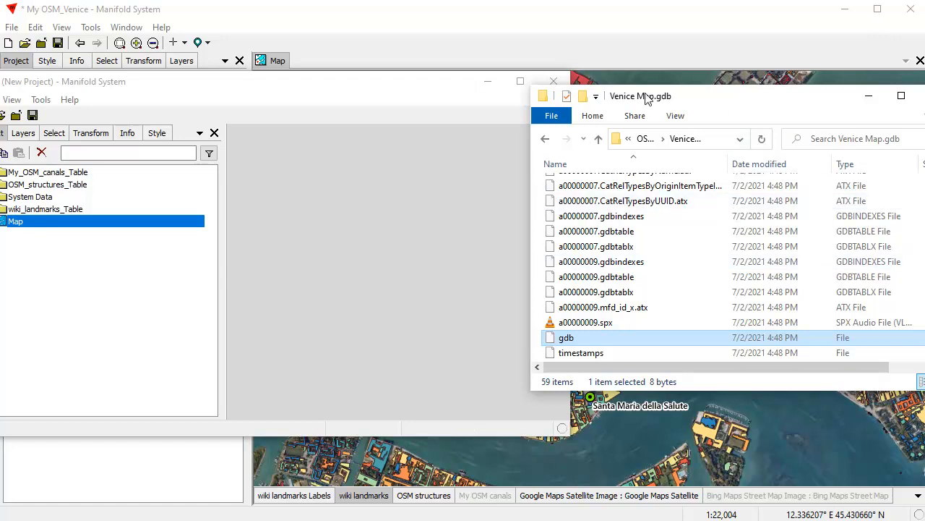
click(414, 75)
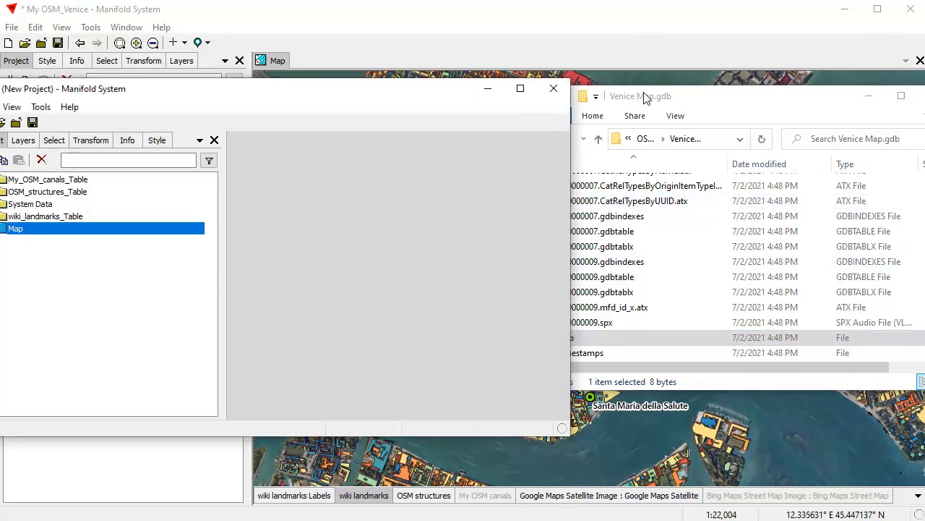
drag(439, 93, 770, 93)
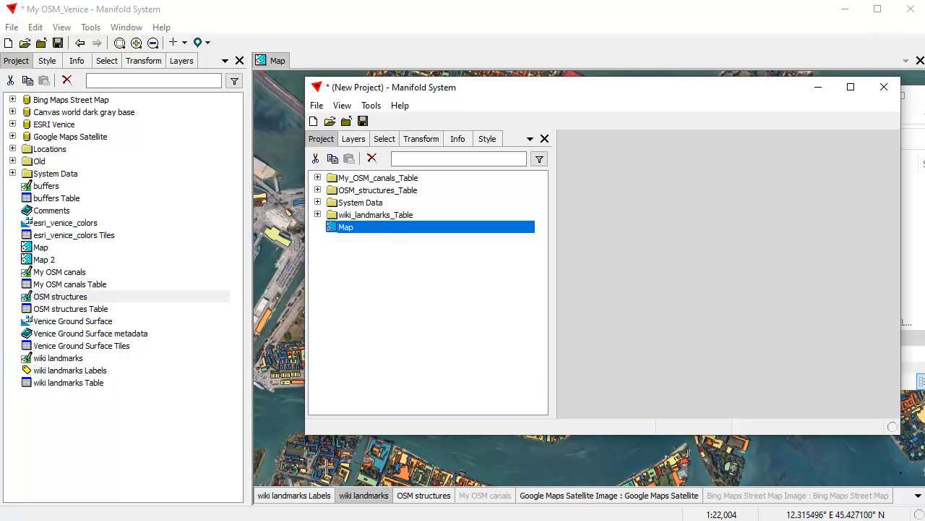
Step: Open the imported Map and zoom and pan around Salute, Teatro la Fenice and Ponte della Libertà
double_click(355, 230)
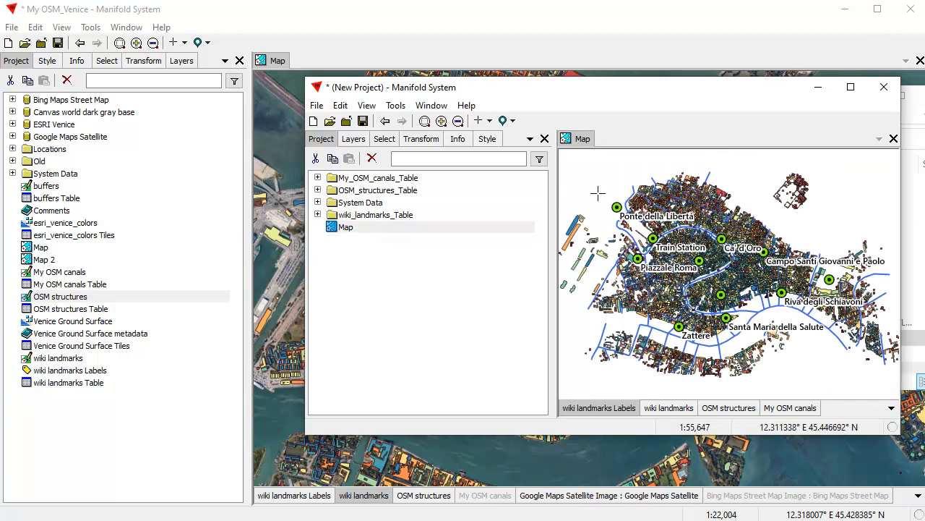
scroll(604, 209, up, 1)
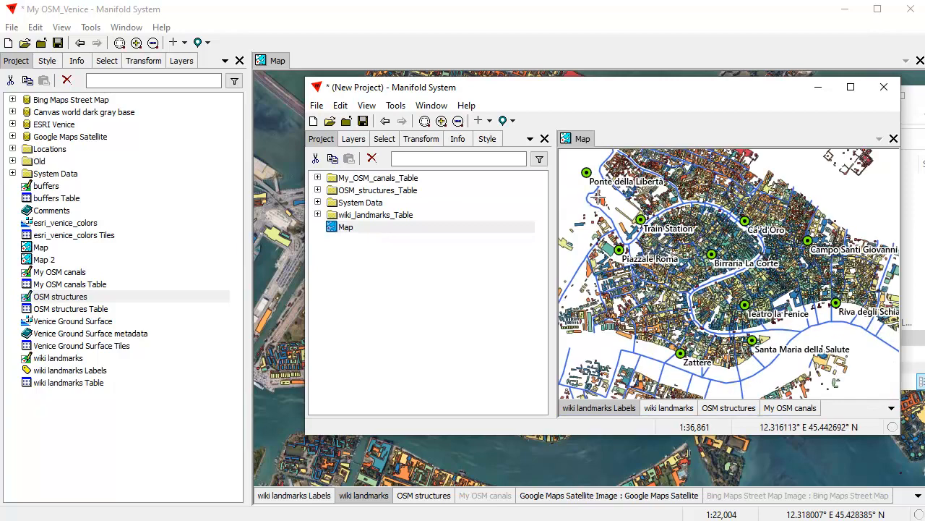
scroll(683, 287, up, 1)
drag(826, 353, 754, 295)
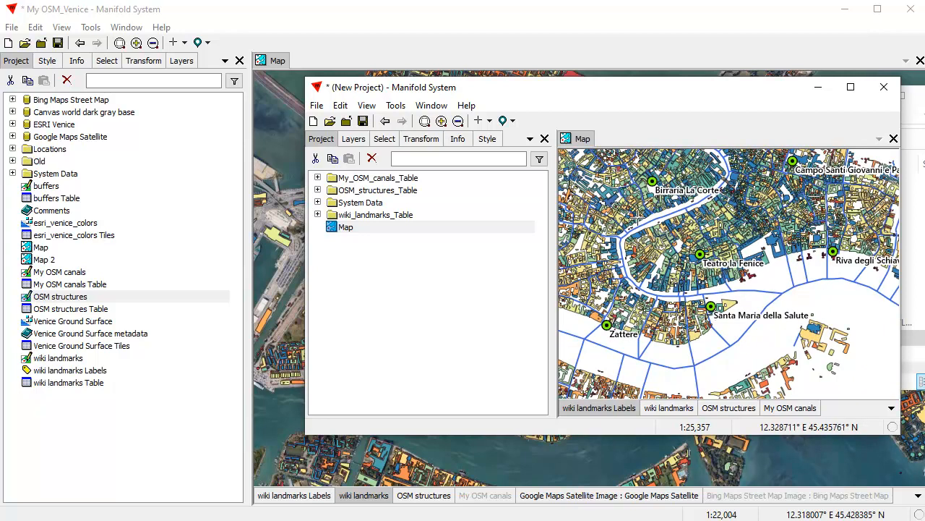
drag(669, 248, 713, 276)
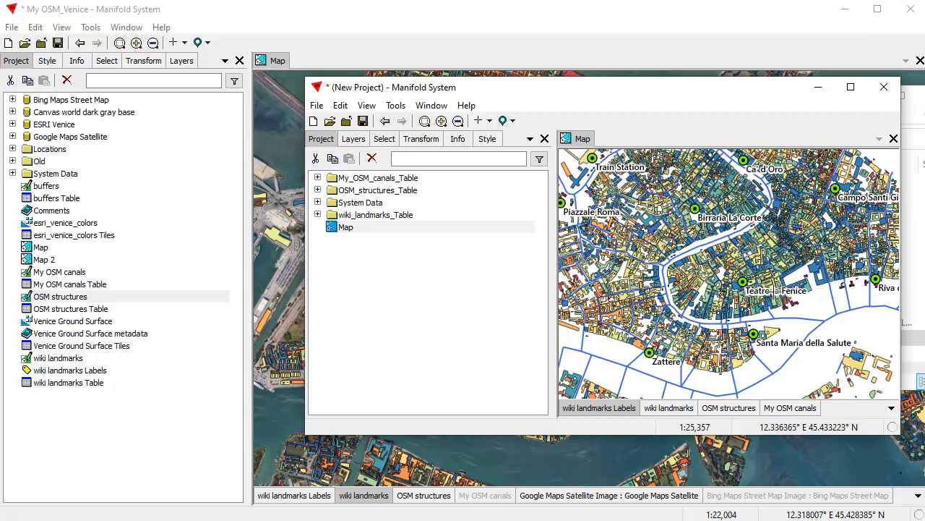
scroll(772, 290, up, 1)
scroll(757, 222, down, 3)
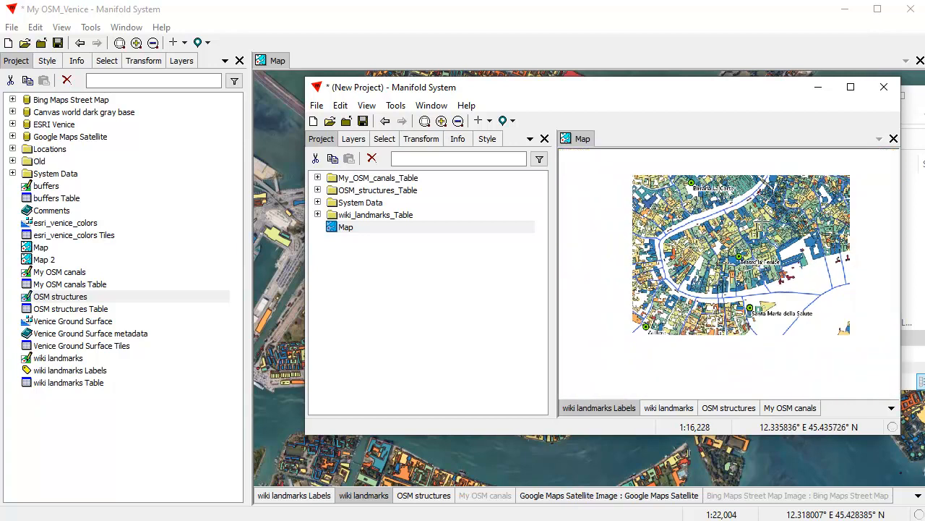
drag(770, 234, 749, 300)
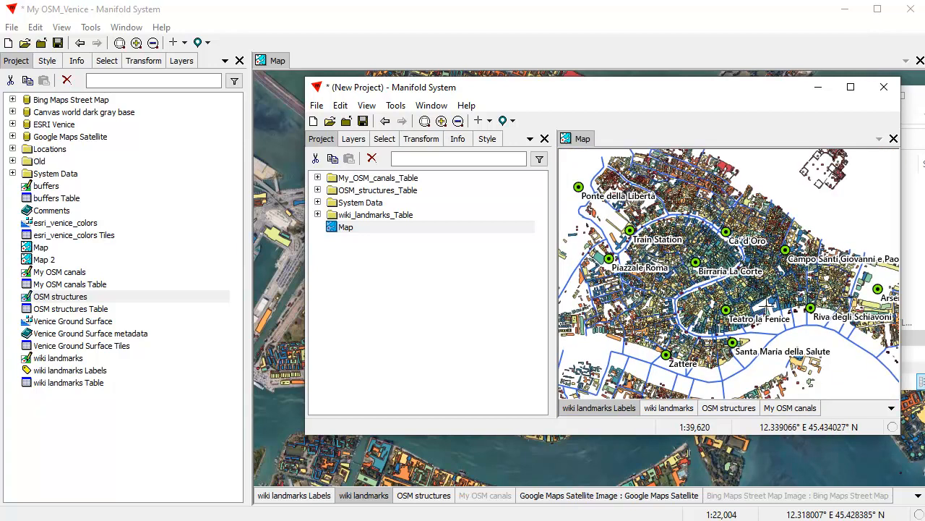
scroll(768, 305, up, 2)
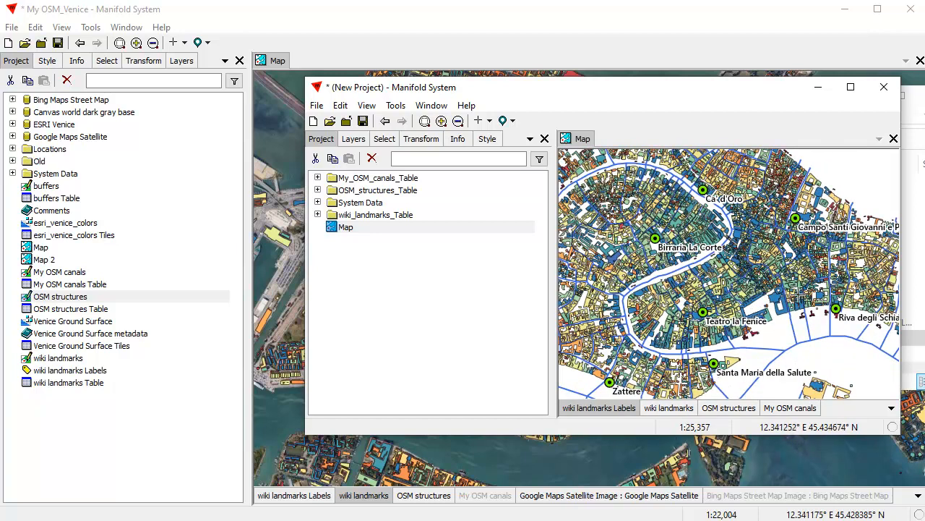
scroll(750, 284, down, 1)
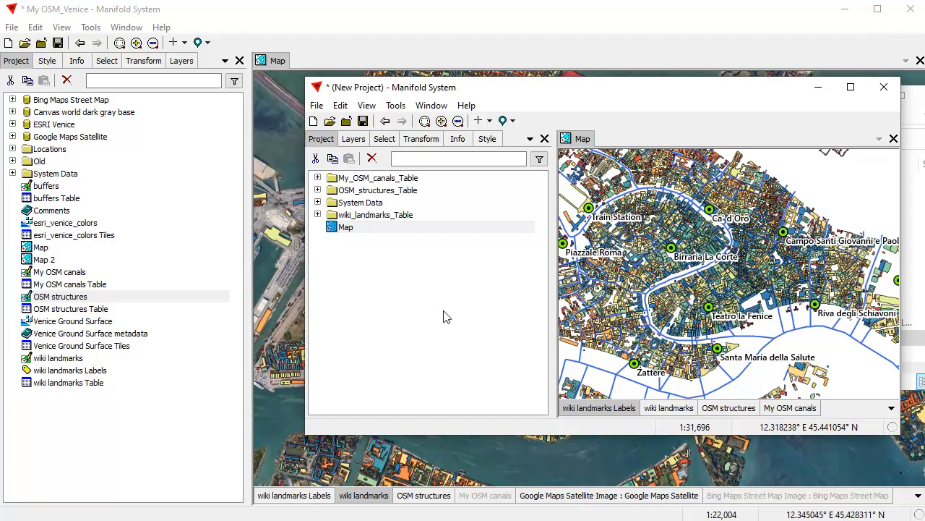
Step: Expand the canals and structures folders, open OSM structures and zoom into central Venice
click(318, 177)
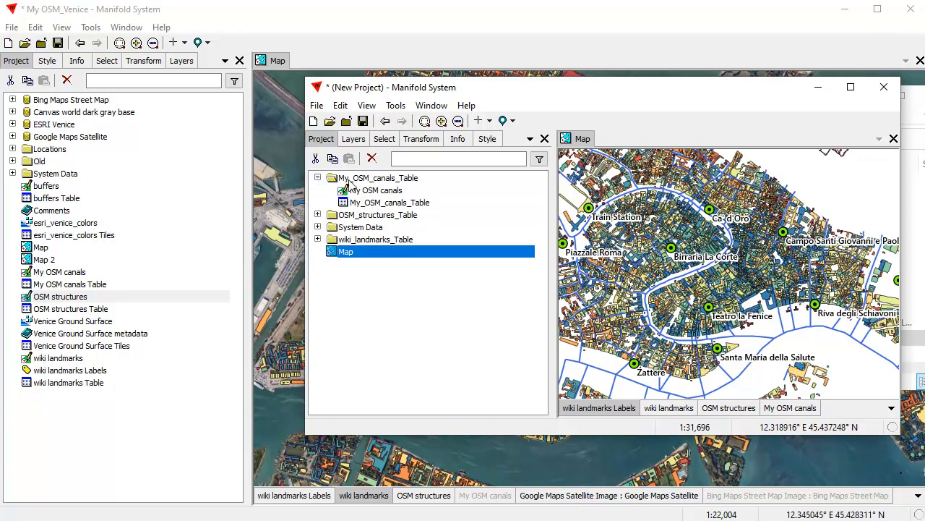
click(318, 214)
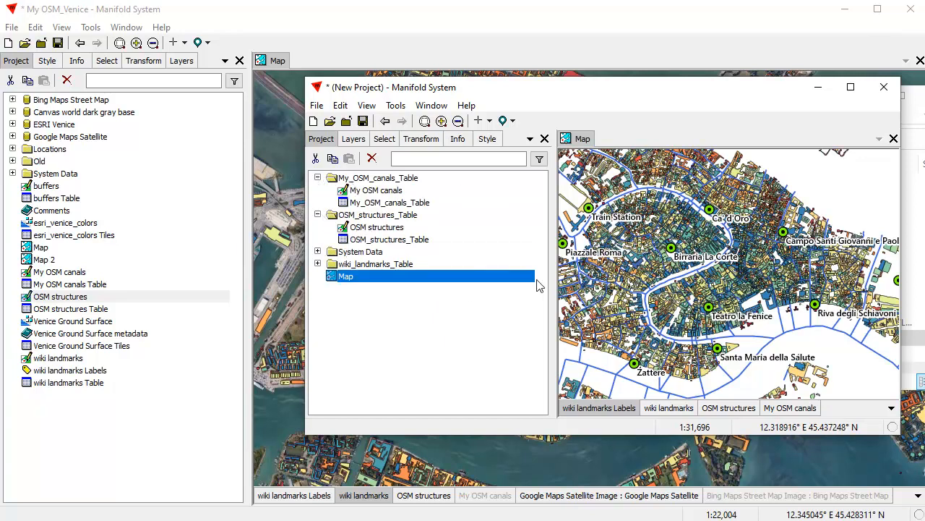
double_click(391, 229)
drag(616, 217, 823, 335)
drag(633, 222, 814, 345)
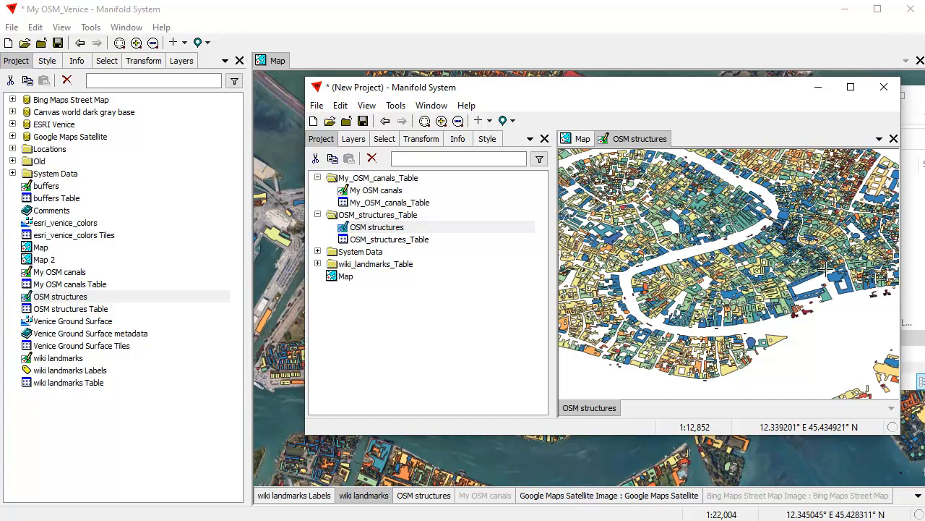
mouse_move(707, 94)
mouse_down()
mouse_move(633, 88)
mouse_move(714, 98)
mouse_up()
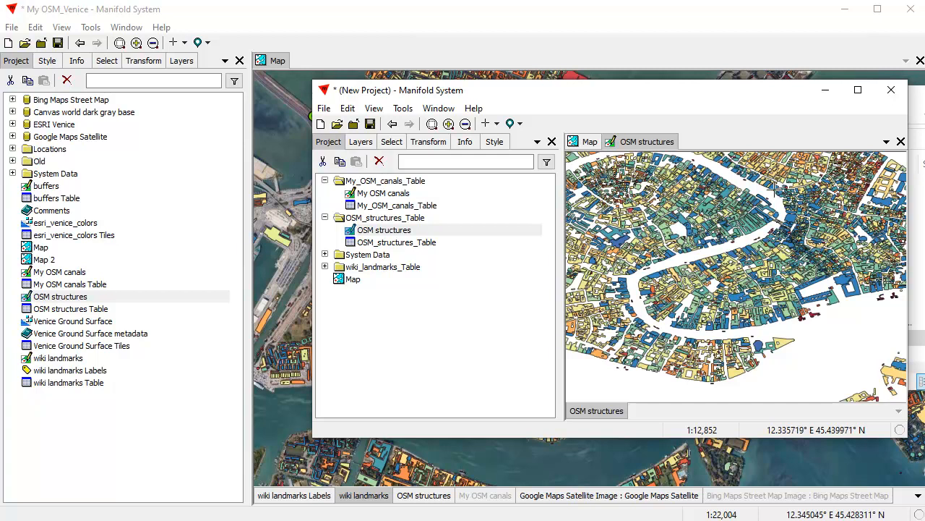
click(260, 519)
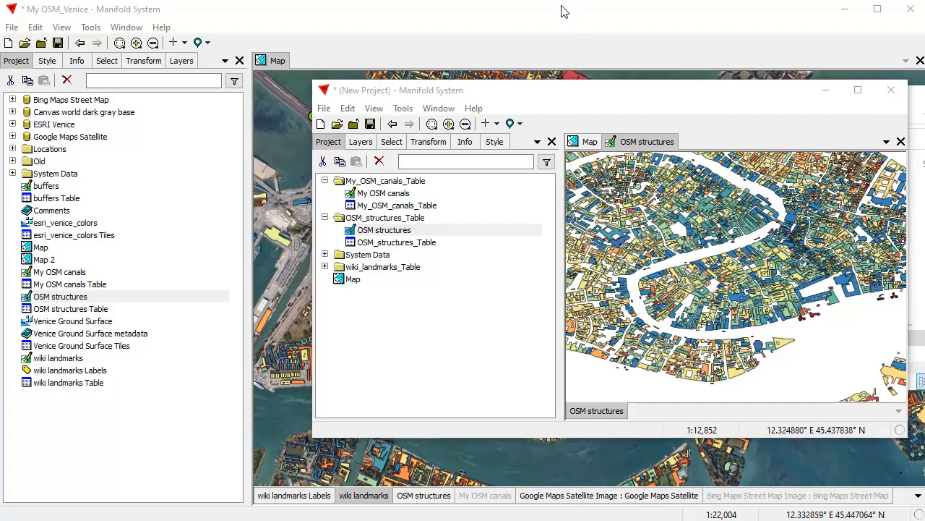
Step: Activate My_OSM_Venice and drag the New Project window down off screen
click(562, 20)
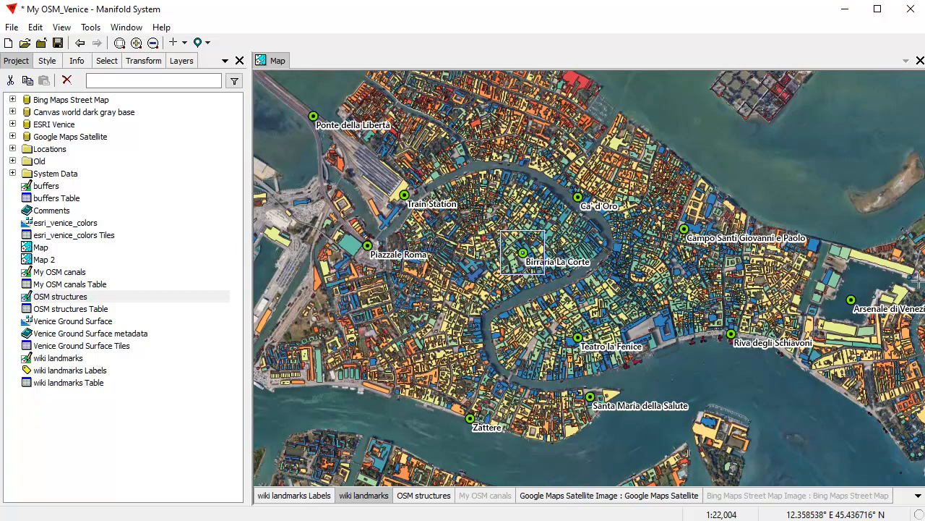
click(745, 519)
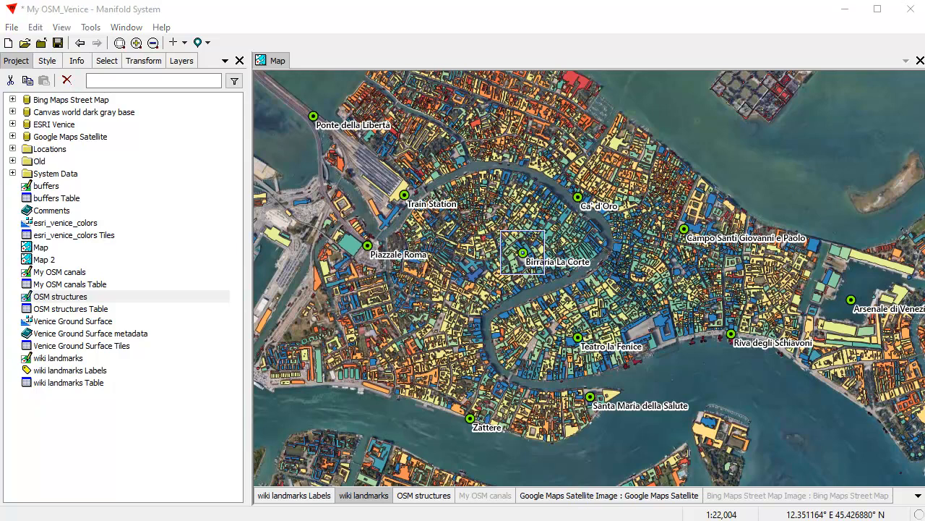
click(744, 519)
drag(565, 90, 593, 519)
click(465, 23)
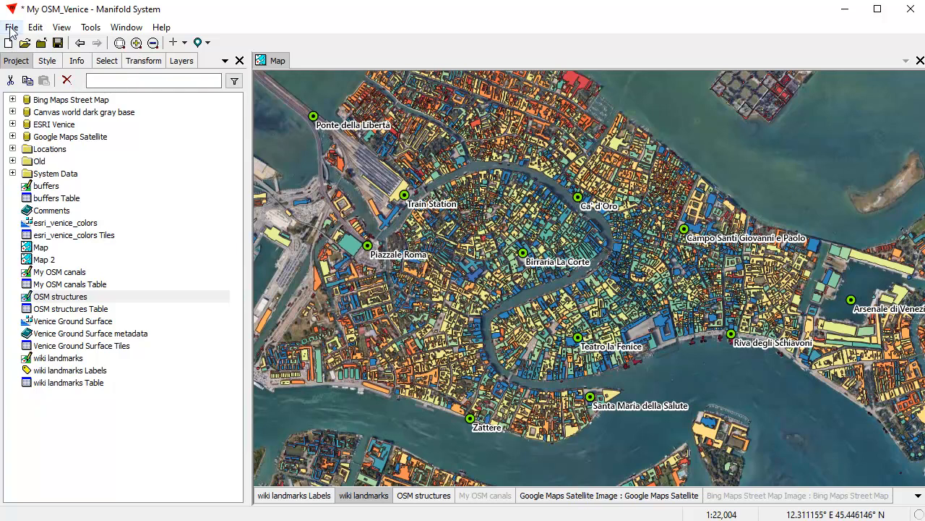
Step: Use Export Project to save My OSM_Venice as an MXB file (*.mxb)
click(12, 29)
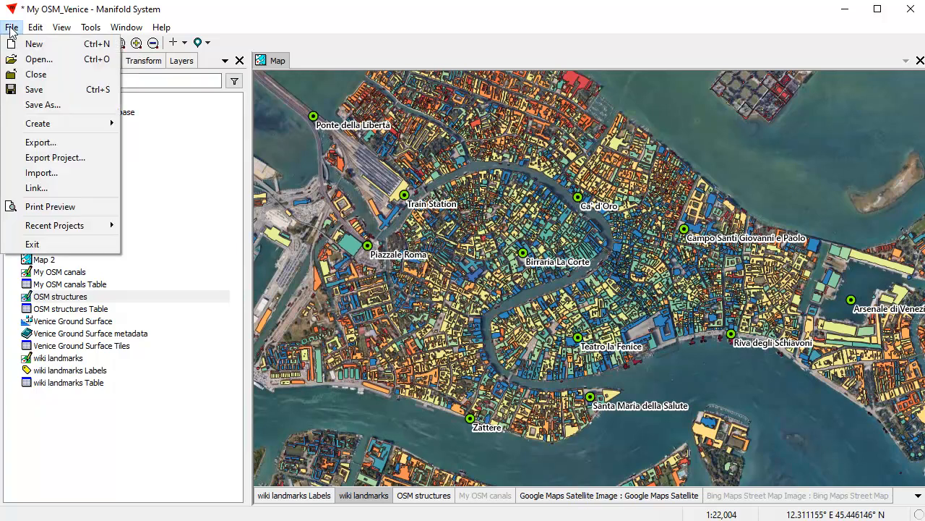
click(49, 158)
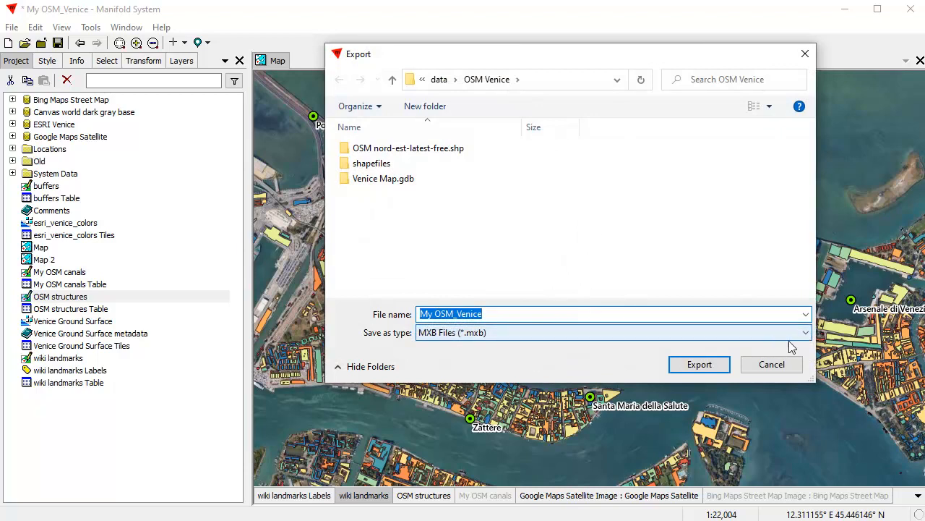
click(806, 332)
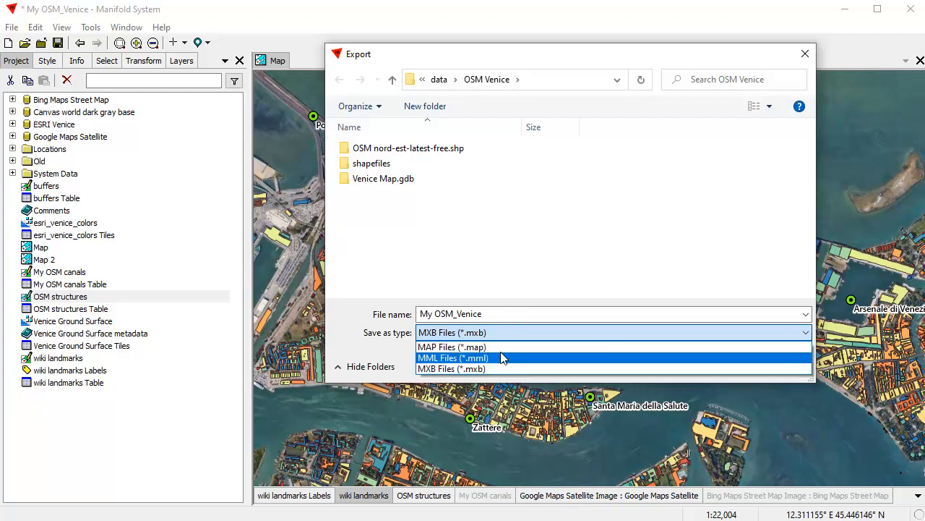
click(540, 235)
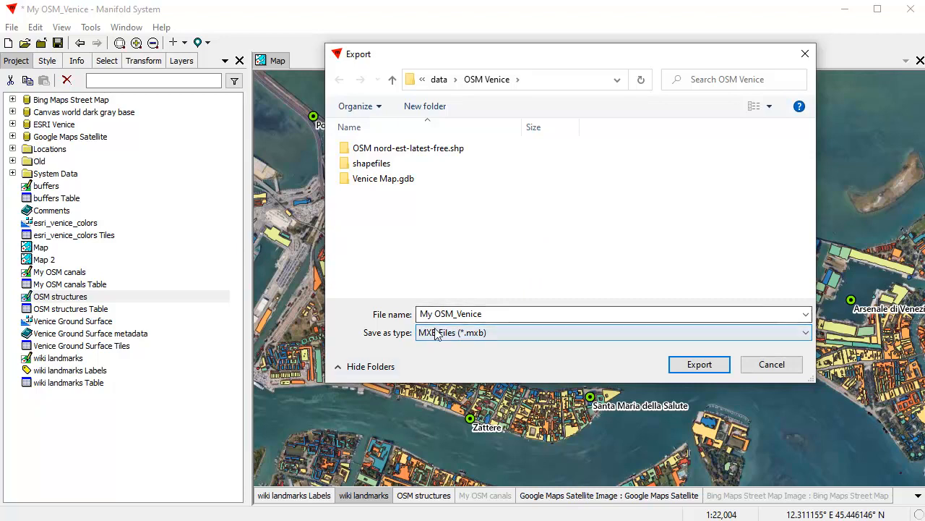
click(706, 365)
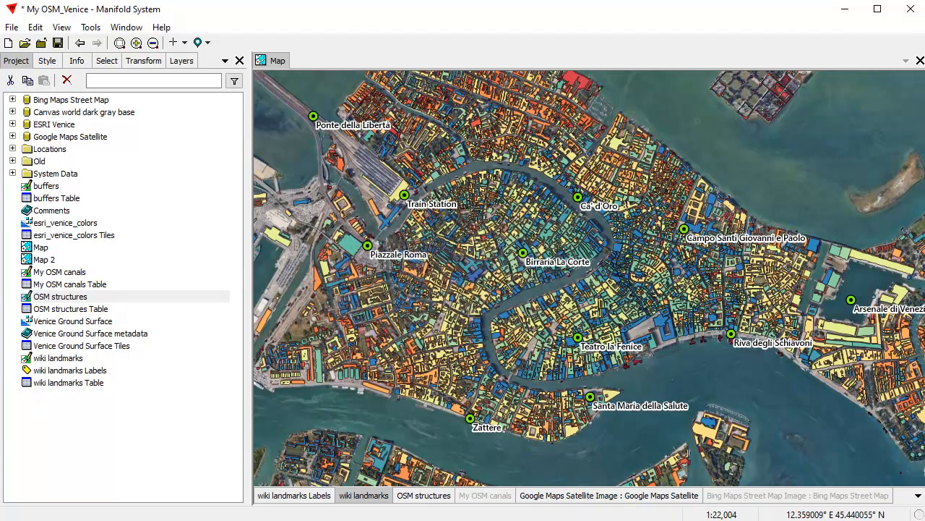
key(alt+Tab)
Step: Go up to the OSM Venice folder and close the second Manifold project without saving
click(599, 139)
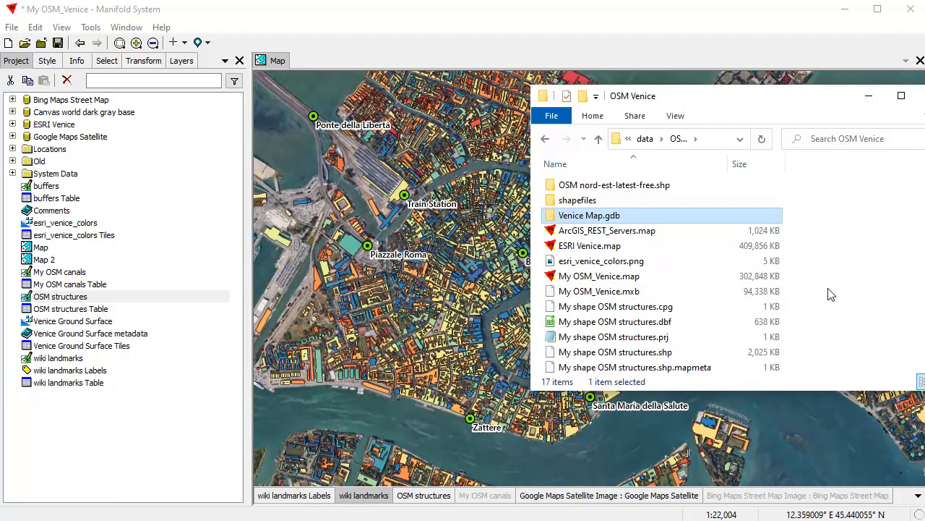
drag(190, 339, 110, 136)
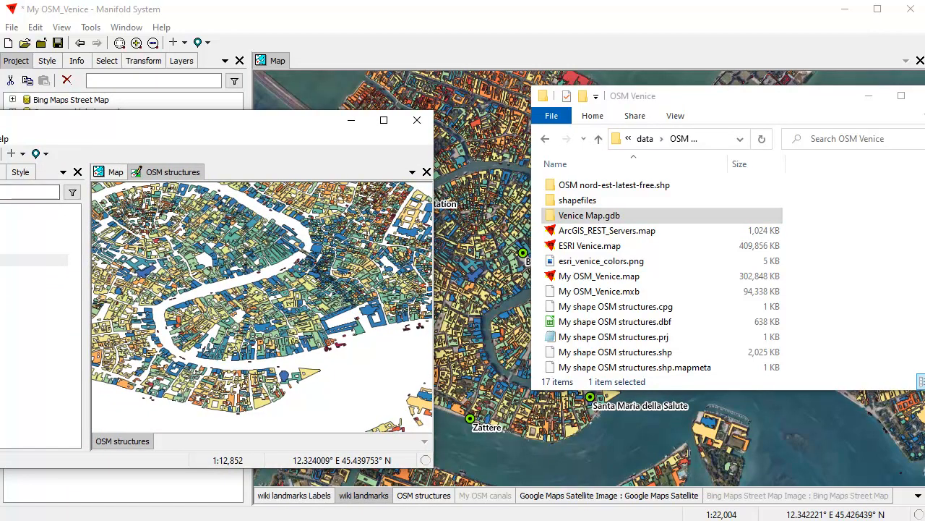
key(alt+F4)
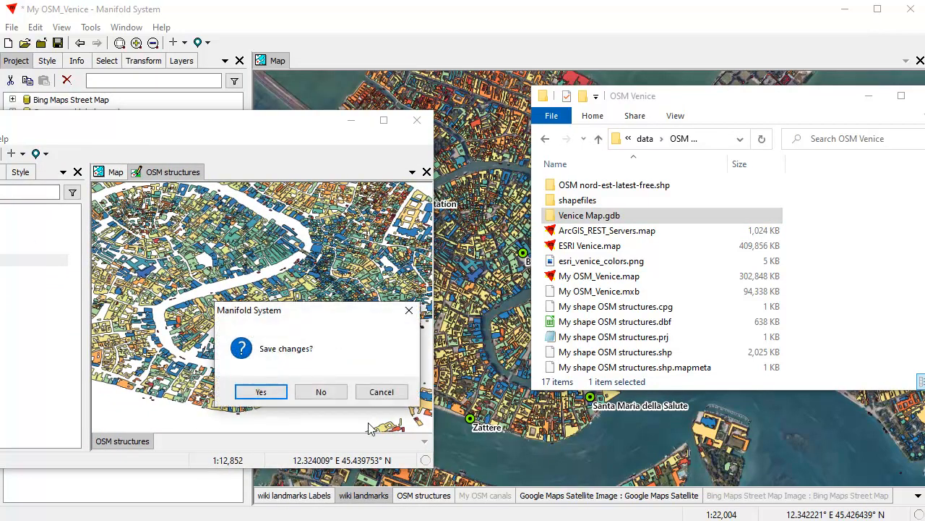
click(332, 392)
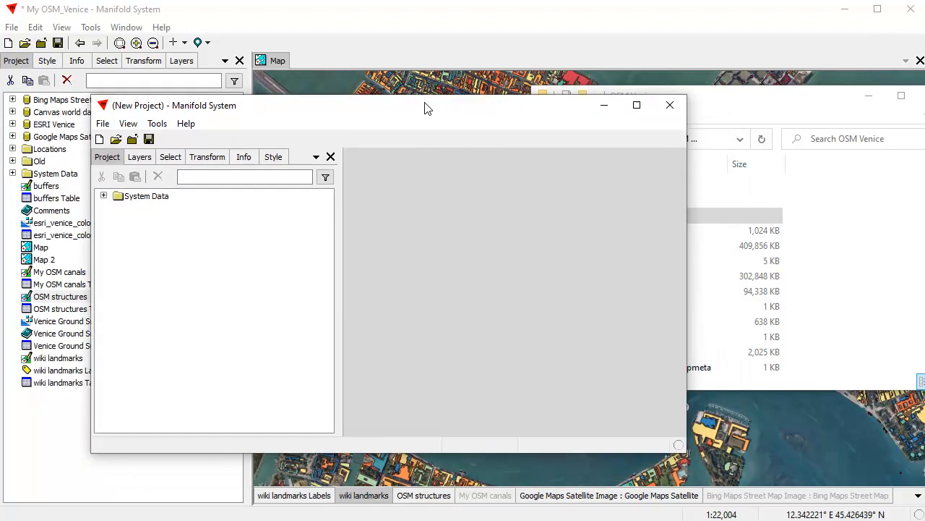
Step: Rename My OSM_Venice.mxb to My archival OSM_Venice.mxb and drag it into the empty Manifold project
click(773, 109)
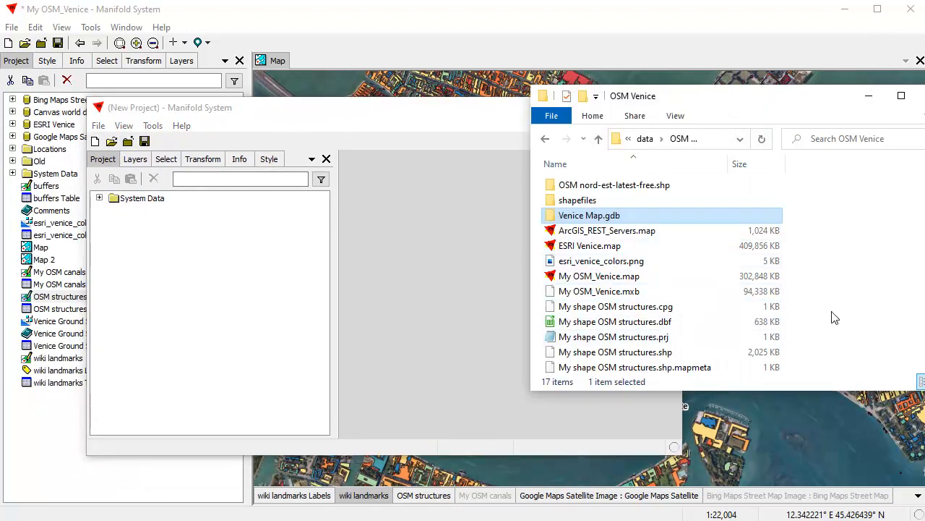
click(582, 295)
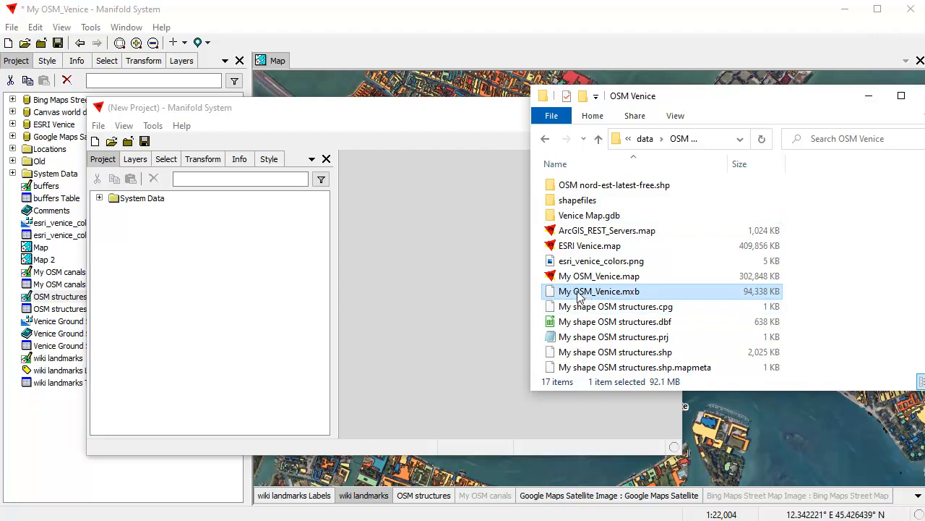
click(579, 293)
click(573, 292)
text(archival)
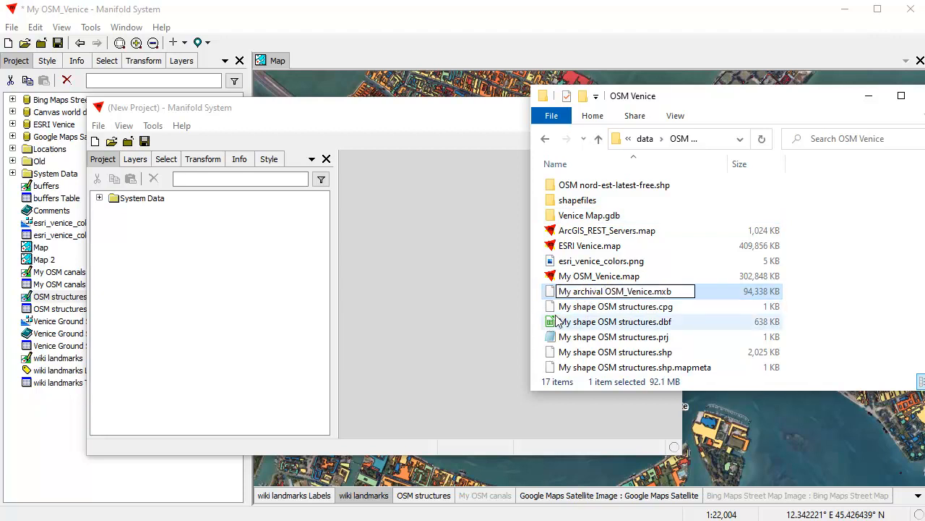
key(Return)
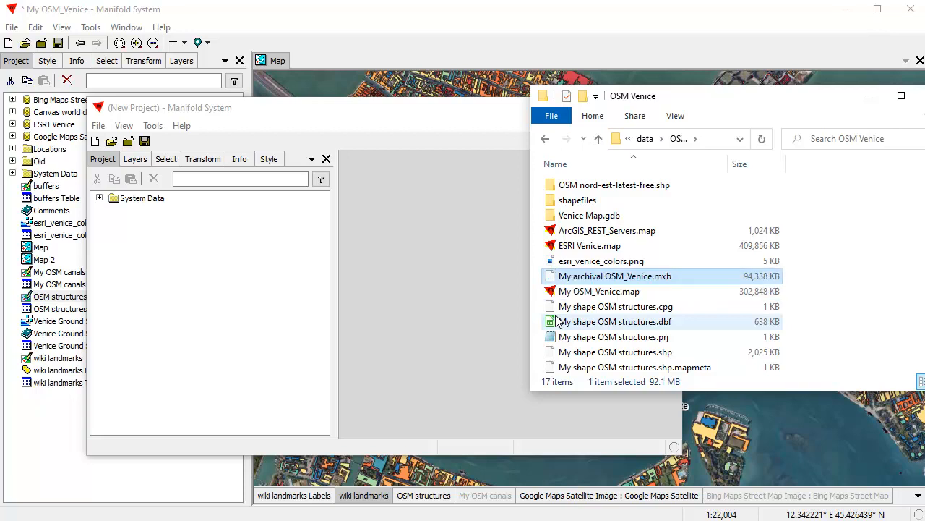
drag(648, 280, 201, 313)
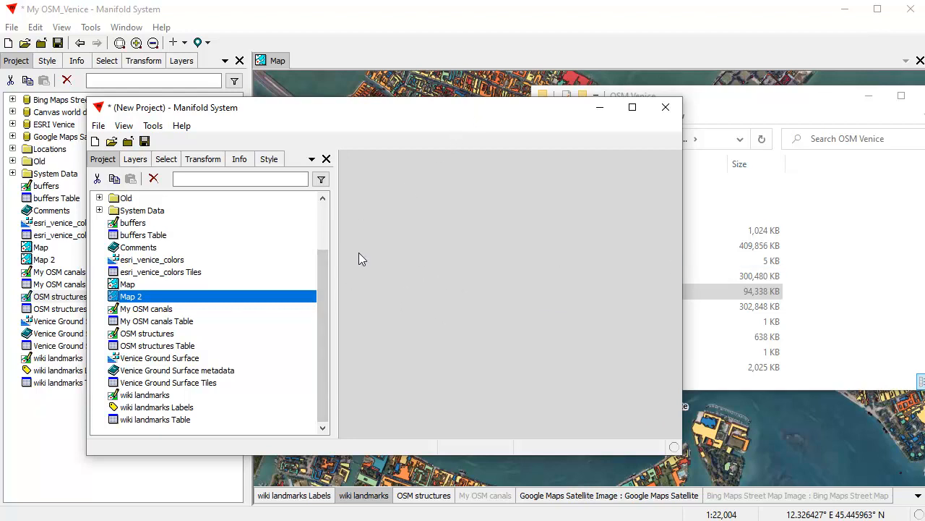
Step: Reposition and enlarge the second project window, then open its Map of Venice
drag(434, 117, 395, 81)
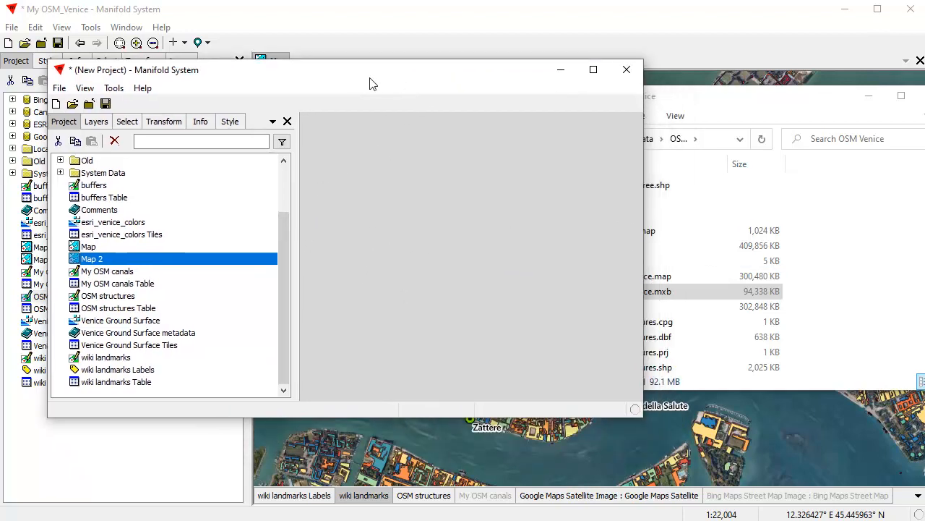
click(729, 112)
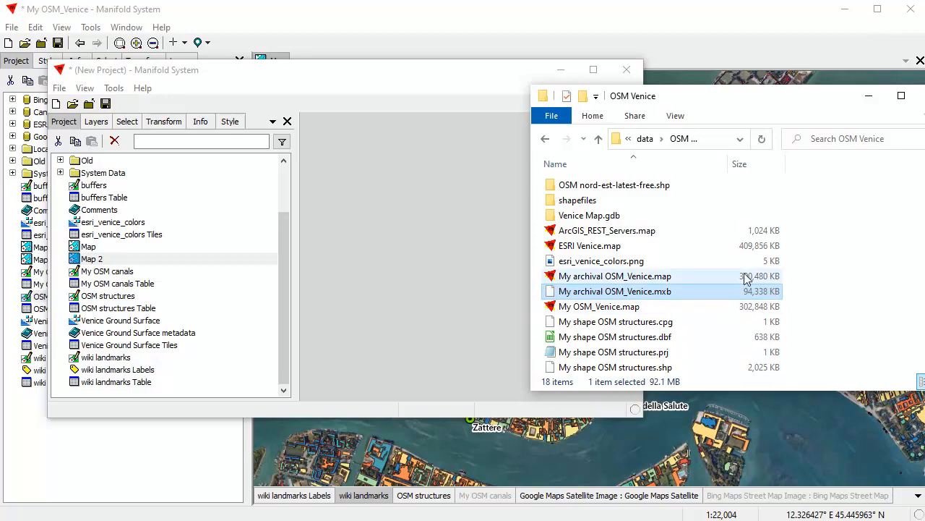
click(423, 77)
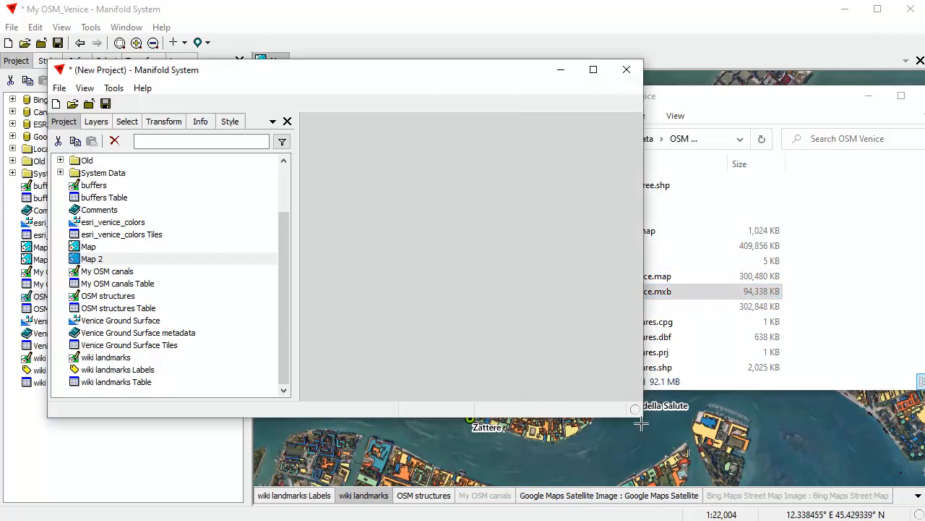
drag(641, 423, 788, 466)
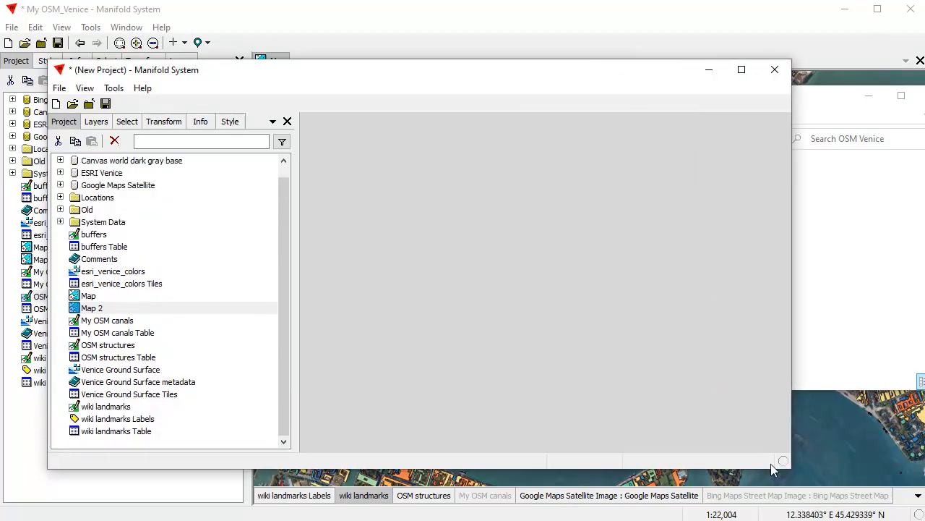
double_click(92, 297)
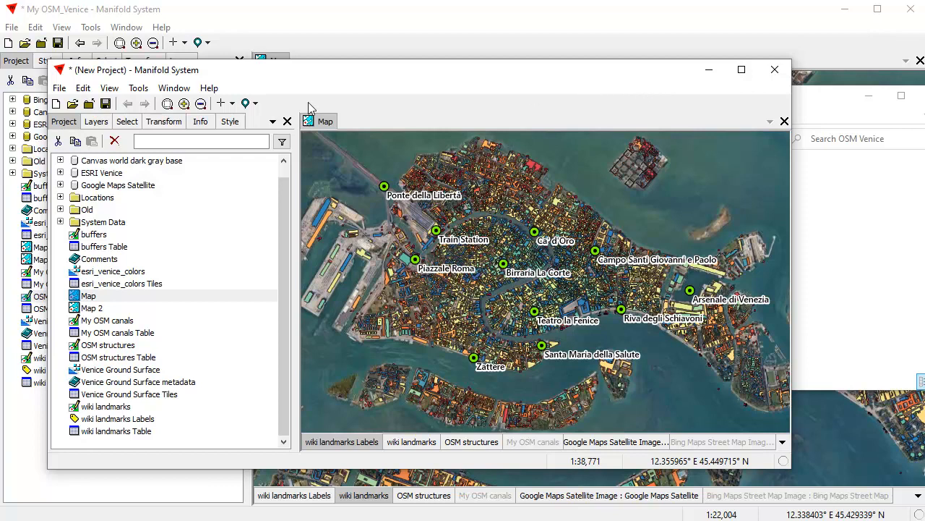
Step: Start an empty new project in the second window, discarding its unsaved changes
click(59, 87)
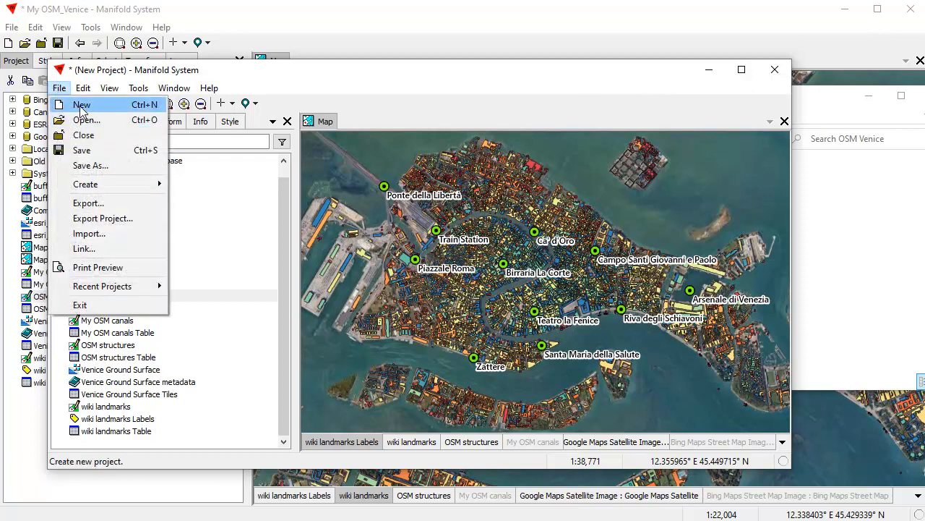
click(82, 101)
click(321, 391)
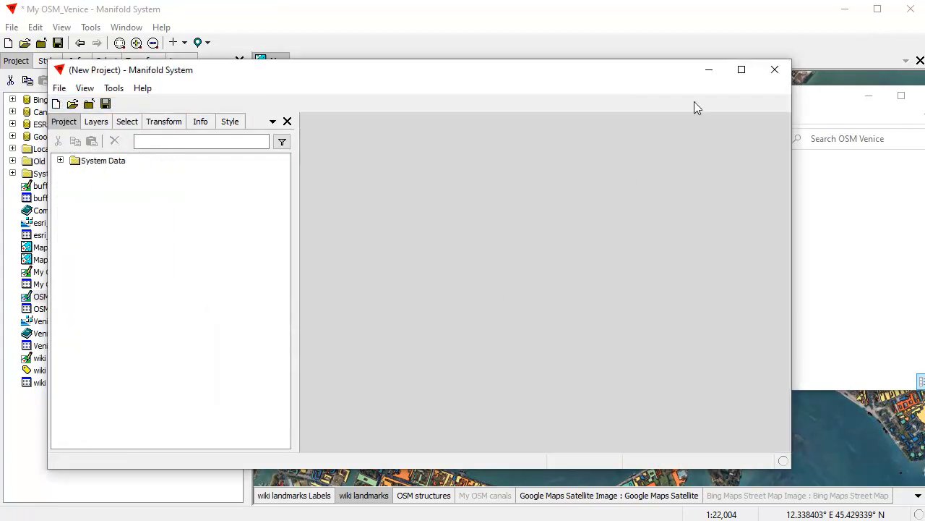
Step: Move the second window aside, return to My_OSM_Venice, and make OSM structures the active layer
drag(611, 74, 626, 93)
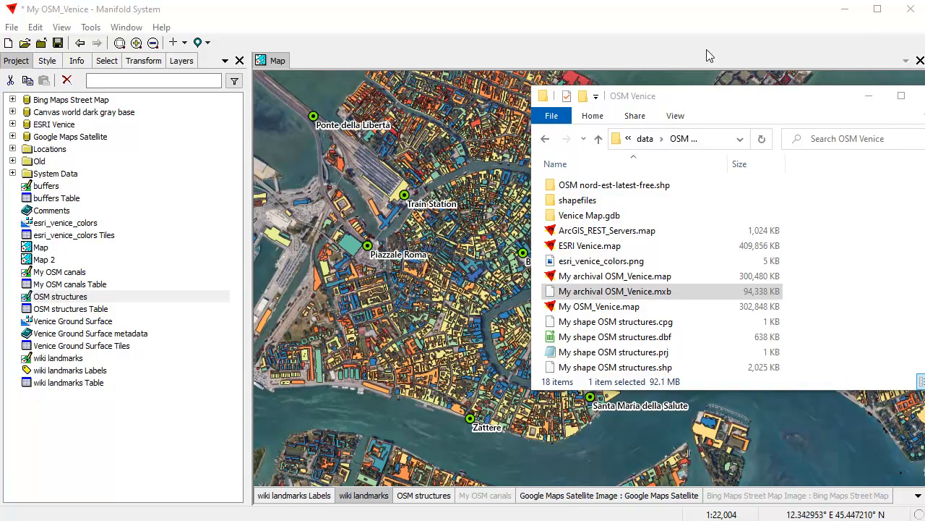
click(709, 20)
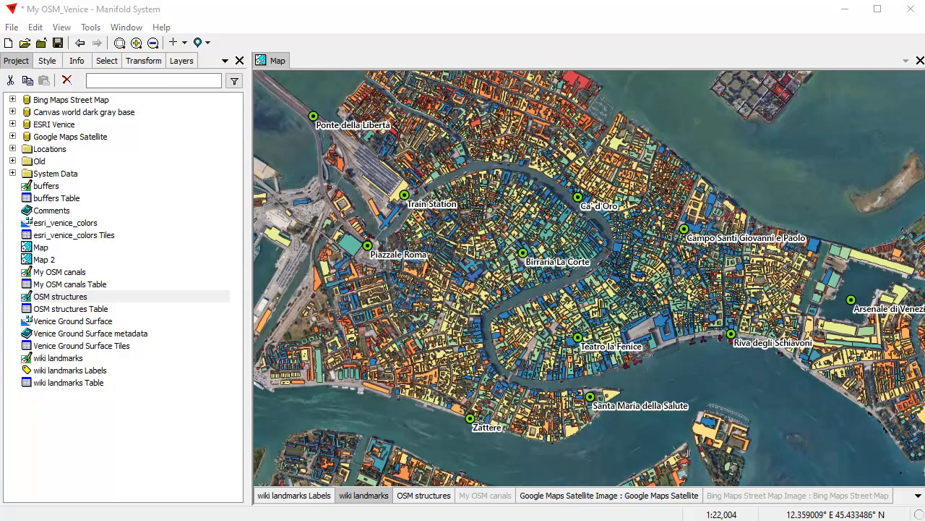
click(755, 21)
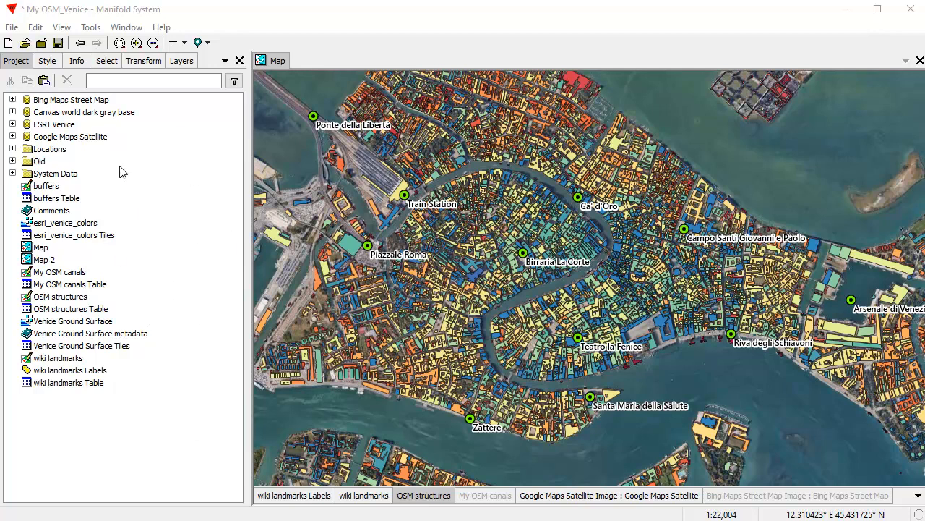
Step: Begin creating a new data source from File > Create > New Data Source
right_click(174, 248)
mouse_move(239, 361)
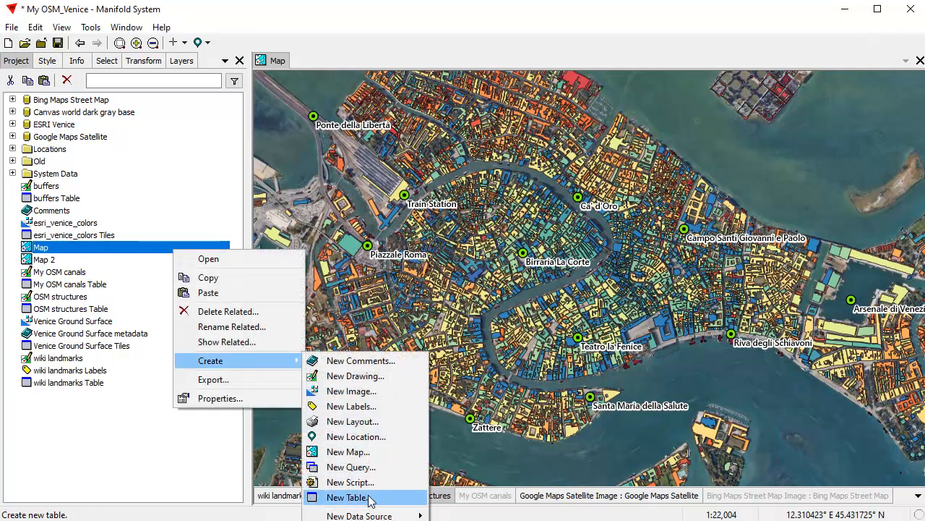
click(13, 29)
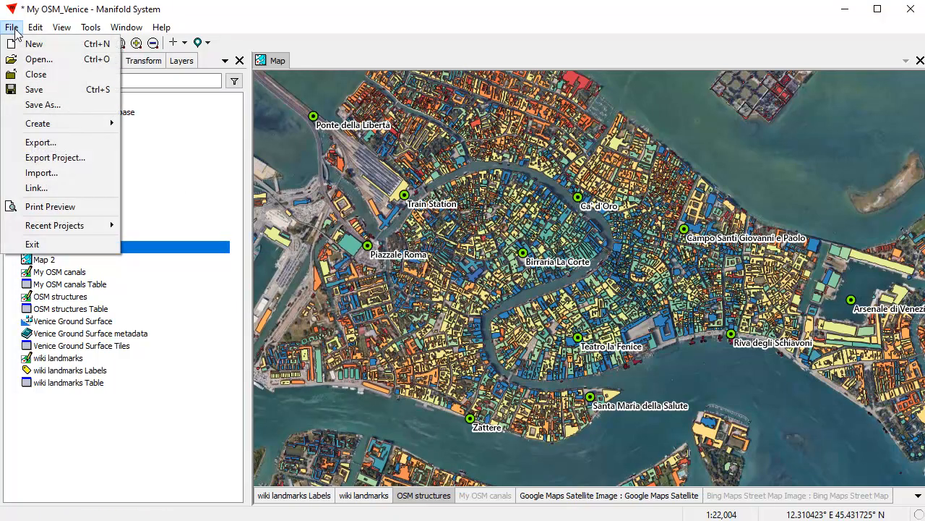
mouse_move(38, 127)
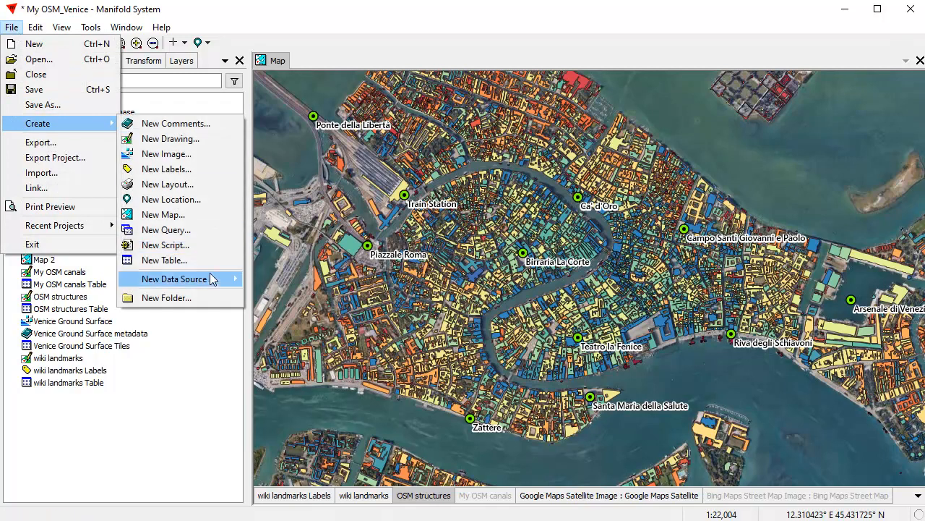
mouse_move(210, 280)
click(278, 355)
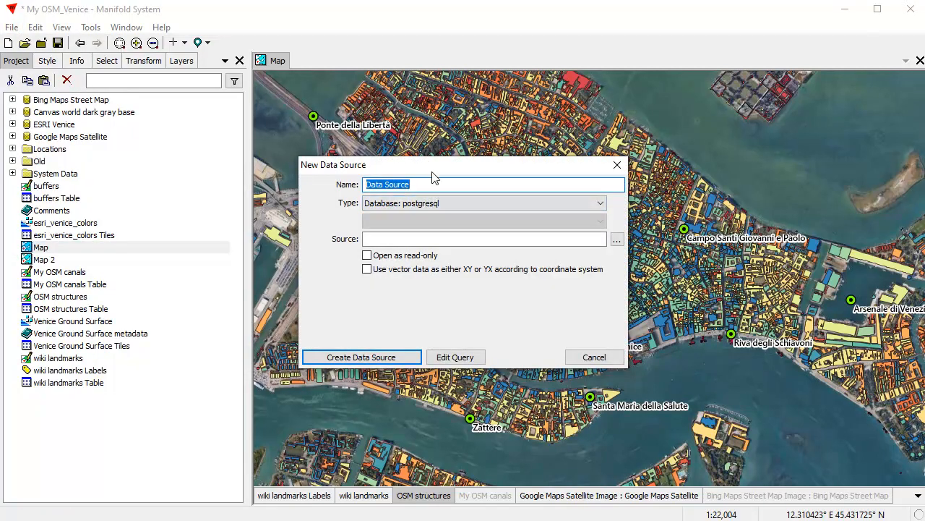
Step: Name the data source PostgreSQL with type Database: postgresql and open its Source login settings
text(PostgreSQL)
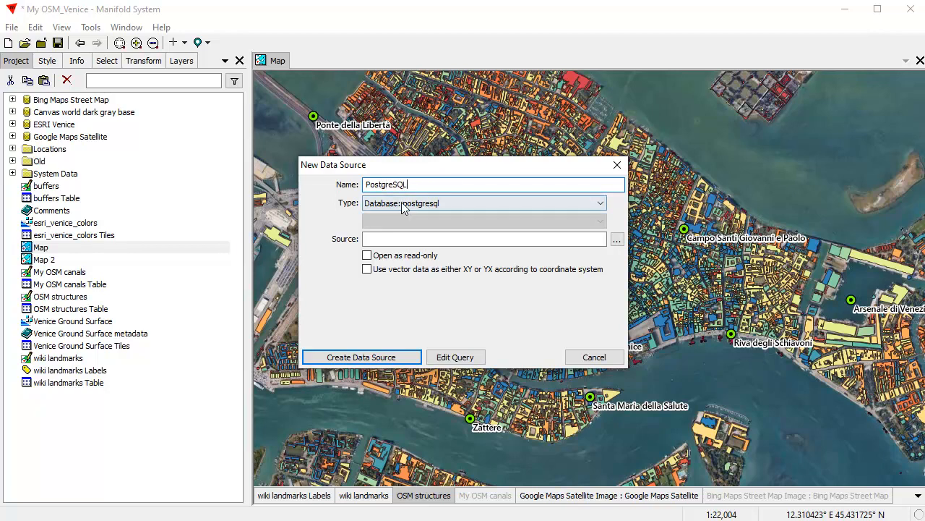
click(605, 204)
drag(595, 285, 578, 240)
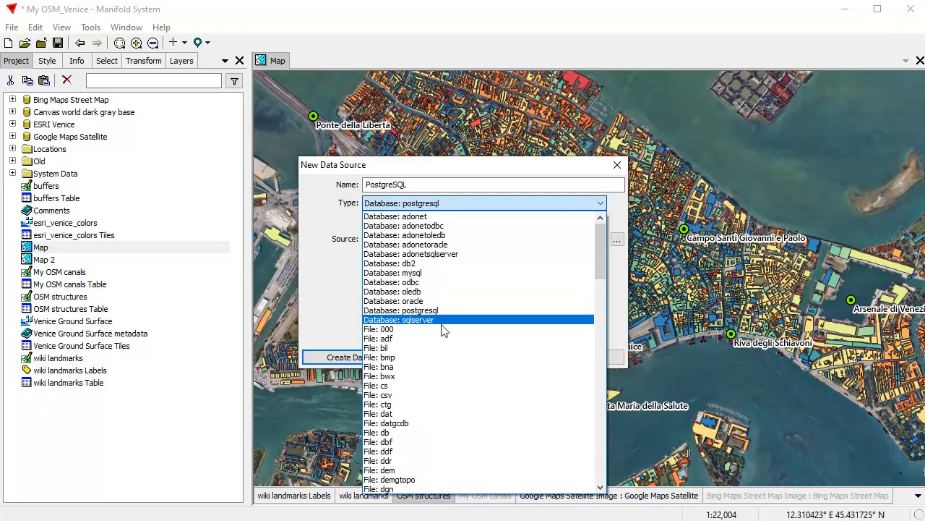
click(481, 310)
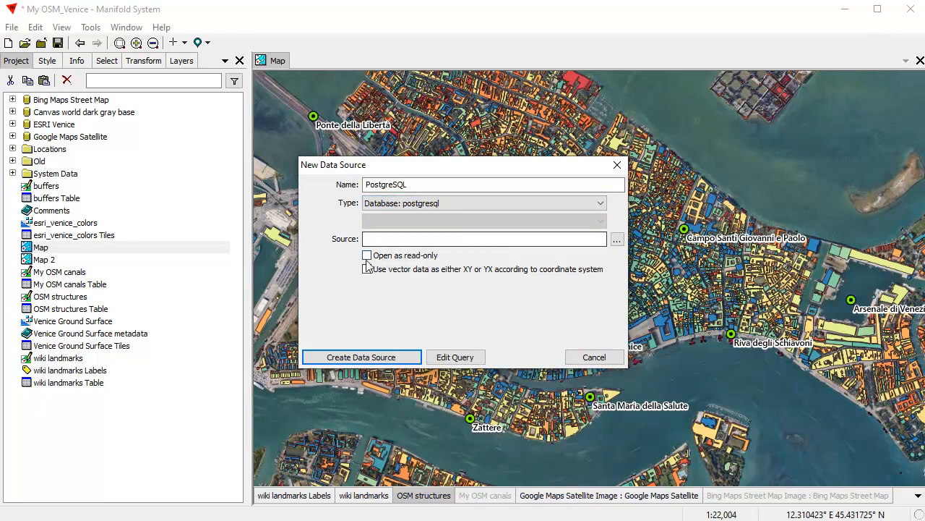
click(510, 239)
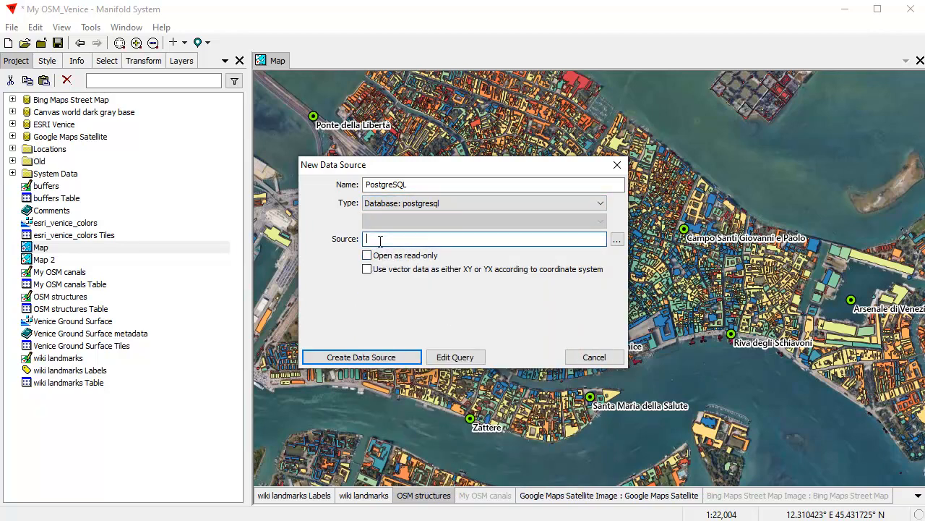
click(617, 240)
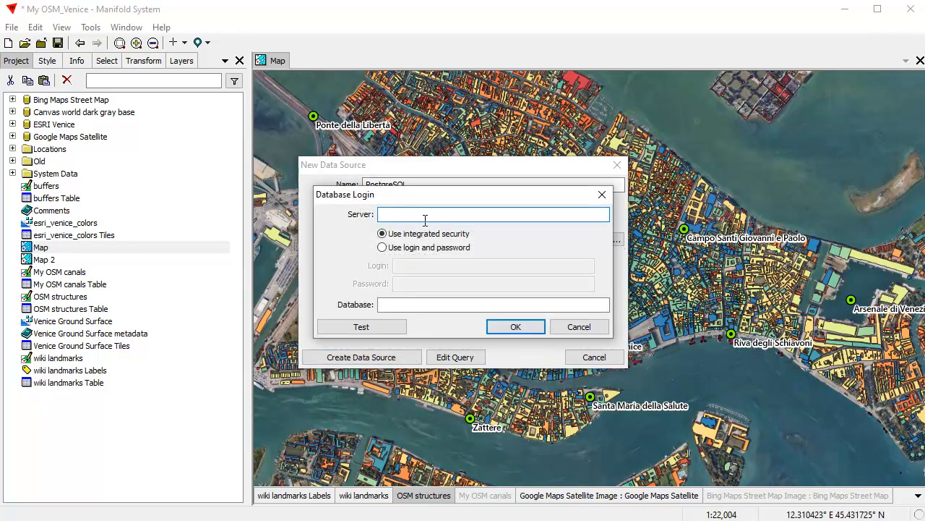
Step: Connect to server 192.168.2.15 and database gisdb, entering the account's login and password
text(192.168.2.15)
click(382, 248)
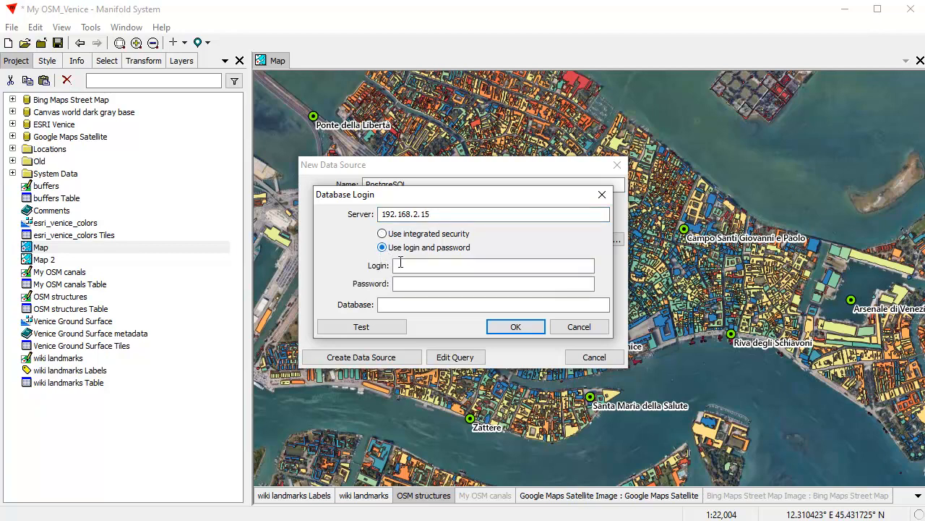
click(425, 267)
text(admin)
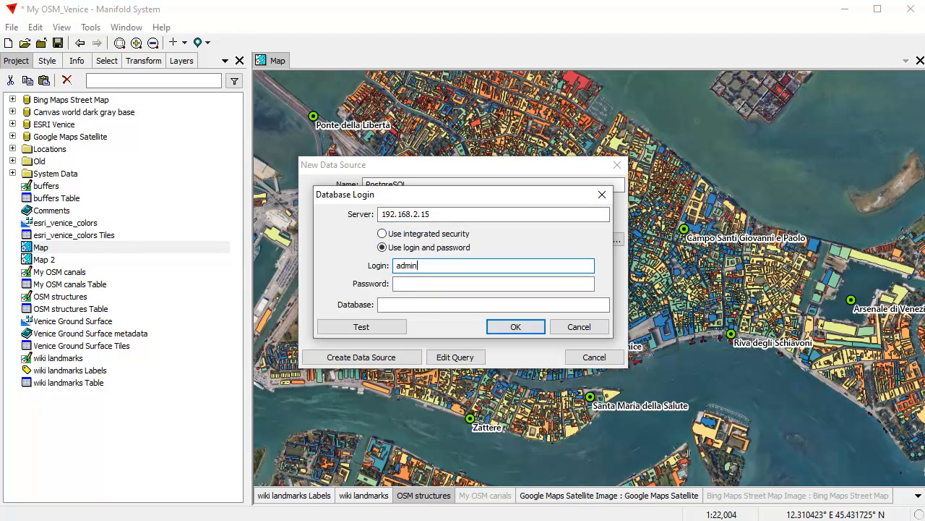
click(414, 284)
text(12345)
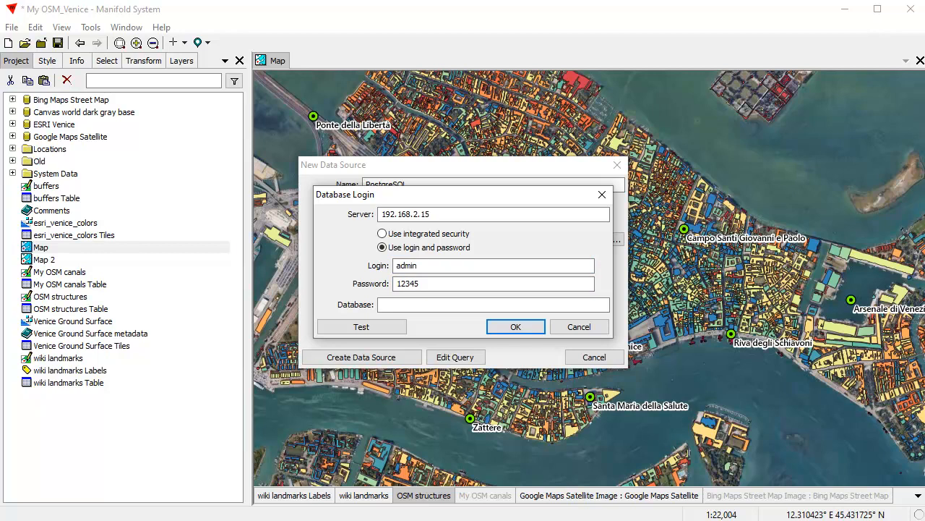
click(412, 305)
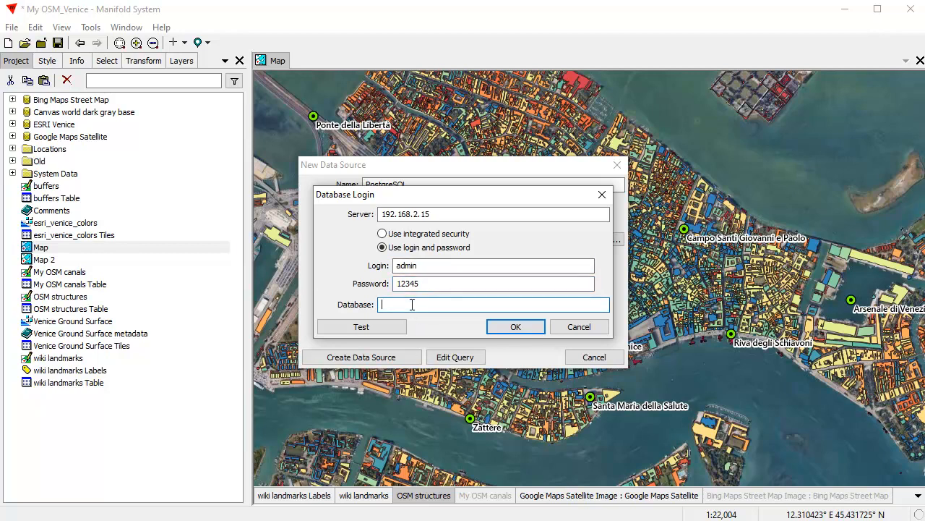
text(gisdb)
click(527, 326)
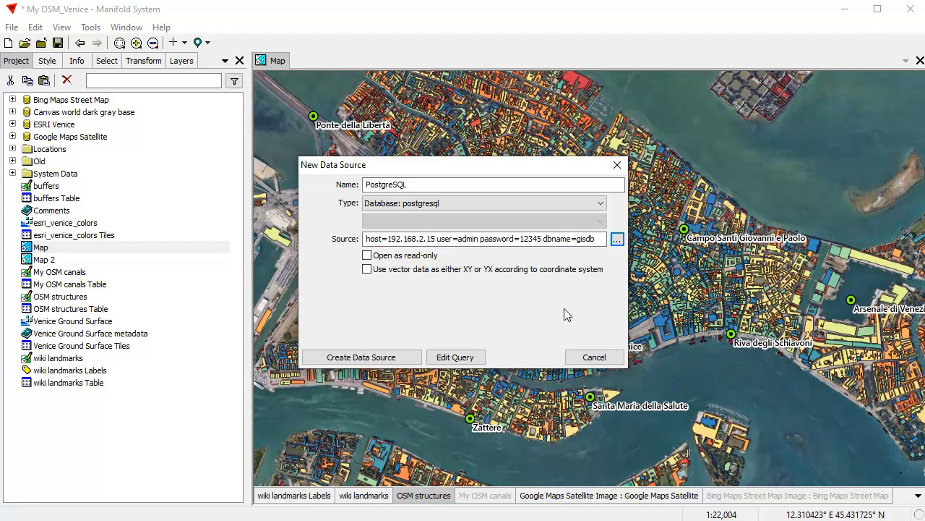
Step: Reposition the New Data Source dialog toward the upper left of the screen
drag(518, 165, 368, 144)
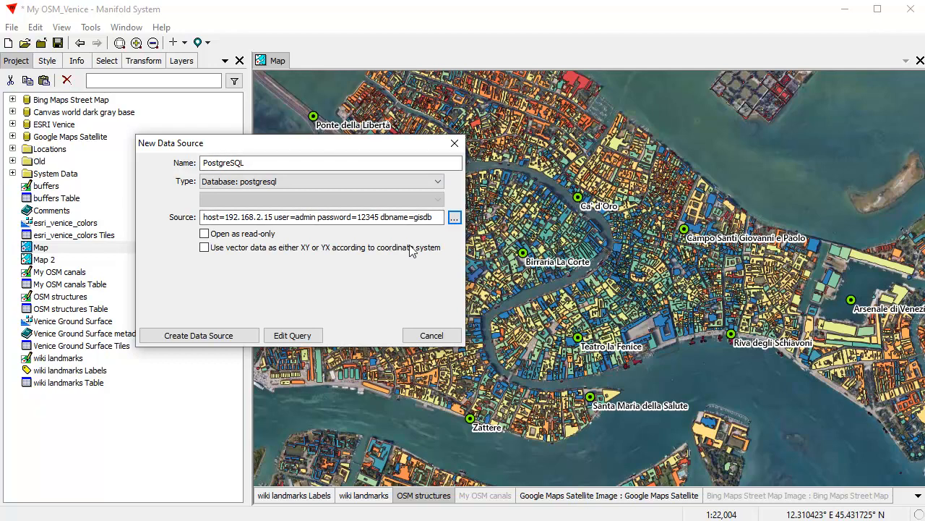
drag(397, 149, 364, 159)
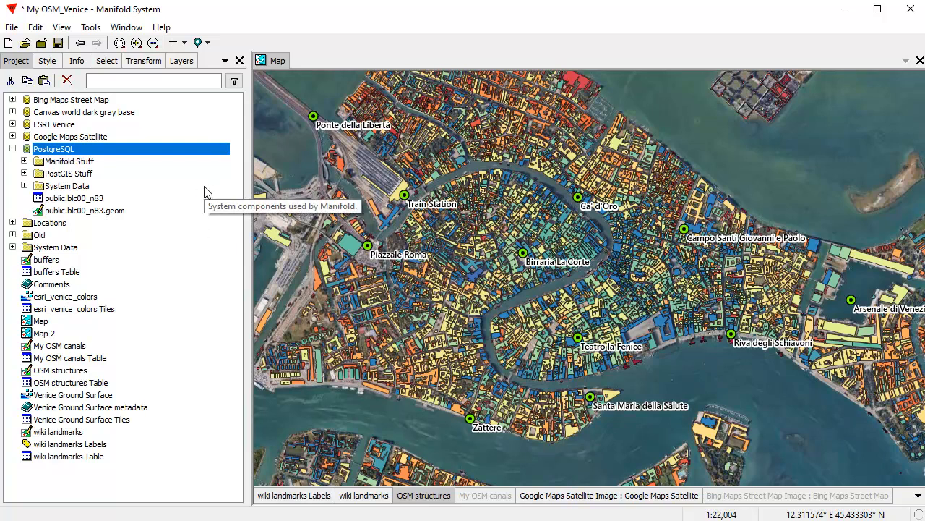
Step: Select the OSM structures drawing and its table in the Project pane
click(23, 161)
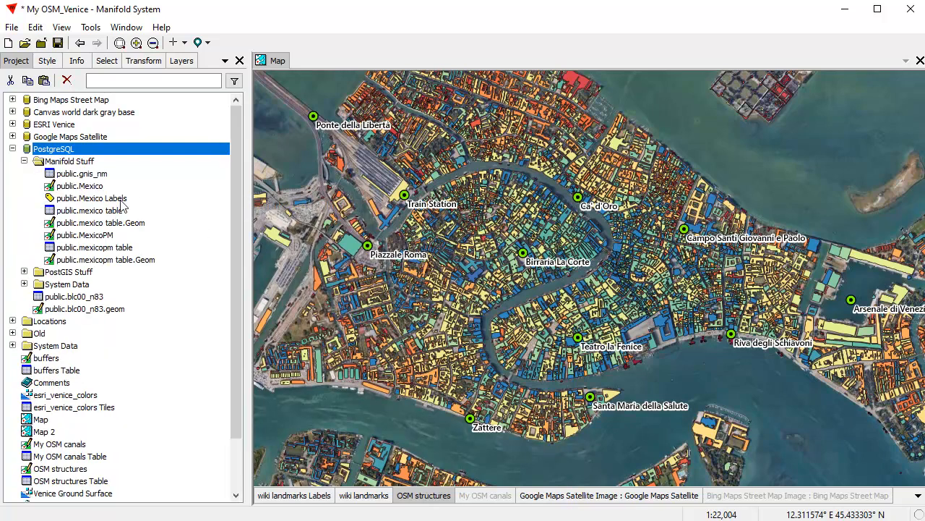
click(24, 162)
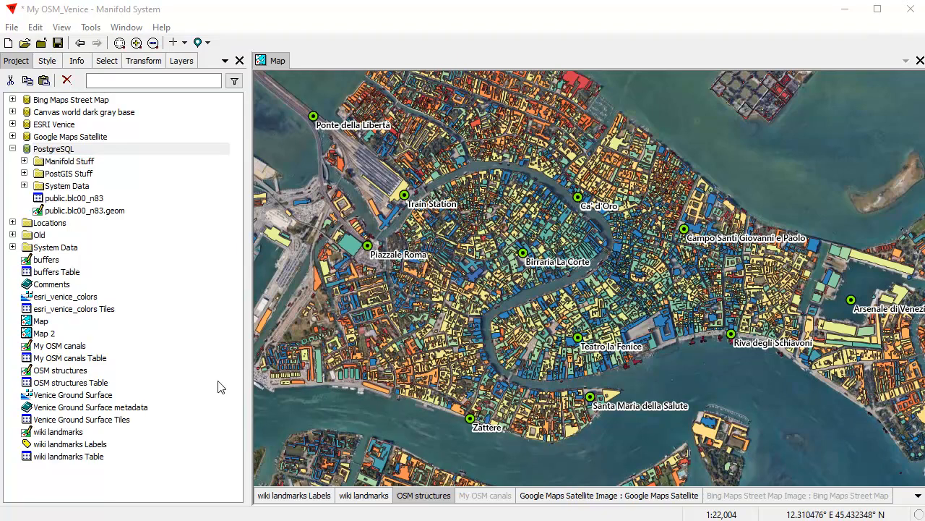
click(65, 373)
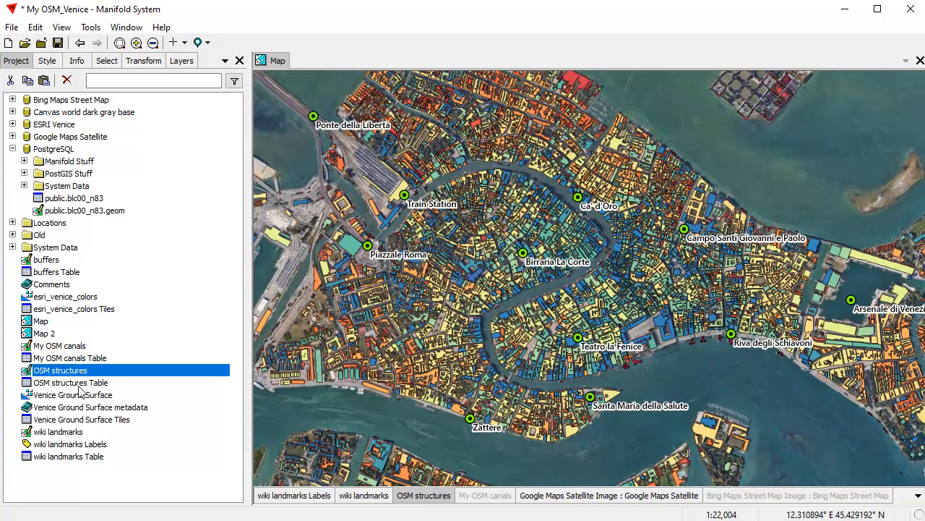
ctrl+click(78, 384)
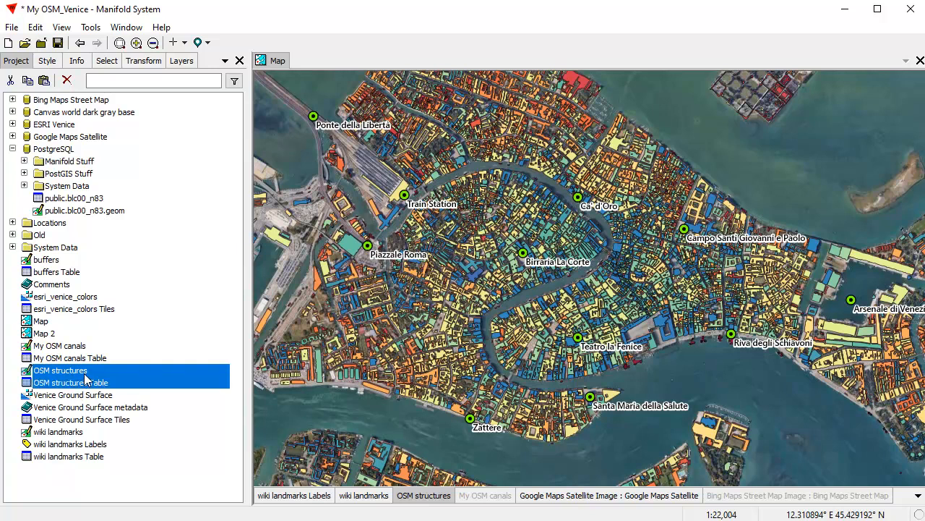
Step: Paste the selected OSM structures items into the PostgreSQL Manifold Stuff folder
click(24, 162)
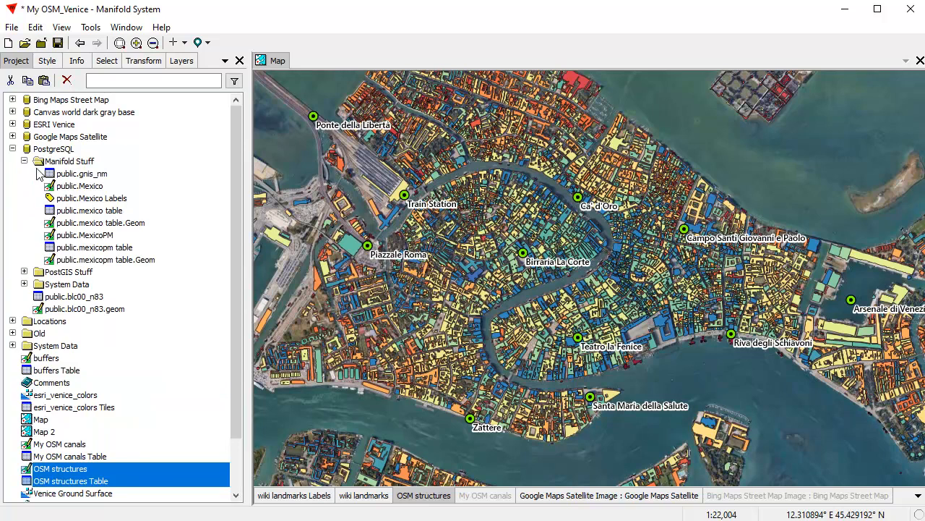
right_click(128, 481)
key(Escape)
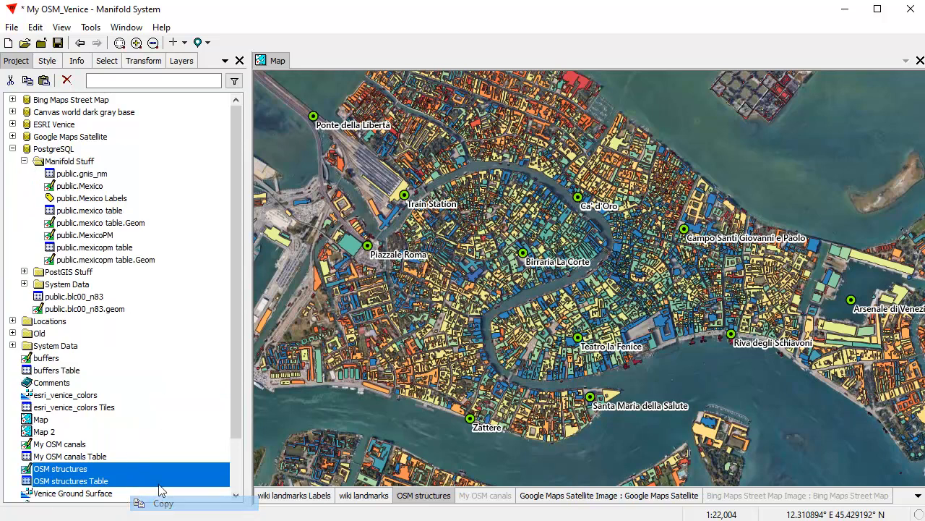
right_click(82, 164)
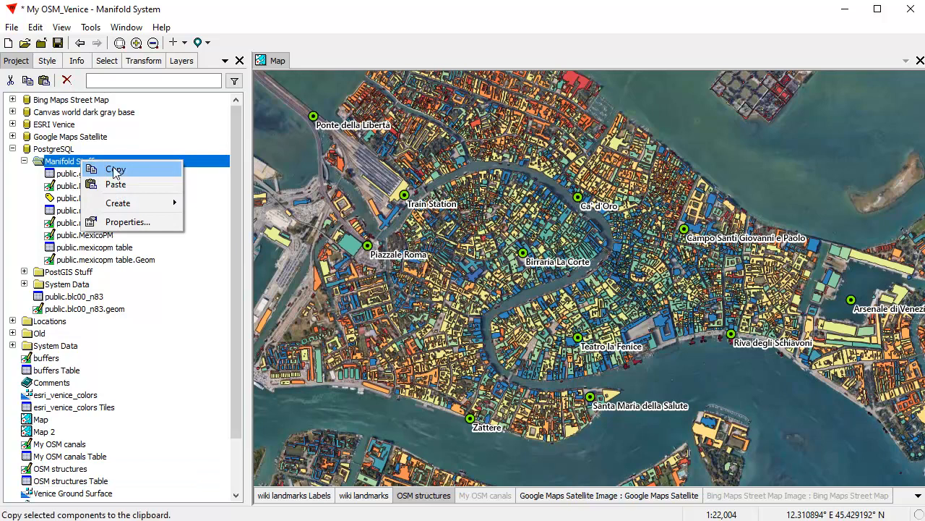
click(120, 185)
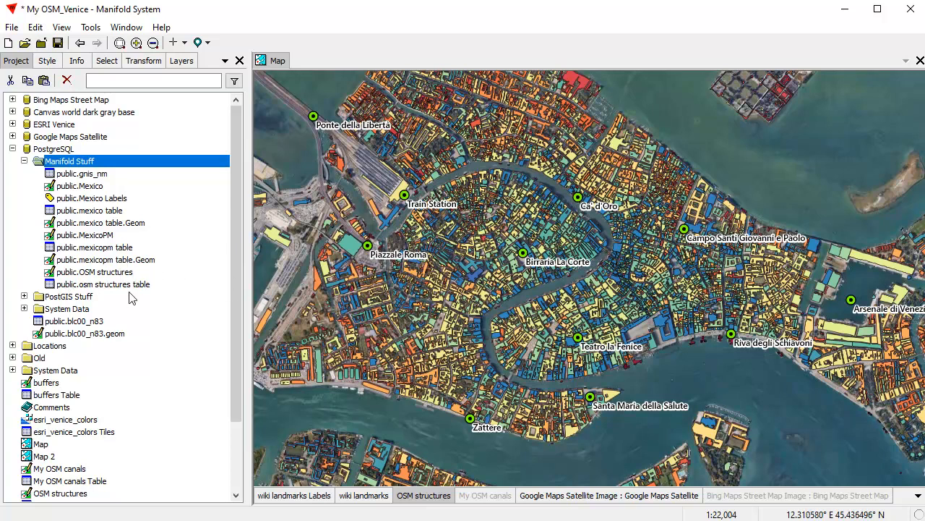
click(116, 270)
double_click(115, 272)
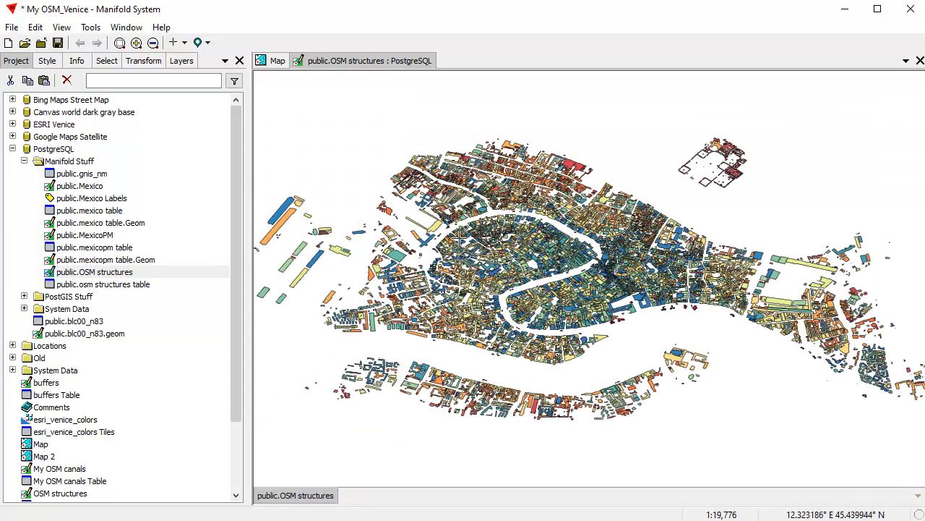
drag(493, 310, 658, 373)
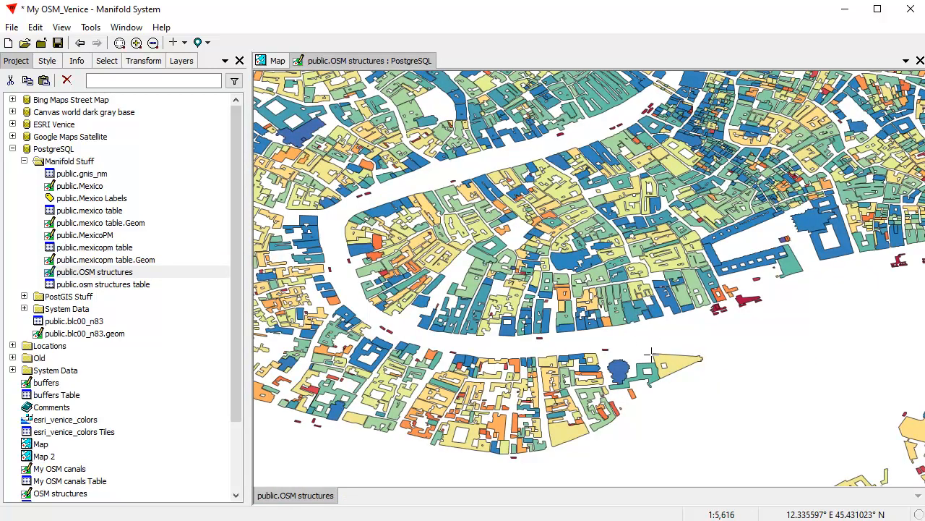
scroll(547, 232, down, 1)
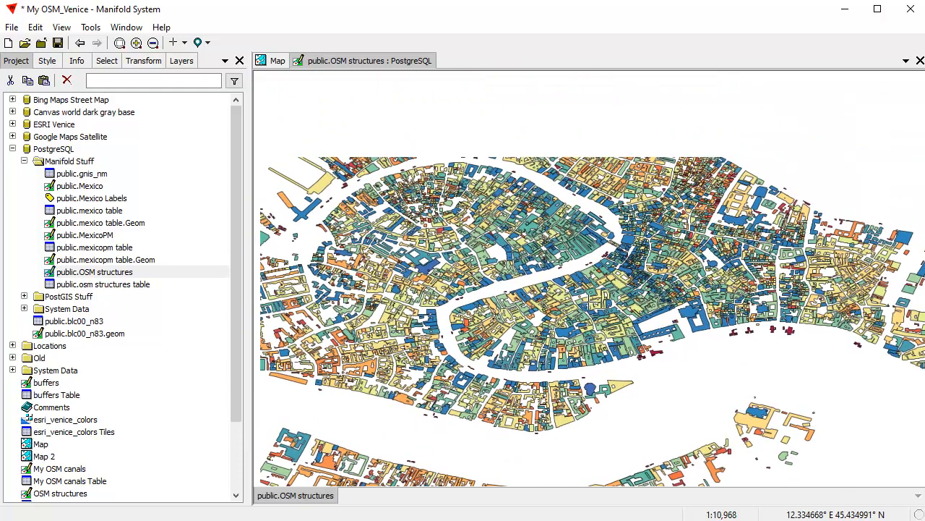
drag(438, 224, 676, 402)
scroll(665, 362, down, 2)
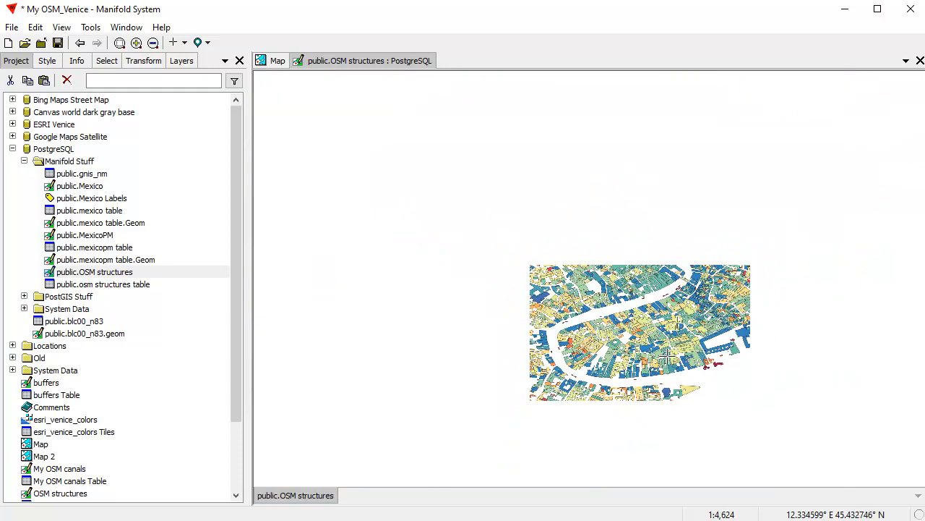
drag(666, 334, 615, 278)
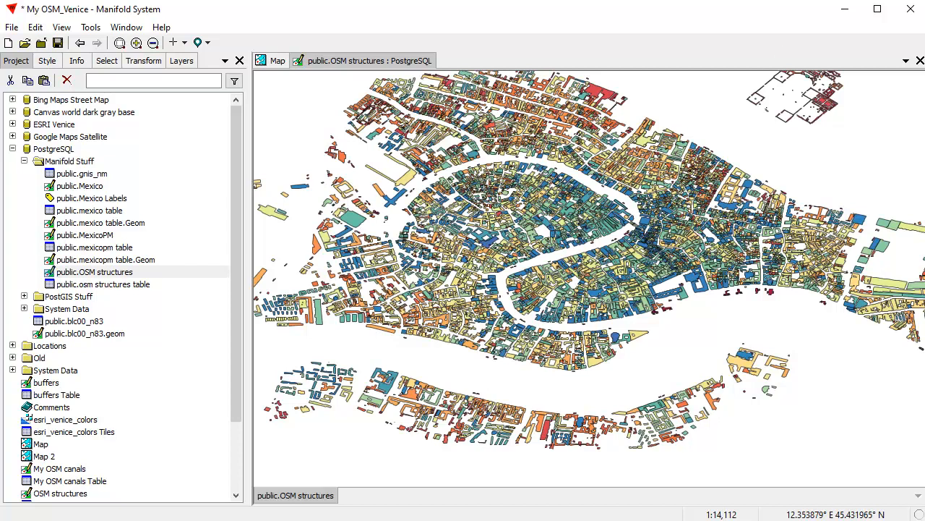
click(919, 61)
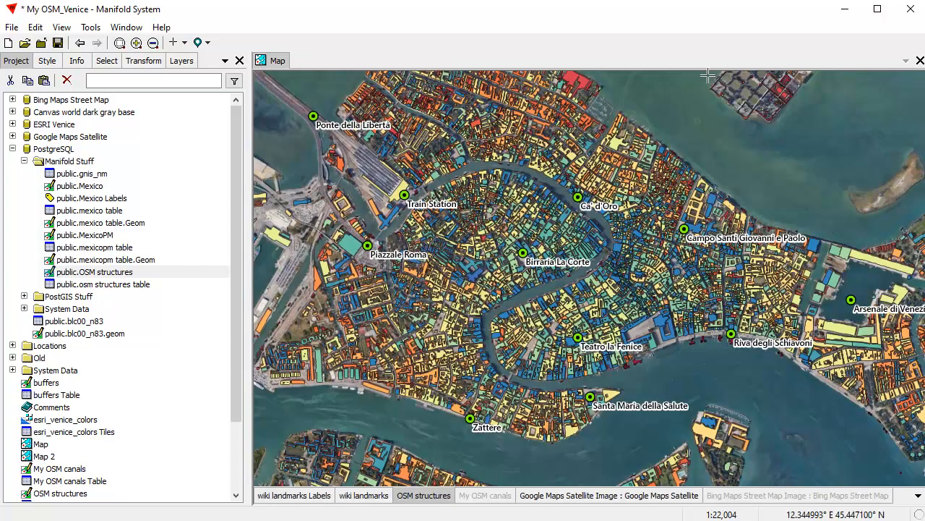
Step: Hide local OSM structures and add public.OSM structures from PostgreSQL to the Venice map
shift+click(425, 495)
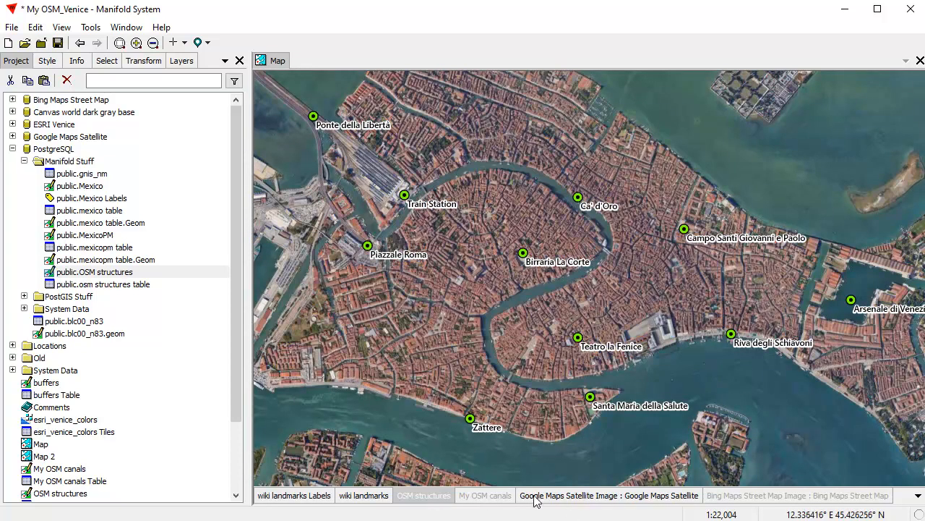
drag(116, 272, 480, 313)
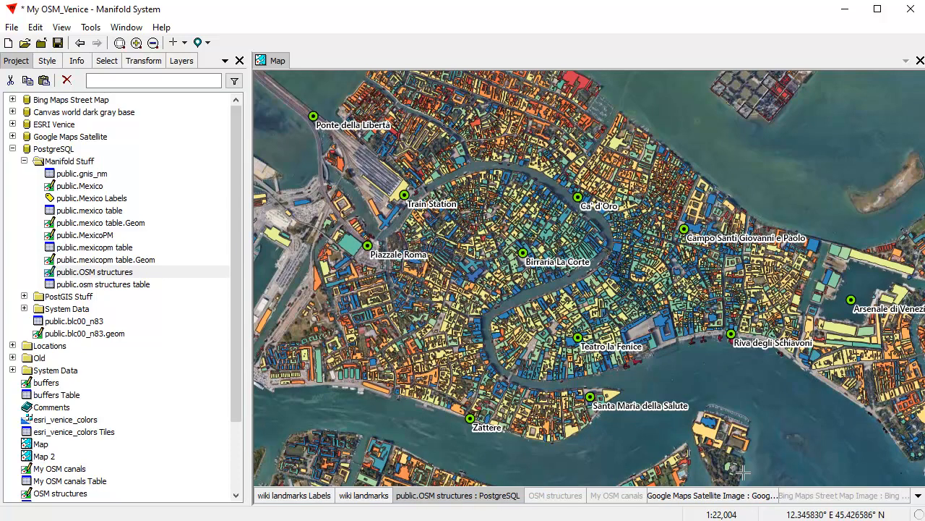
shift+click(490, 498)
shift+click(490, 497)
drag(239, 405, 232, 473)
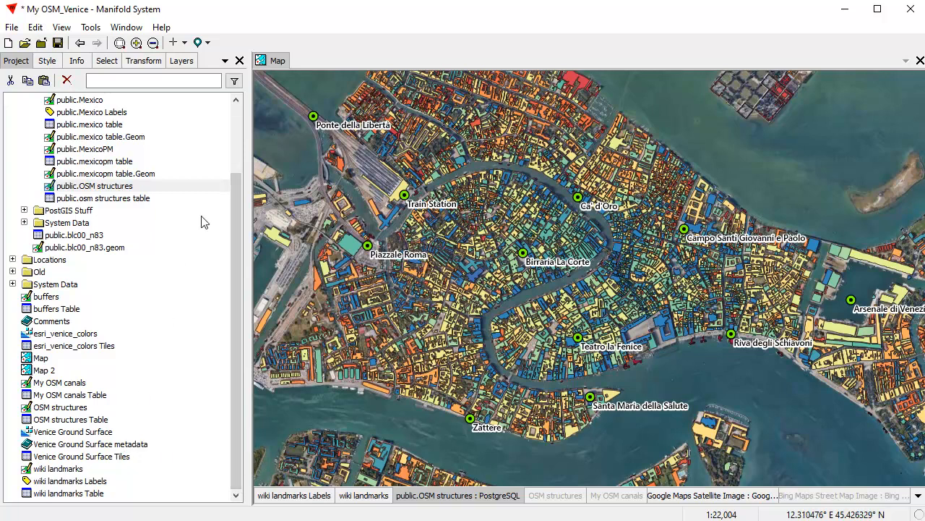
scroll(226, 289, up, 3)
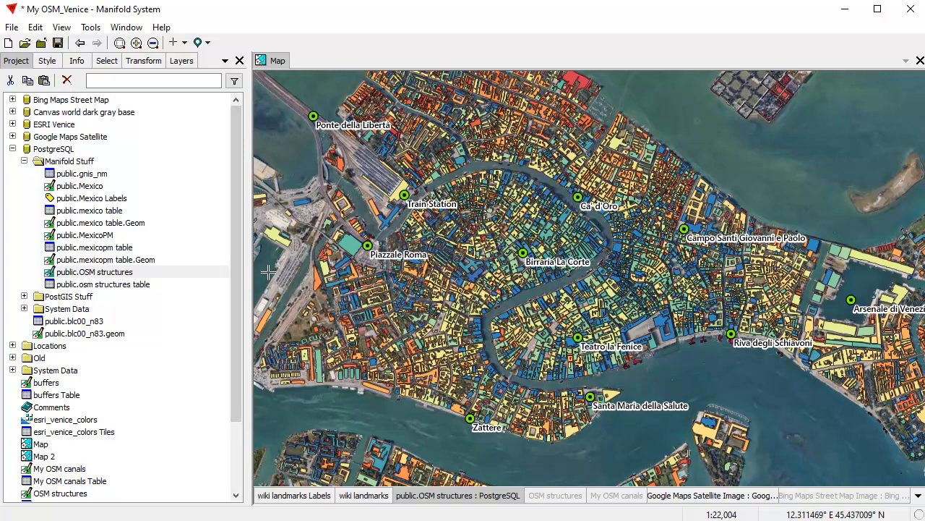
Step: Paste public.MexicoPM and public.mexicopm table from PostgreSQL into the local project
click(96, 236)
shift+click(107, 247)
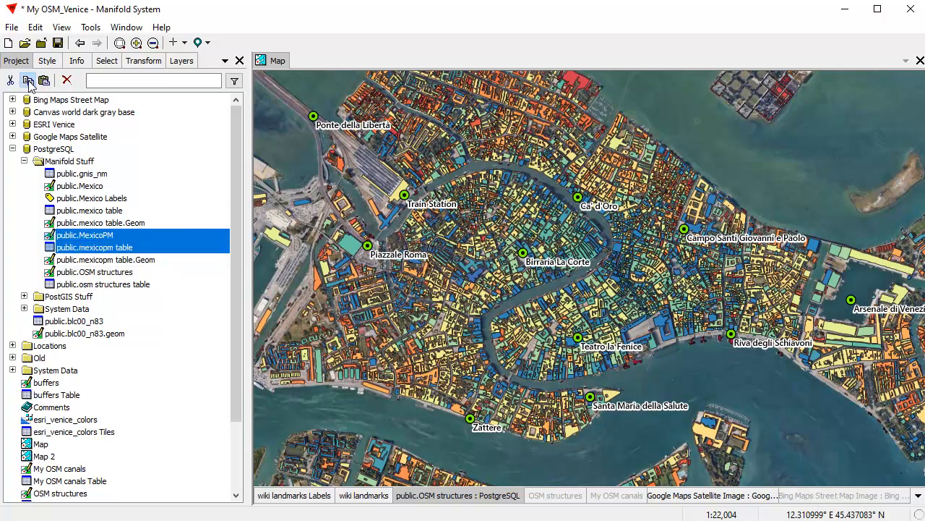
right_click(154, 448)
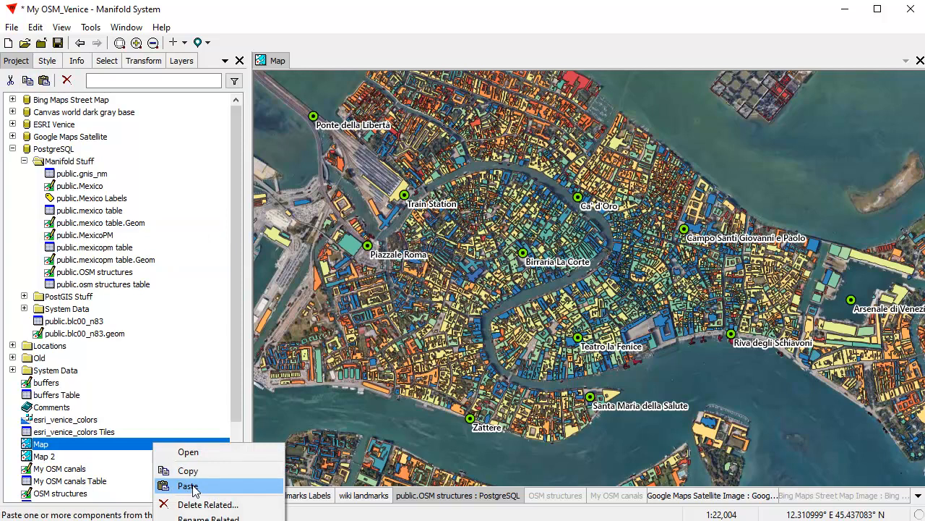
click(189, 487)
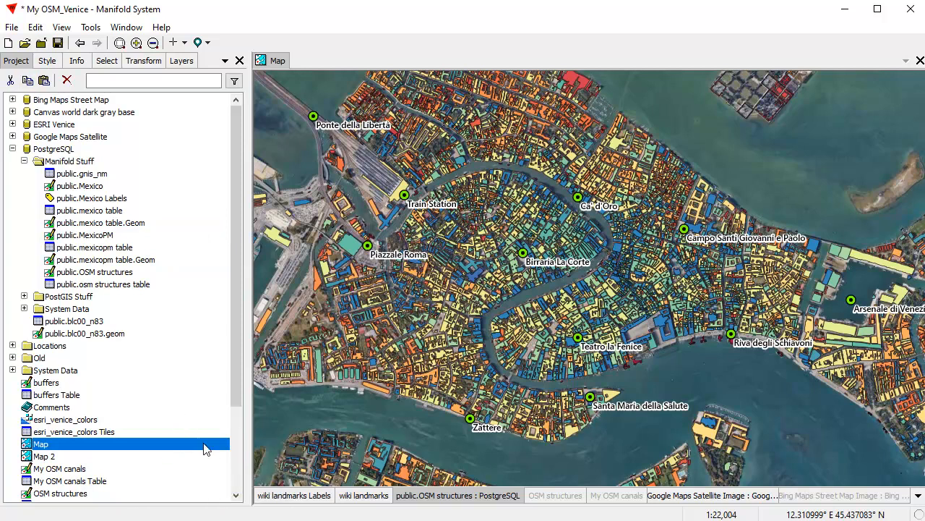
drag(233, 380, 234, 462)
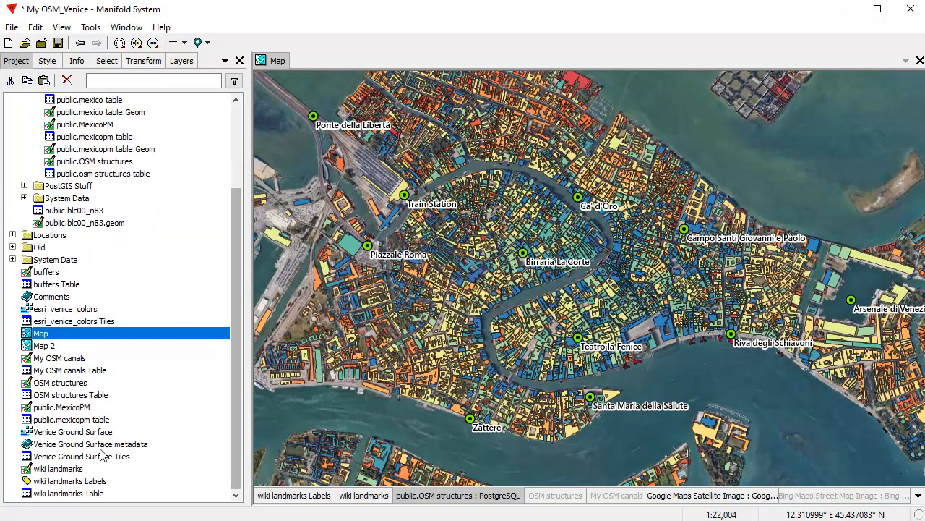
Step: Open the pasted MexicoPM drawing to inspect it, then close it
double_click(90, 409)
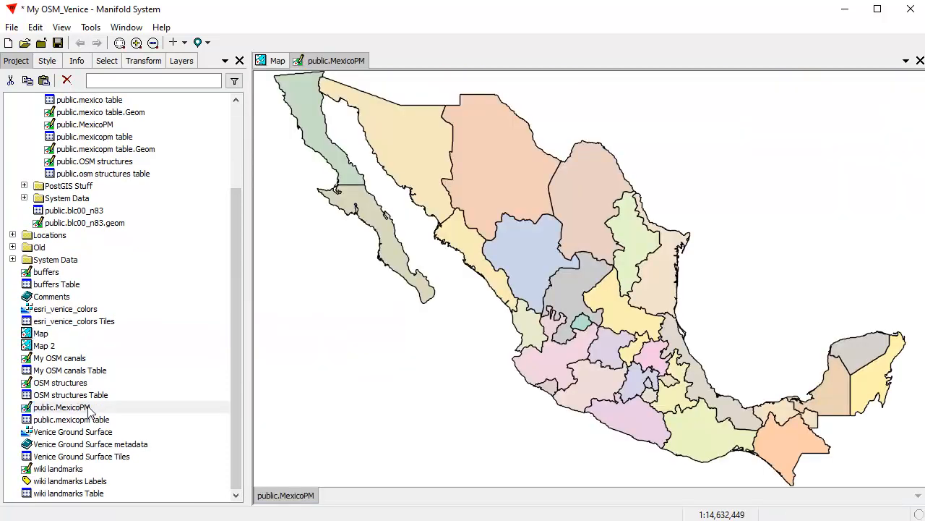
scroll(591, 282, down, 2)
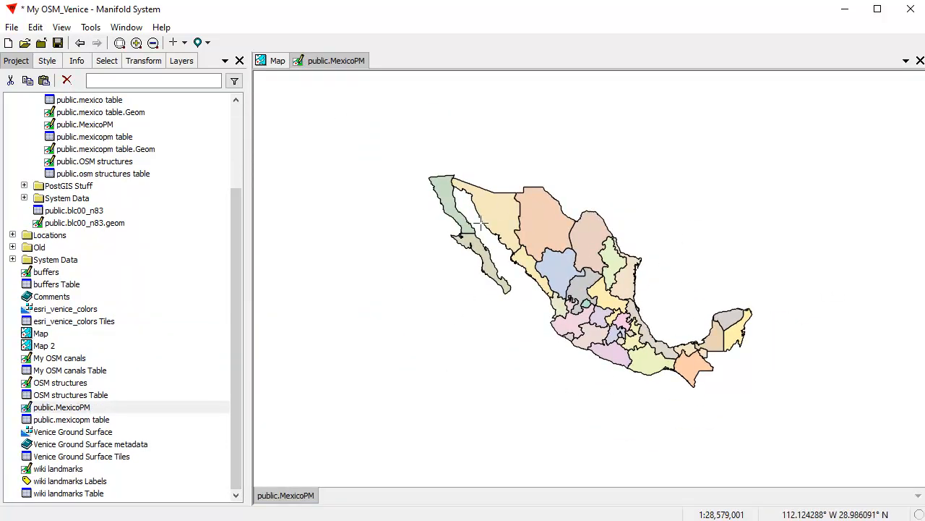
scroll(496, 256, up, 2)
click(920, 60)
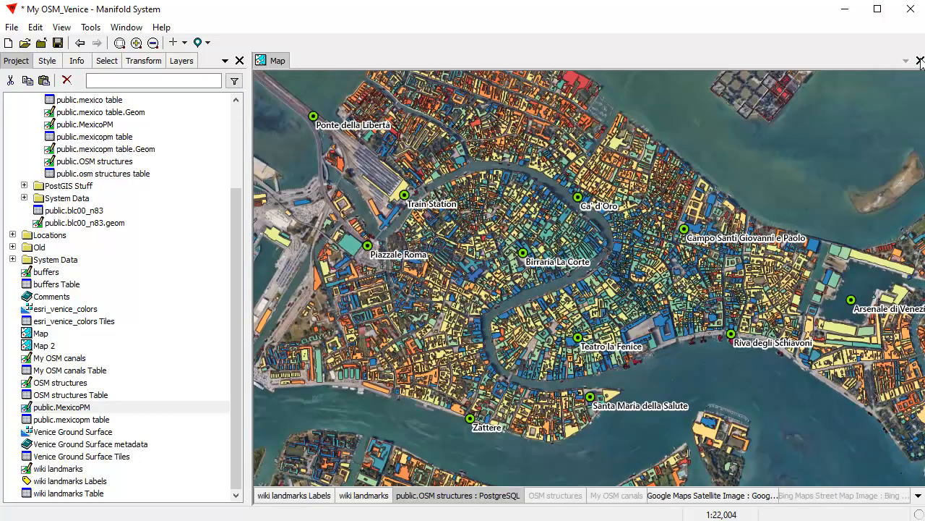
Step: Delete the pasted MexicoPM drawing and mexicopm table from the project
click(88, 408)
ctrl+click(101, 419)
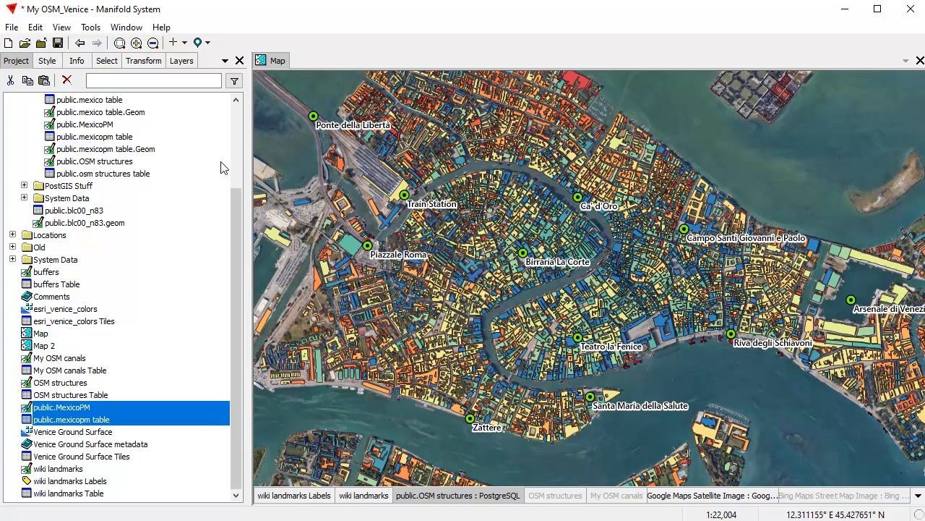
click(68, 81)
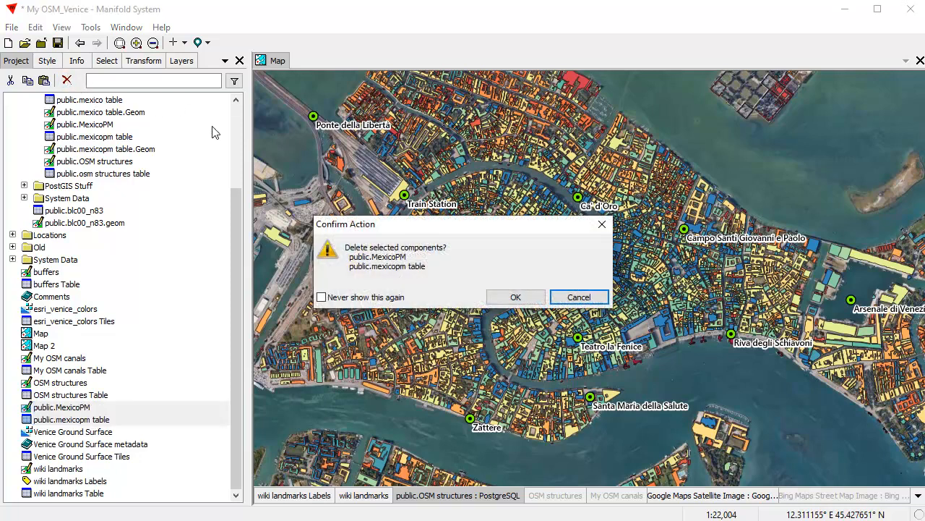
click(517, 296)
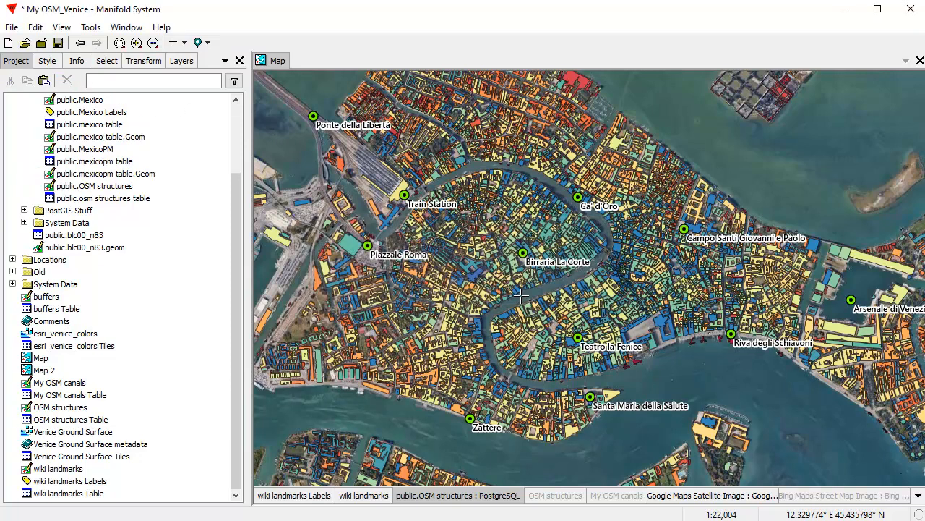
Step: Remove the public.OSM structures layer, re-enable local OSM structures, and collapse PostgreSQL
right_click(466, 498)
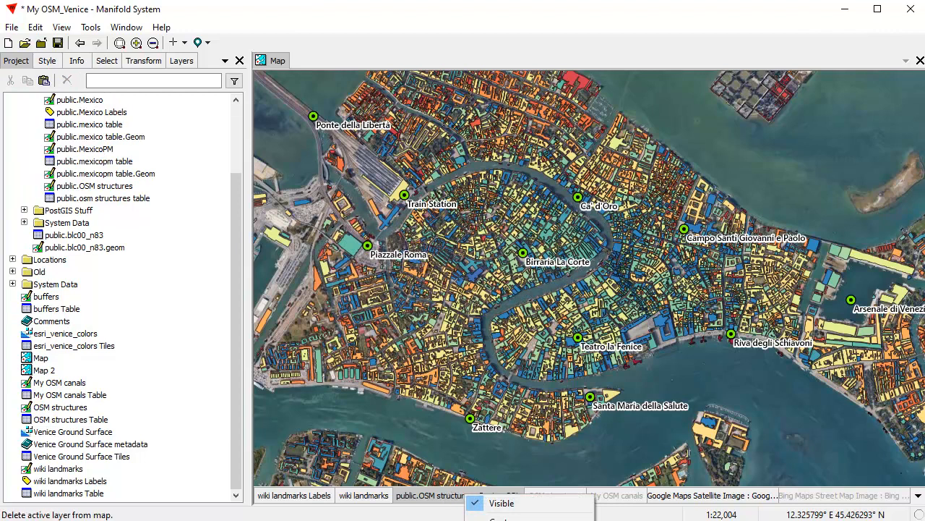
click(500, 520)
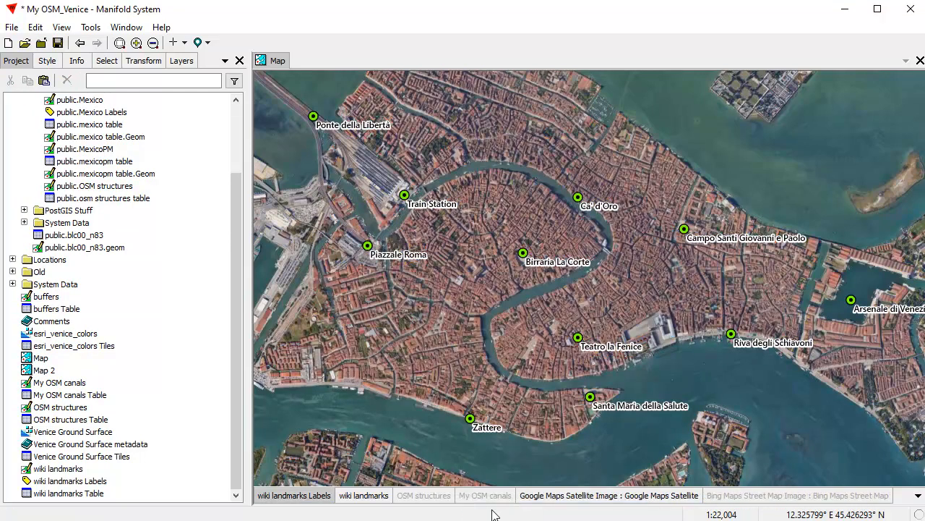
click(430, 498)
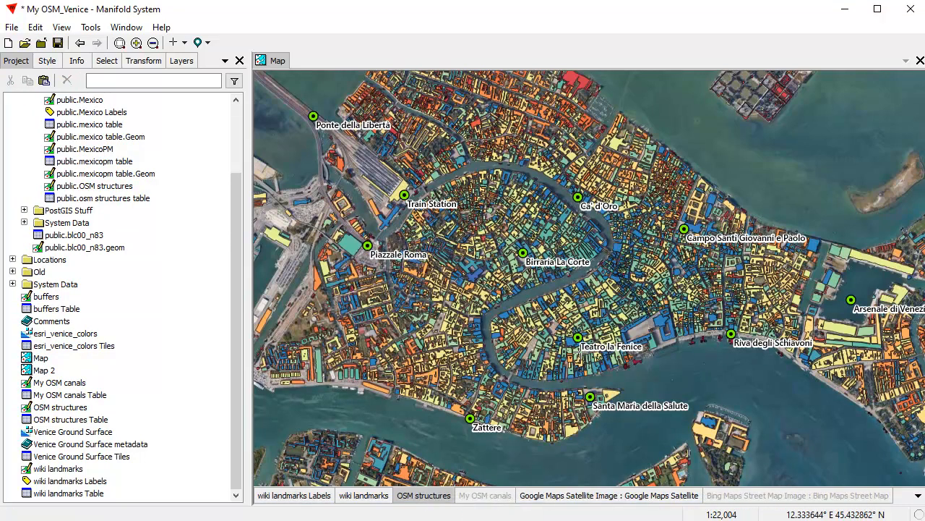
drag(238, 360, 265, 204)
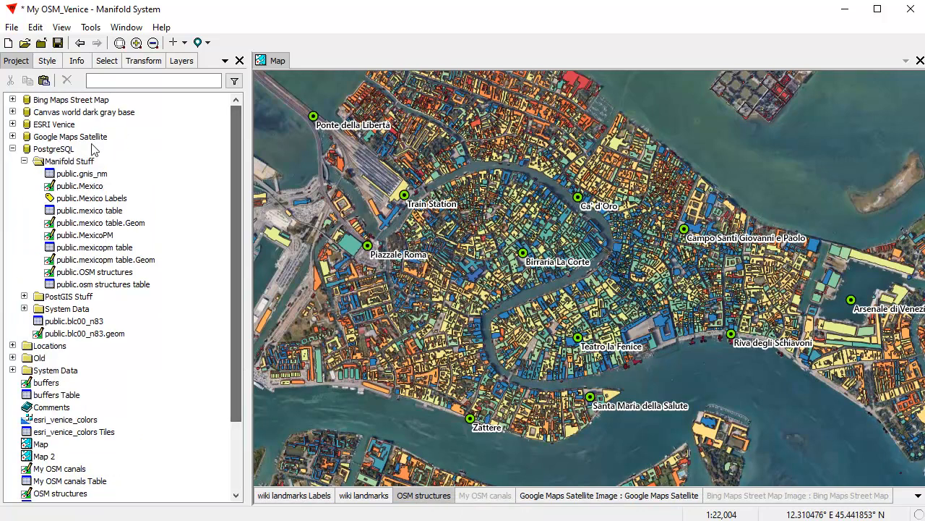
click(13, 149)
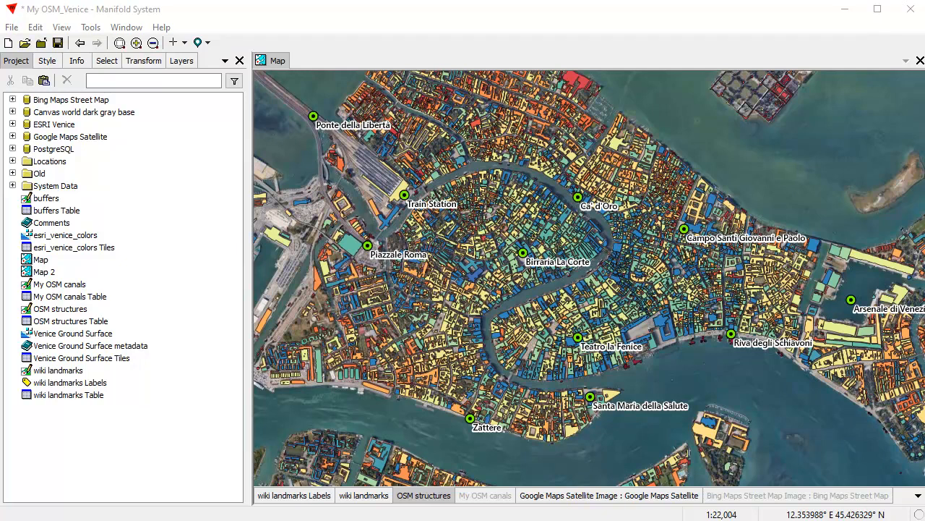
Step: Delete the PostgreSQL data source from the project, confirming the removal
click(476, 20)
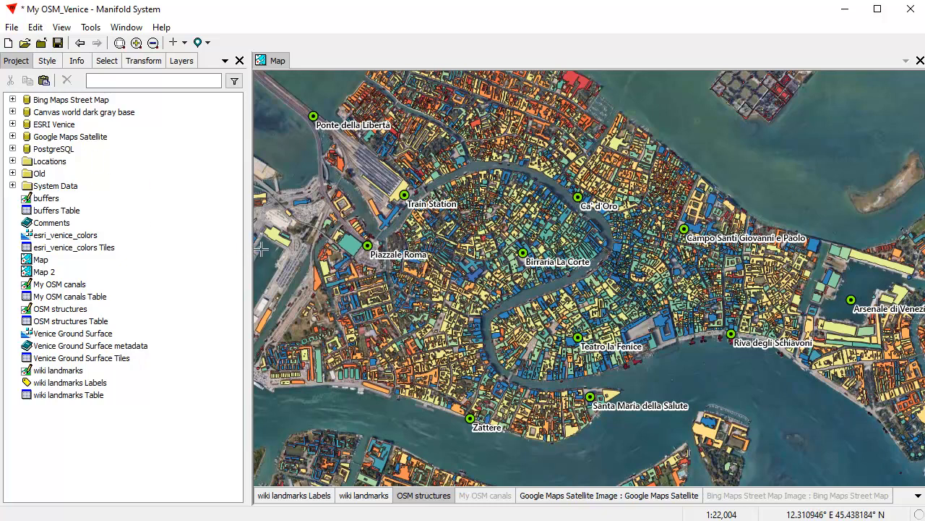
click(45, 150)
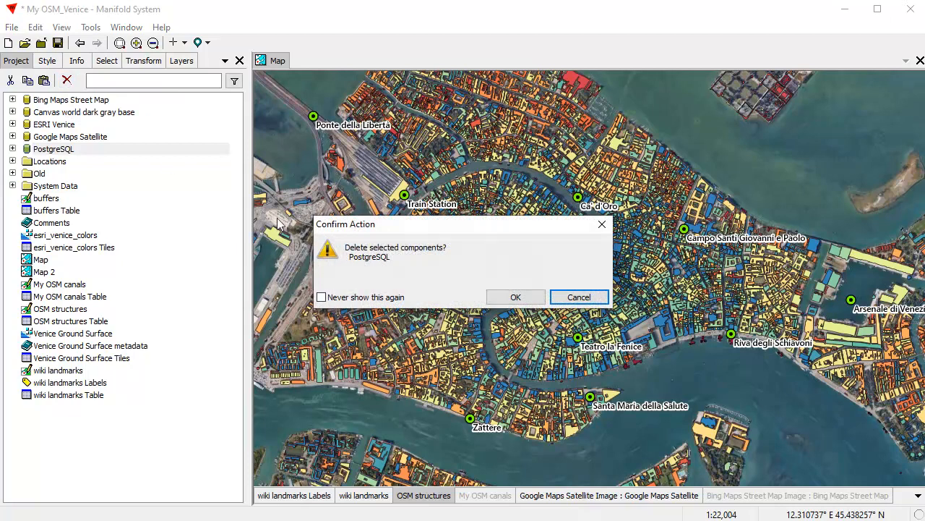
click(516, 296)
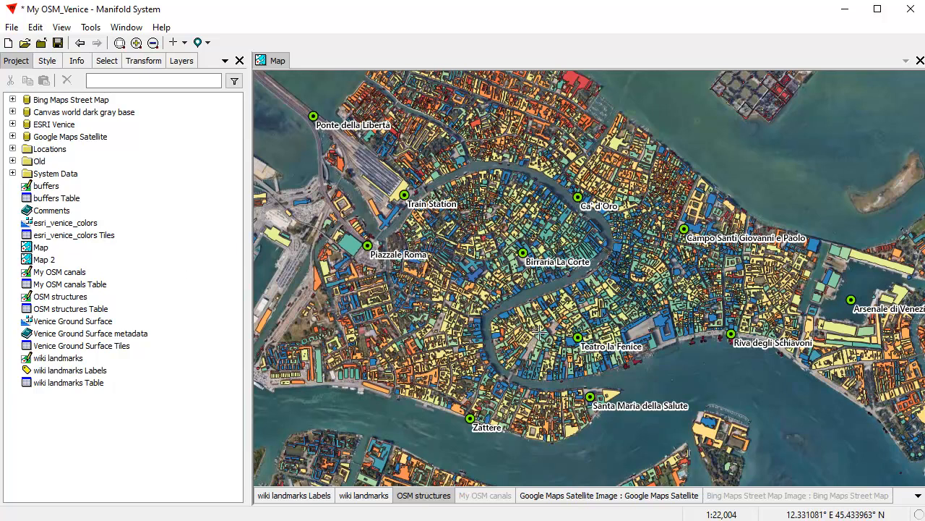
Step: Hide the Google satellite imagery layer
scroll(540, 325, down, 1)
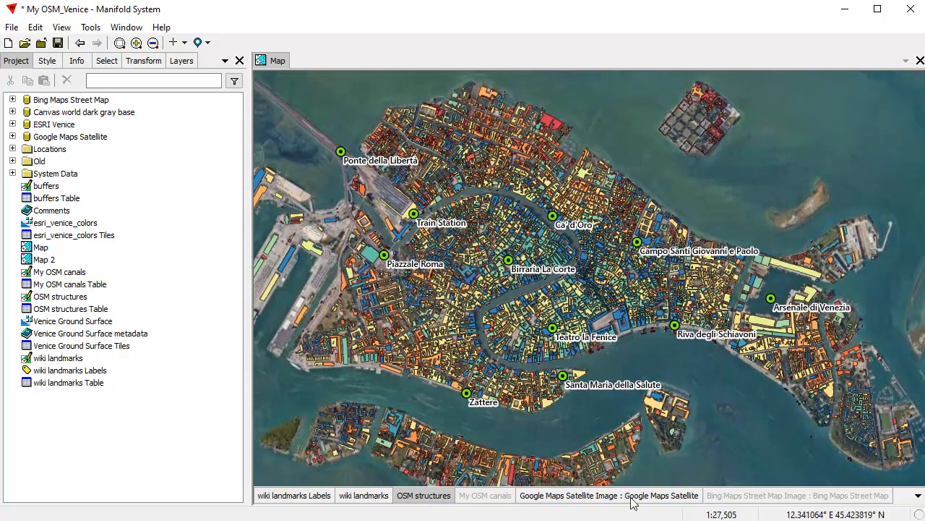
right_click(633, 496)
click(655, 504)
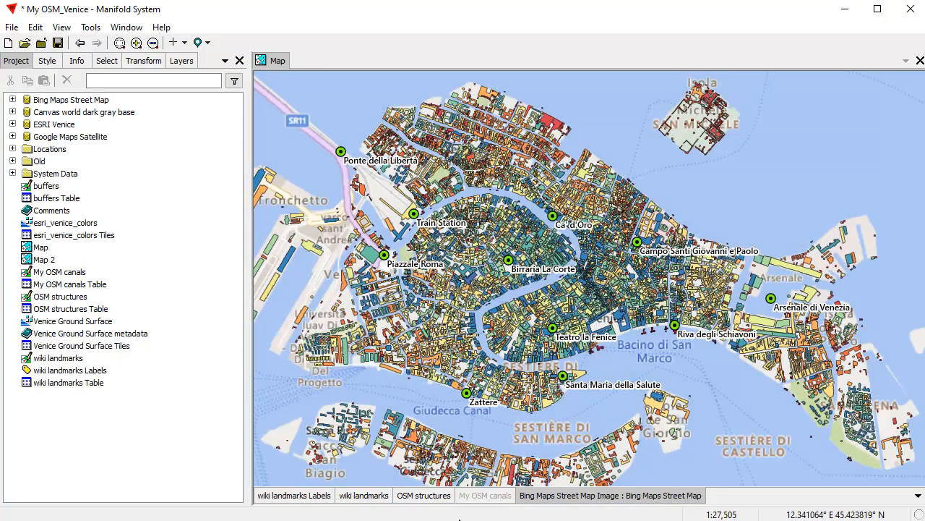
Step: Turn on My OSM canals and zoom out to frame all of Venice
ctrl+click(479, 496)
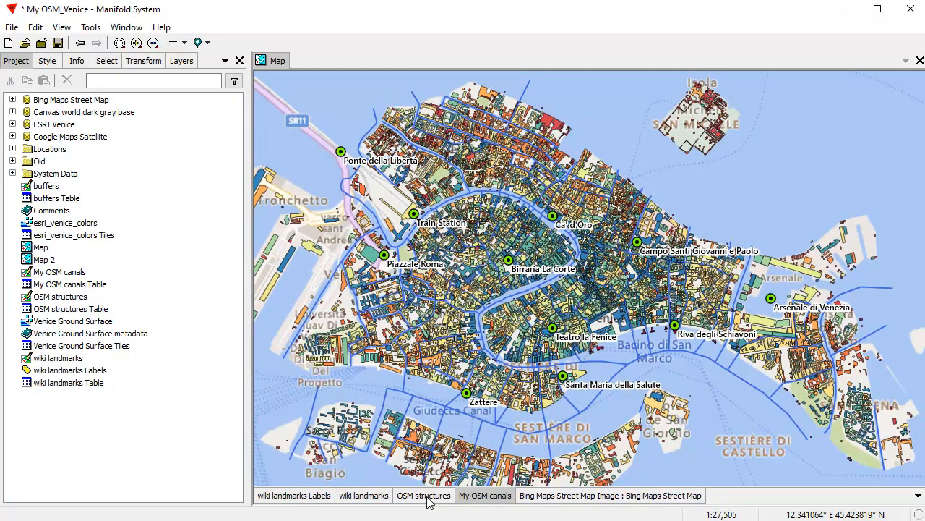
scroll(525, 278, down, 1)
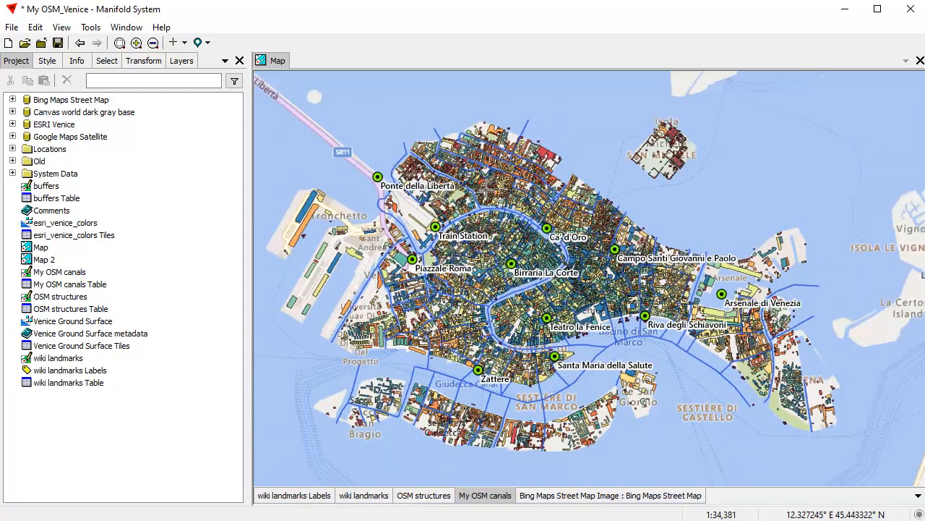
mouse_move(487, 325)
mouse_down()
mouse_move(513, 319)
mouse_move(486, 320)
mouse_up()
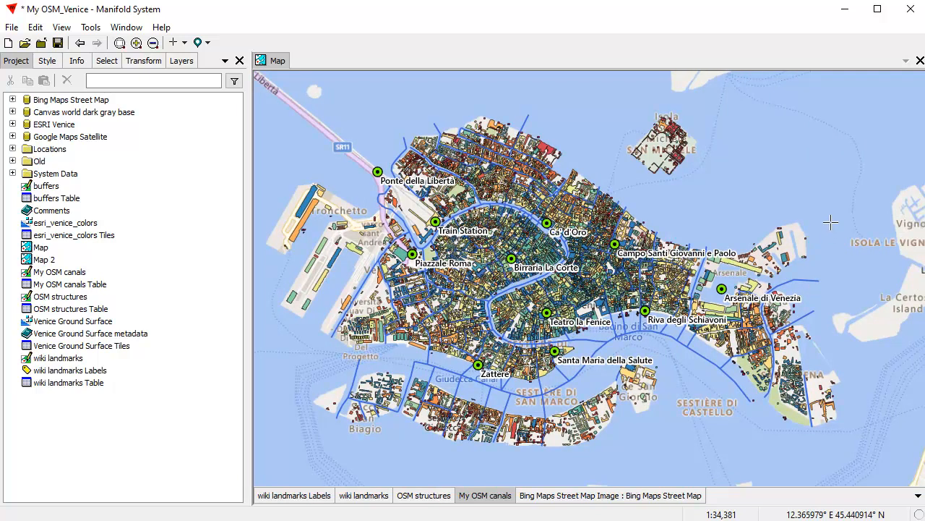
Step: Start a new layout from the Project pane's context menu, then cancel that dialog
right_click(156, 197)
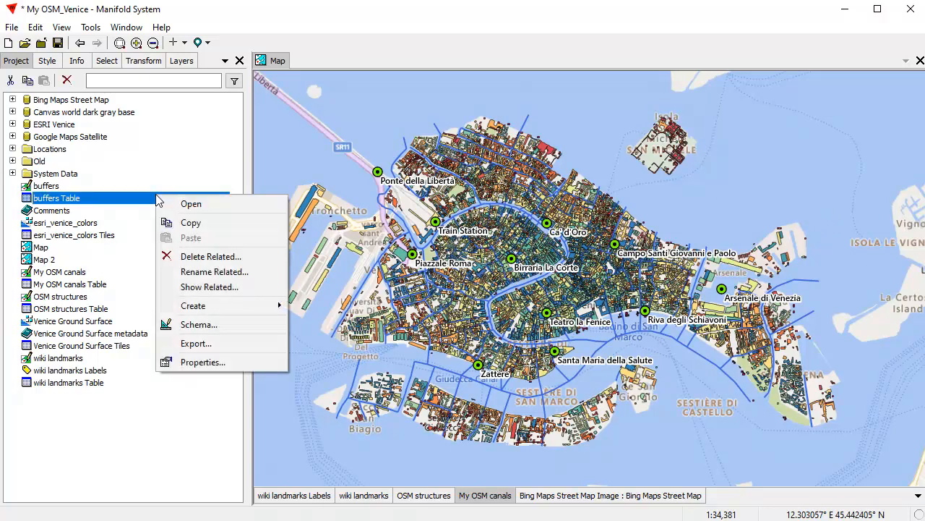
mouse_move(268, 306)
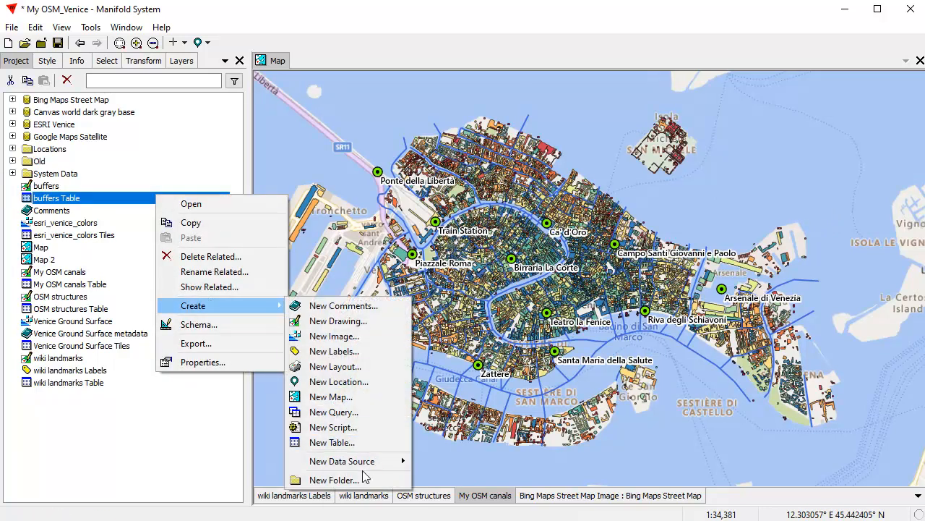
click(360, 365)
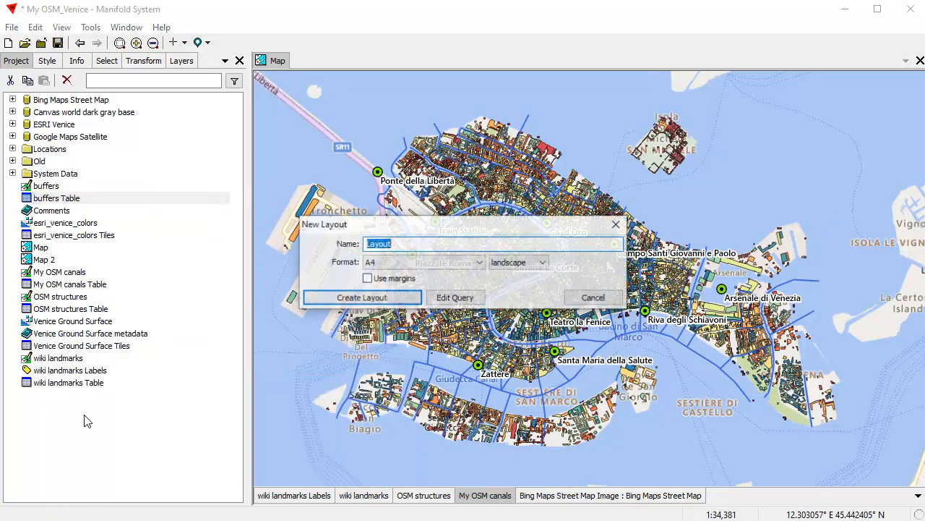
click(594, 298)
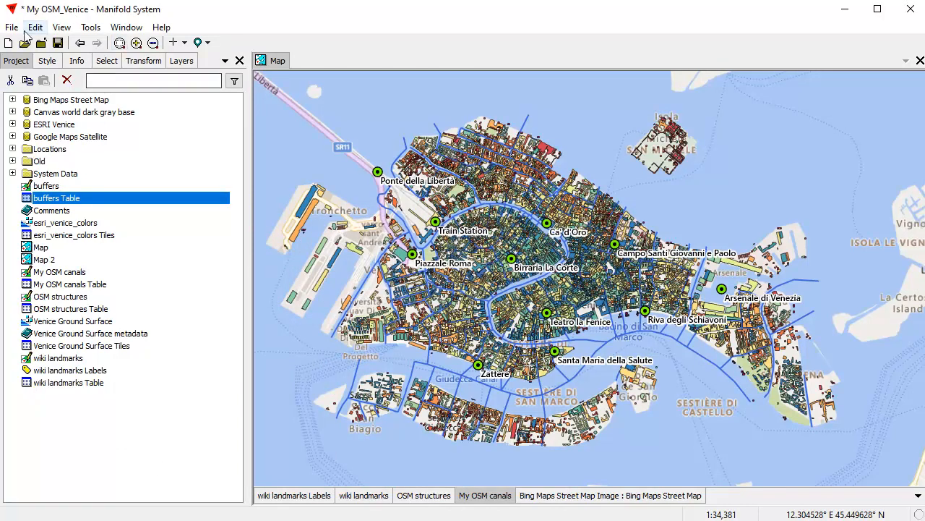
Step: Create an A4 landscape layout named Layout with margins enabled and open it as a page
click(11, 27)
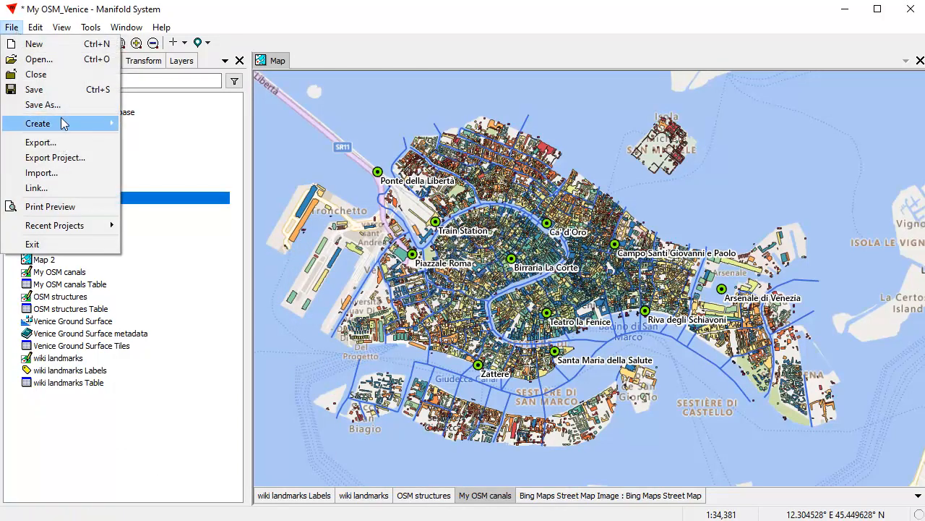
mouse_move(108, 124)
click(209, 185)
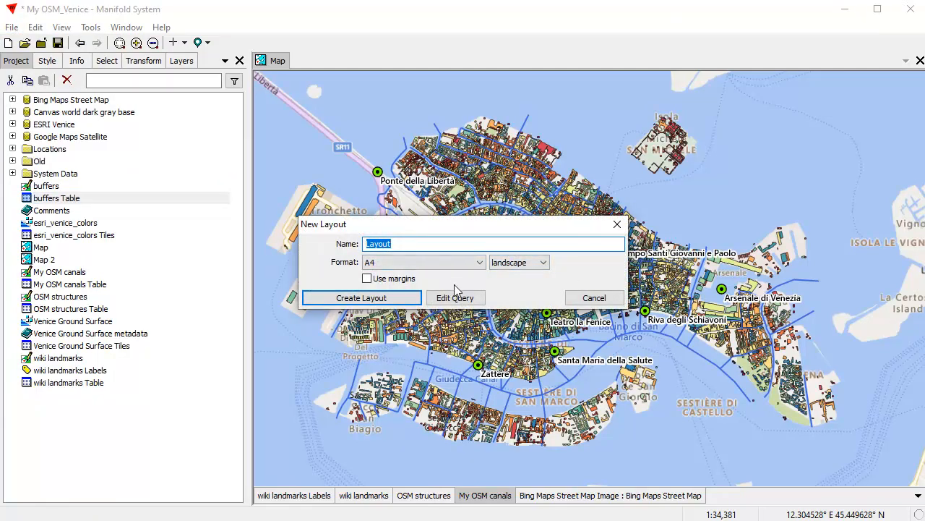
click(368, 280)
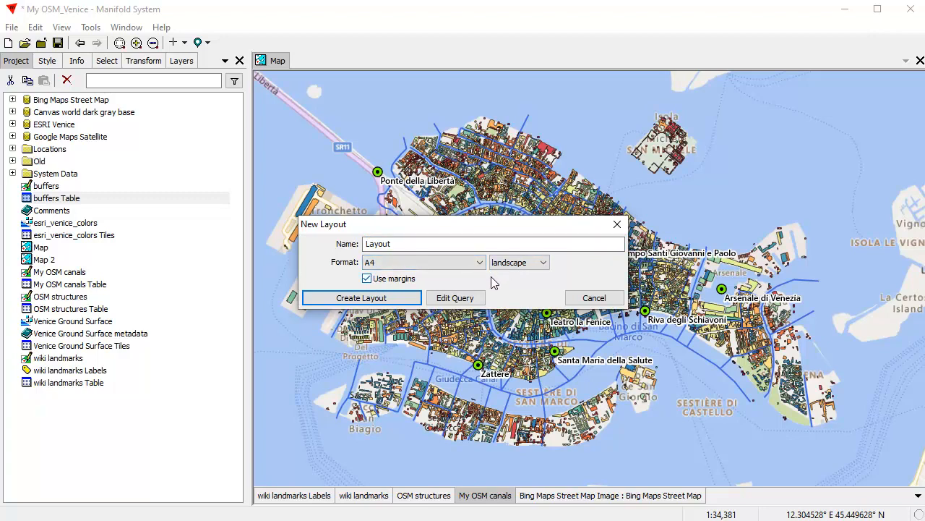
click(544, 264)
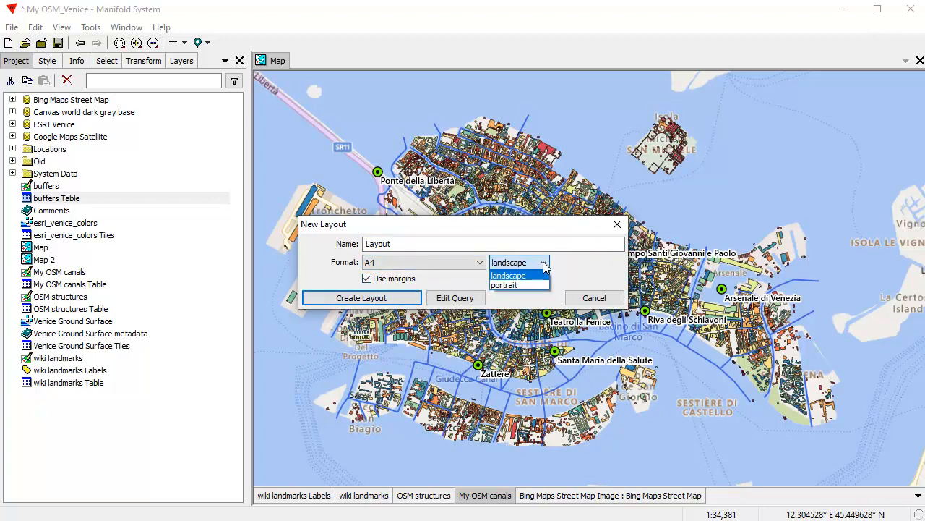
click(525, 286)
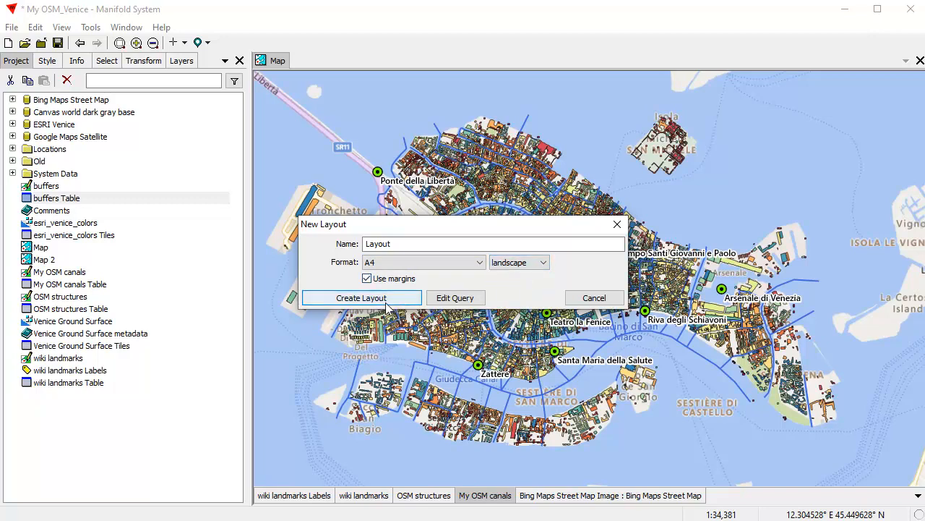
click(394, 300)
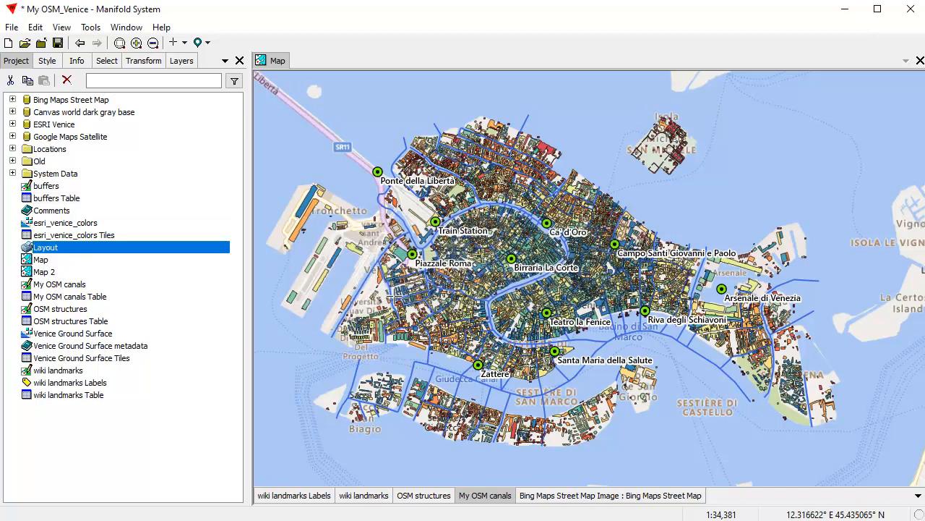
double_click(132, 251)
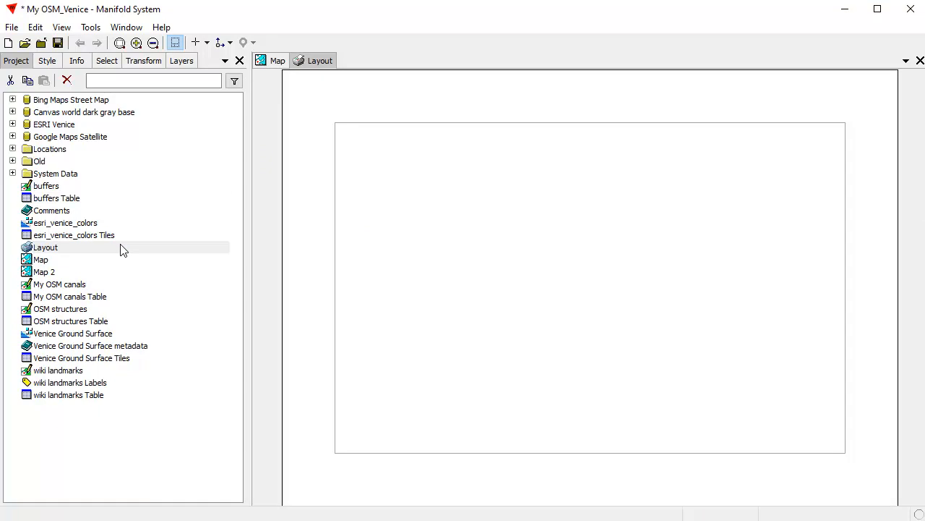
Step: Toggle the margin outline on the layout page, leaving it visible
click(176, 44)
click(176, 43)
click(176, 43)
Step: In Page Setup, set the left, bottom, right and top margins to 10 mm
click(12, 28)
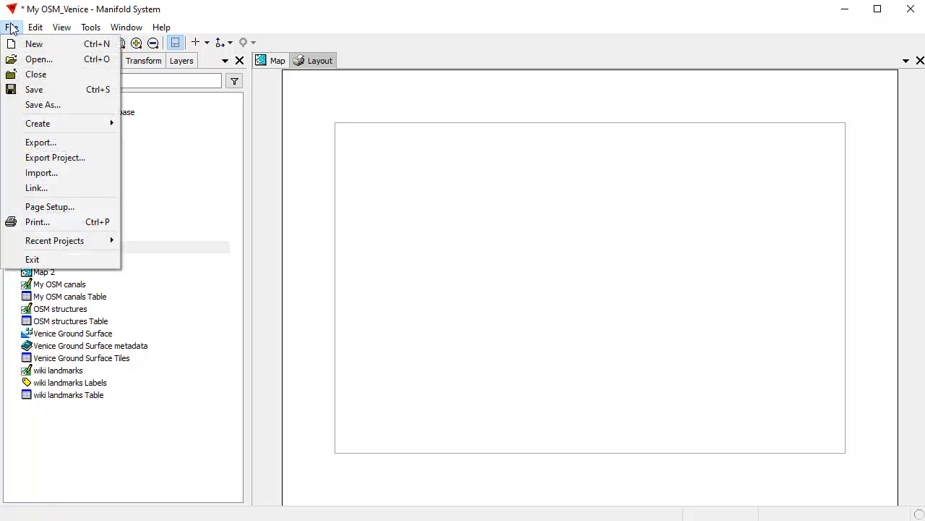
click(45, 206)
double_click(448, 271)
text(10)
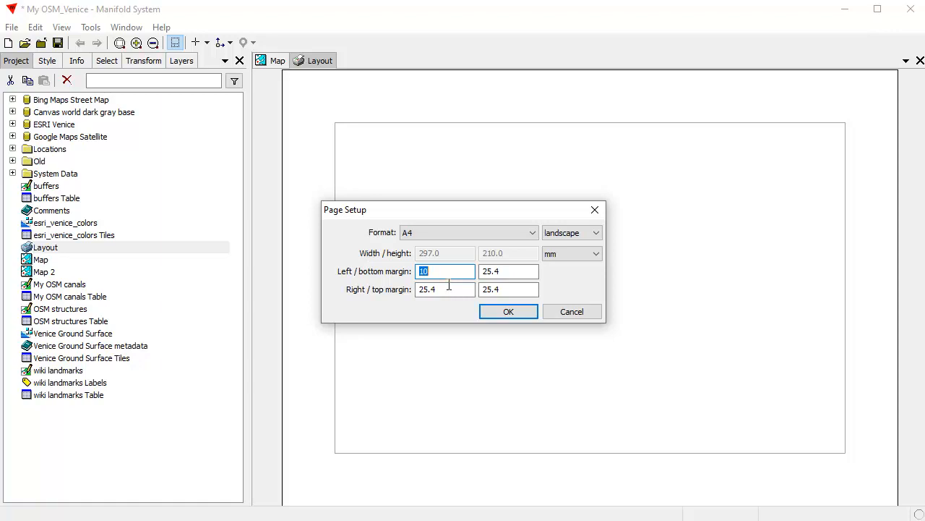
double_click(509, 271)
text(10)
key(Tab)
text(10)
click(512, 288)
double_click(512, 287)
text(10)
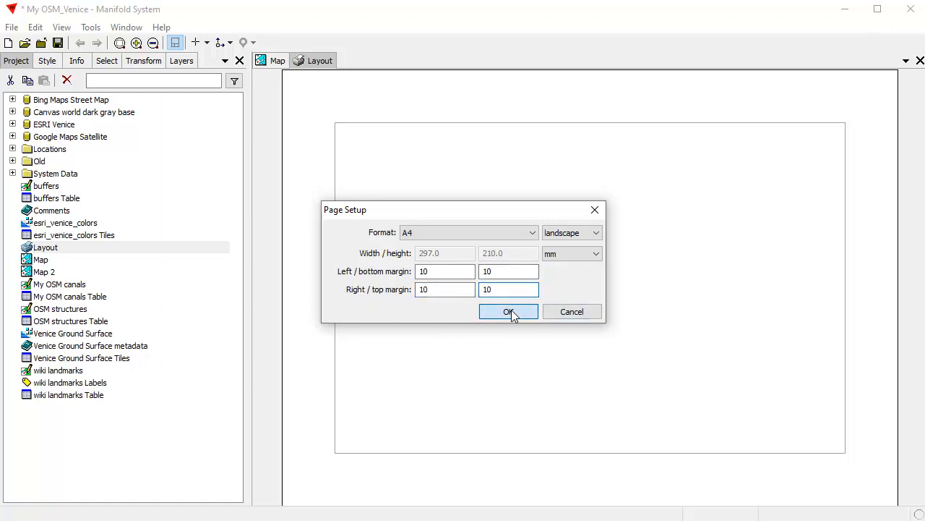
click(509, 311)
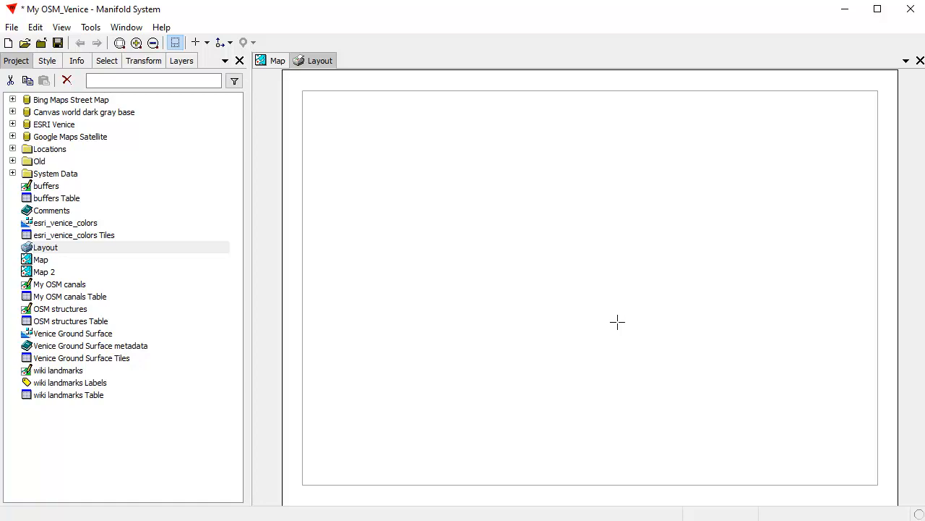
Step: Place the Map component onto the layout page and select its frame
click(41, 260)
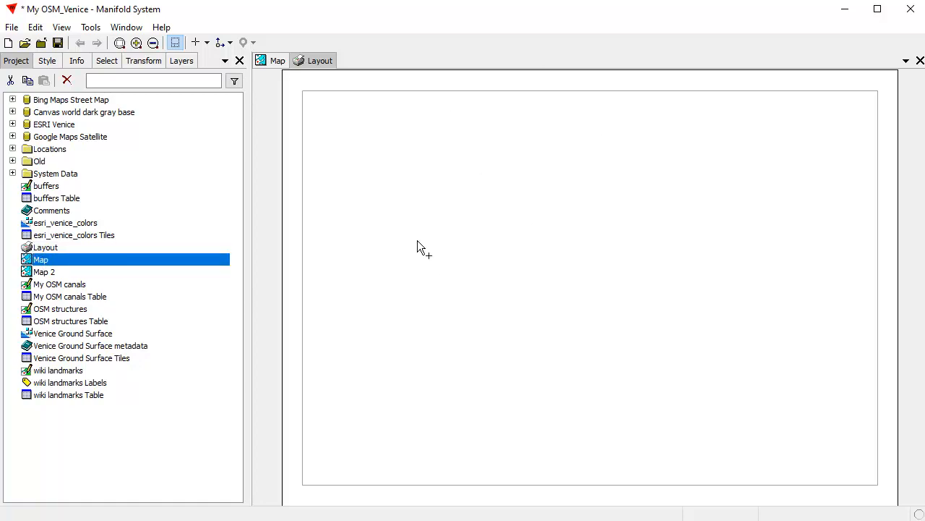
drag(417, 240, 417, 240)
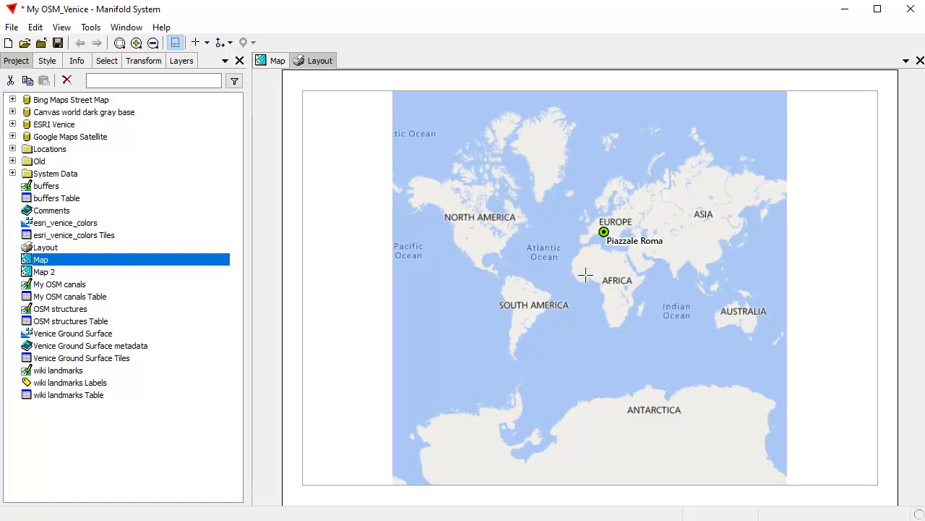
click(558, 266)
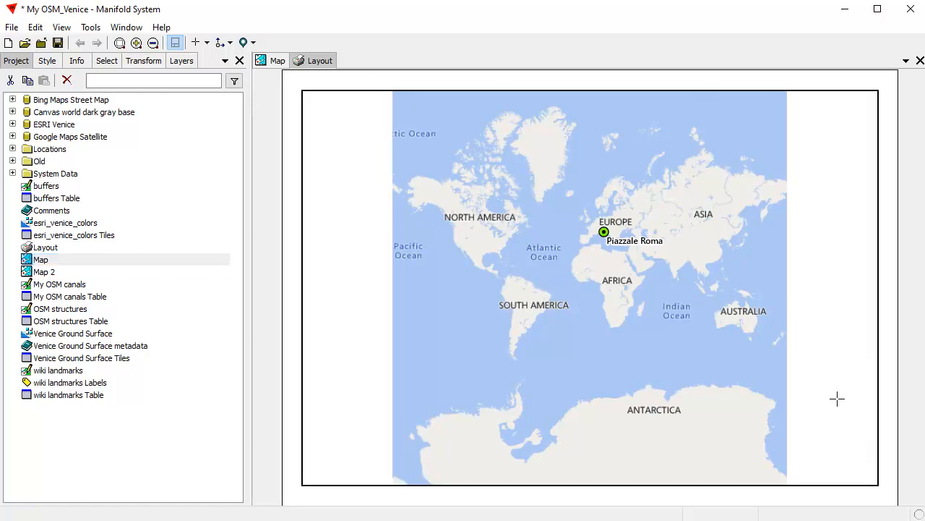
Step: Zoom the framed map from Piazzale Roma to Venice and shift it right to centre it
drag(595, 223, 630, 248)
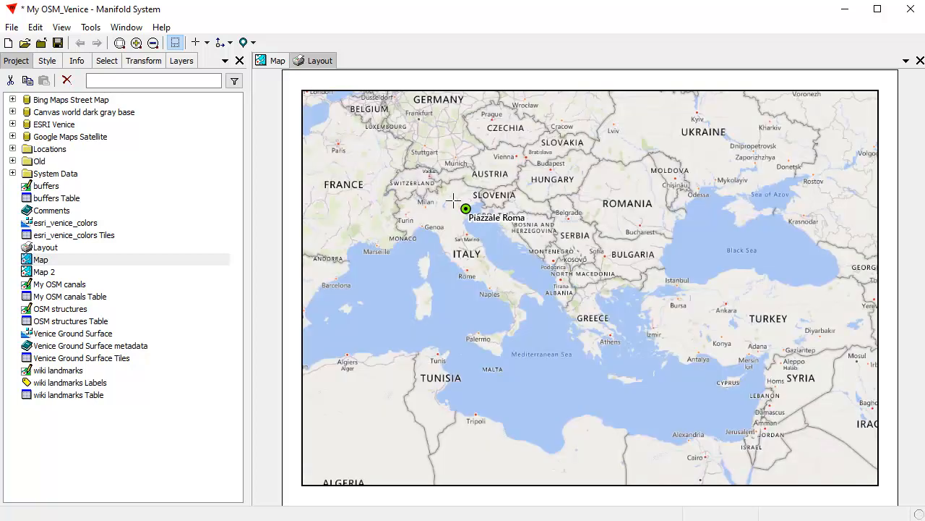
drag(454, 201, 630, 274)
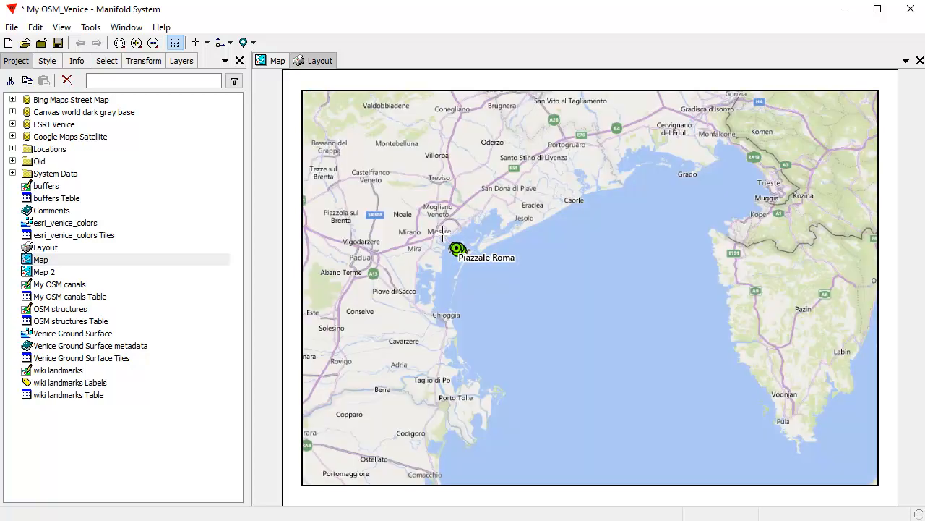
drag(442, 233, 475, 265)
drag(518, 240, 711, 371)
mouse_move(581, 314)
mouse_down()
mouse_move(599, 329)
mouse_move(597, 315)
mouse_up()
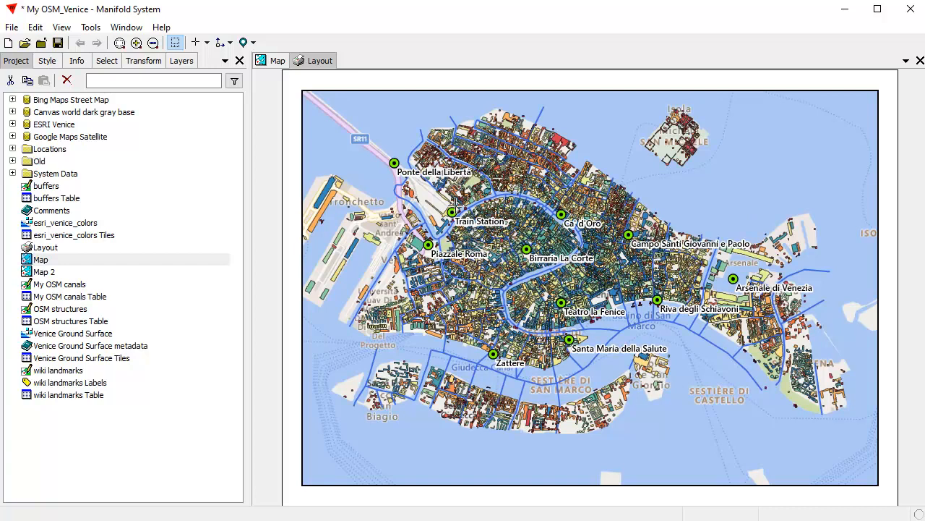
Step: Deactivate the Venice map frame by clicking blank page, then select the frame itself
click(465, 78)
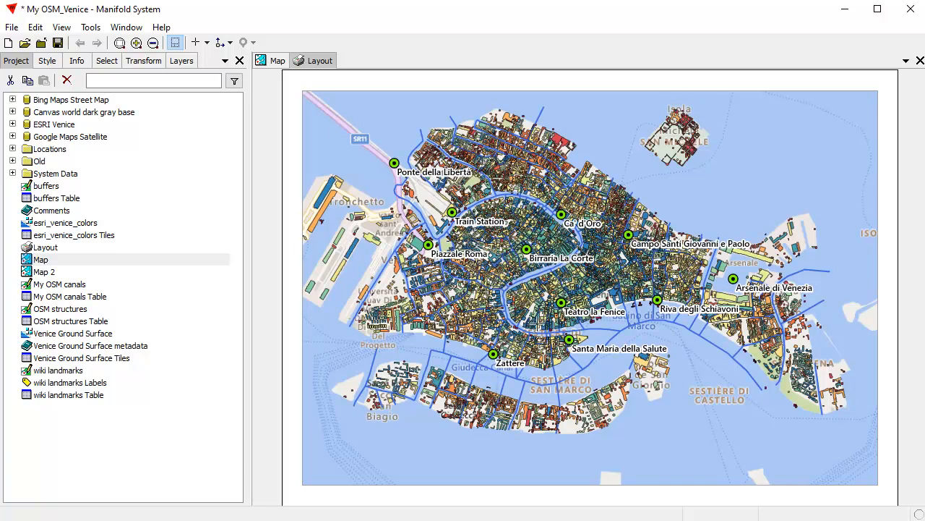
click(537, 306)
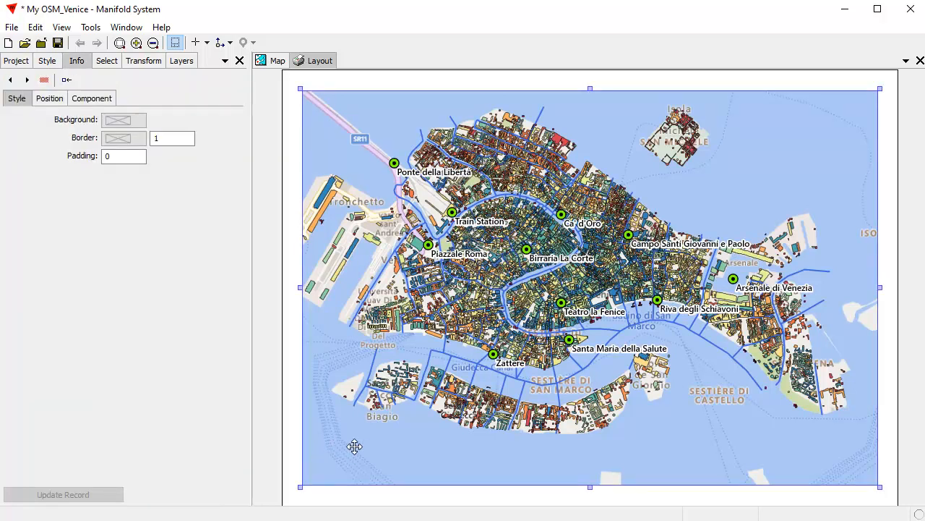
Step: Shrink the map frame into the upper right and zoom out and pan to fit Venice inside
drag(299, 488, 518, 316)
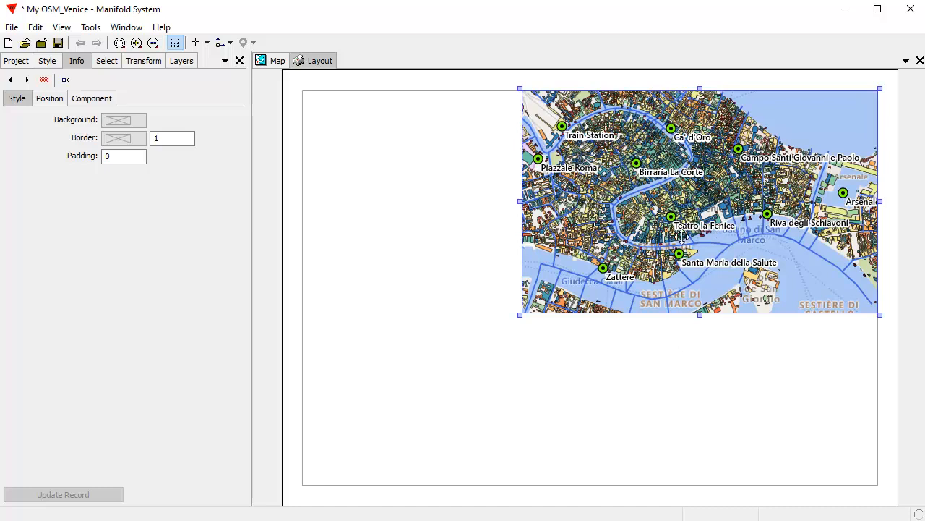
double_click(687, 217)
scroll(693, 203, down, 2)
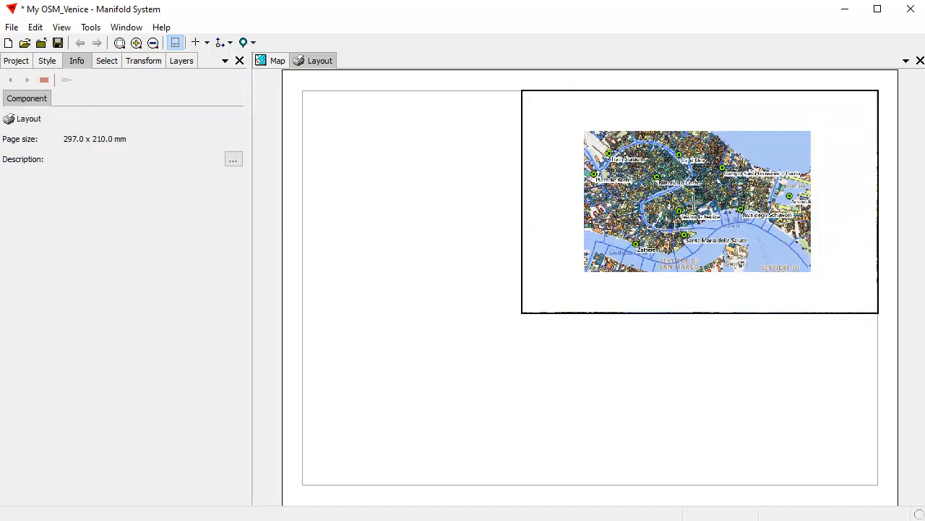
drag(660, 188, 671, 205)
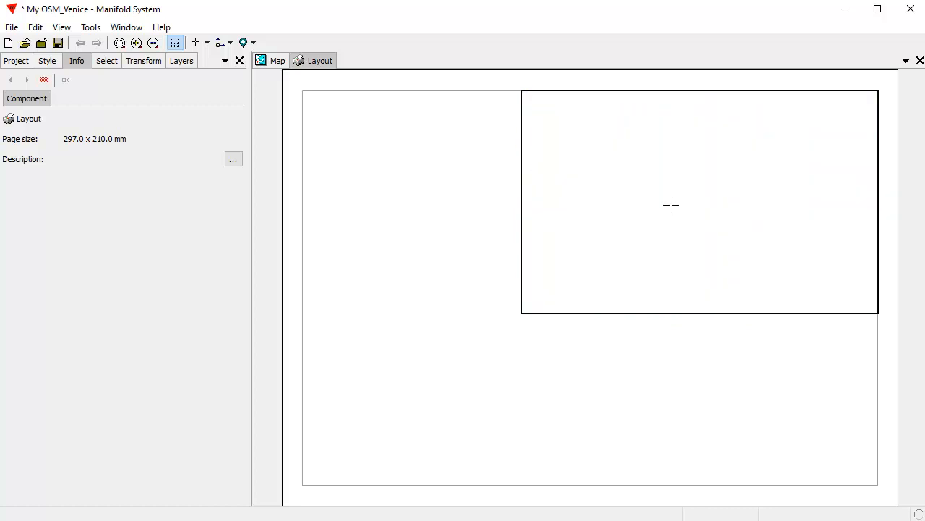
scroll(679, 205, down, 1)
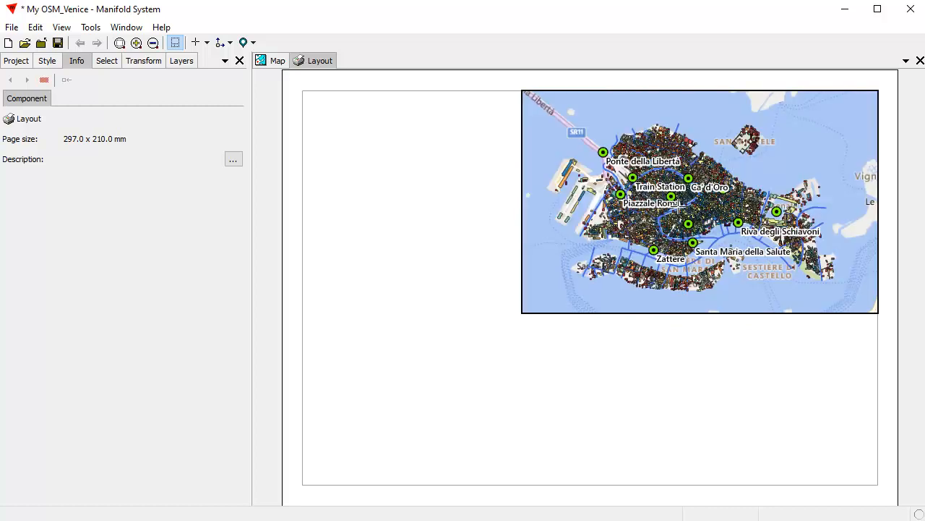
drag(548, 119, 851, 297)
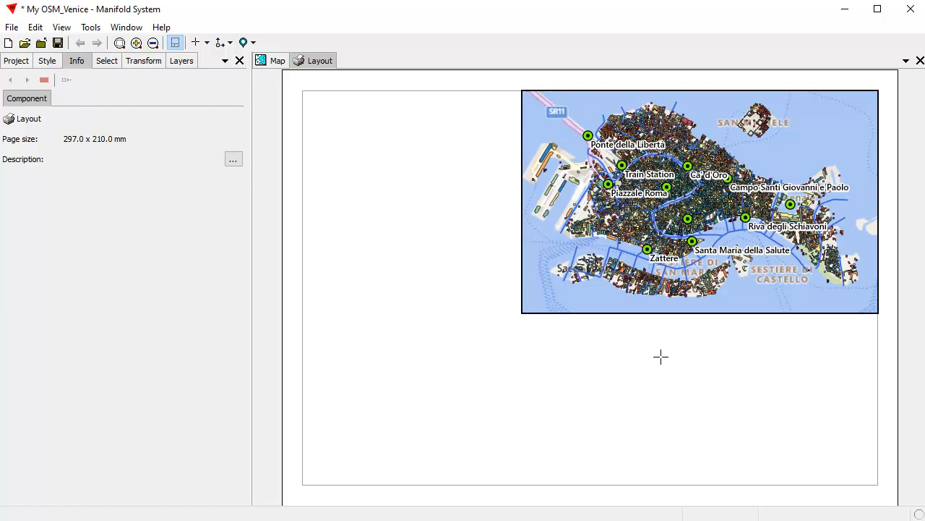
click(661, 356)
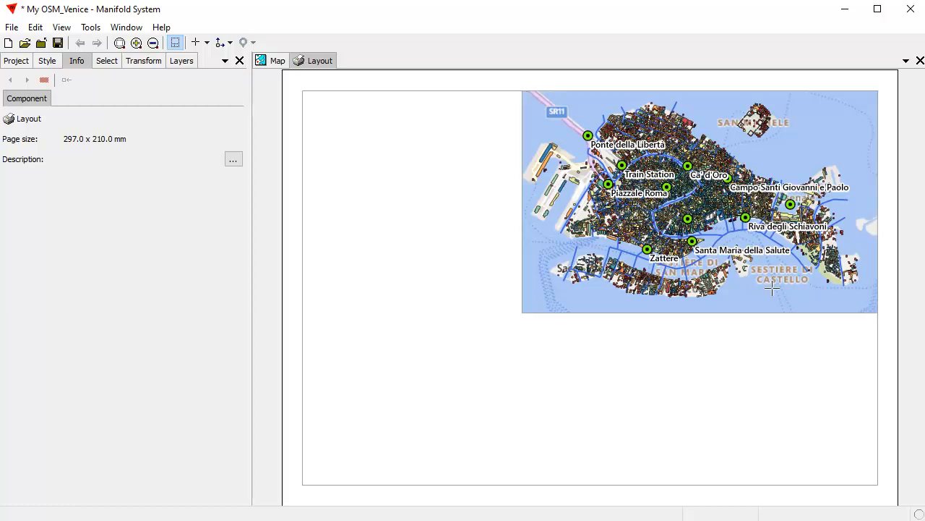
Step: Turn off the My OSM canals layer in the Map and return to the layout page
click(275, 62)
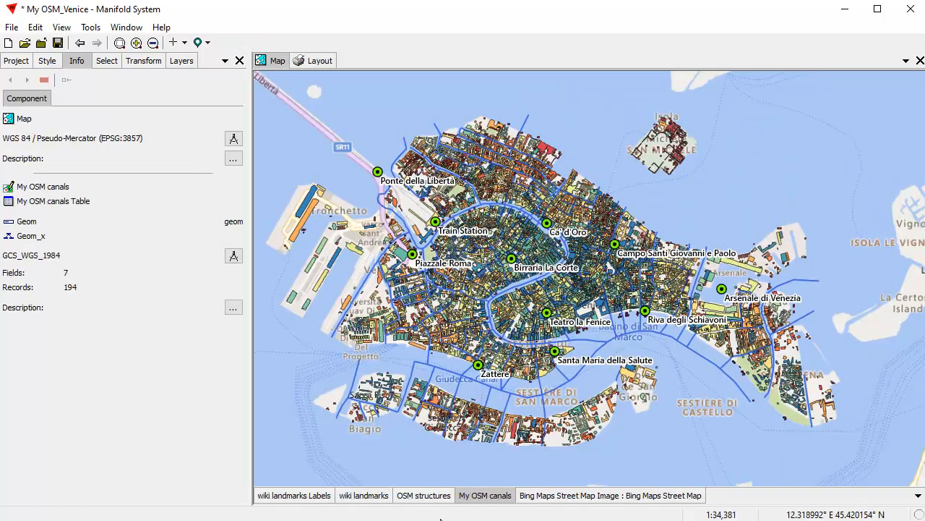
shift+click(496, 501)
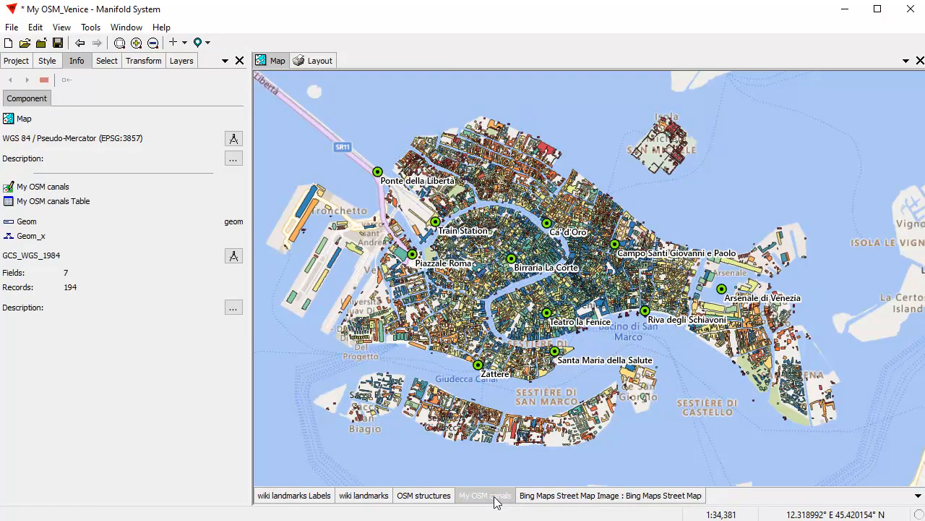
click(318, 62)
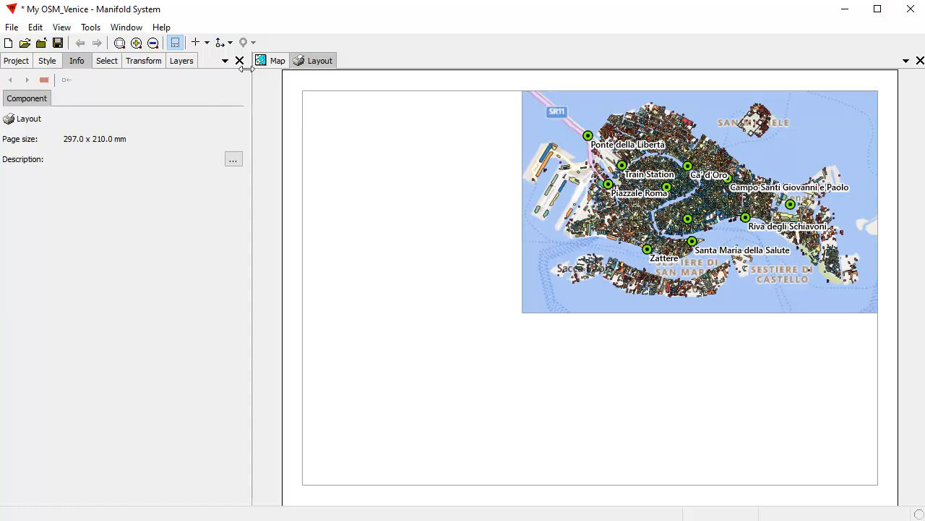
click(272, 63)
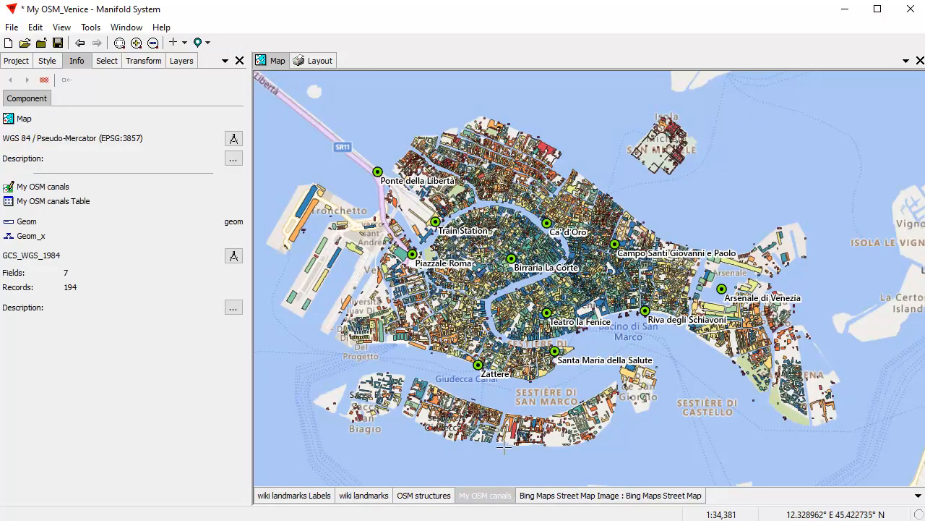
click(300, 62)
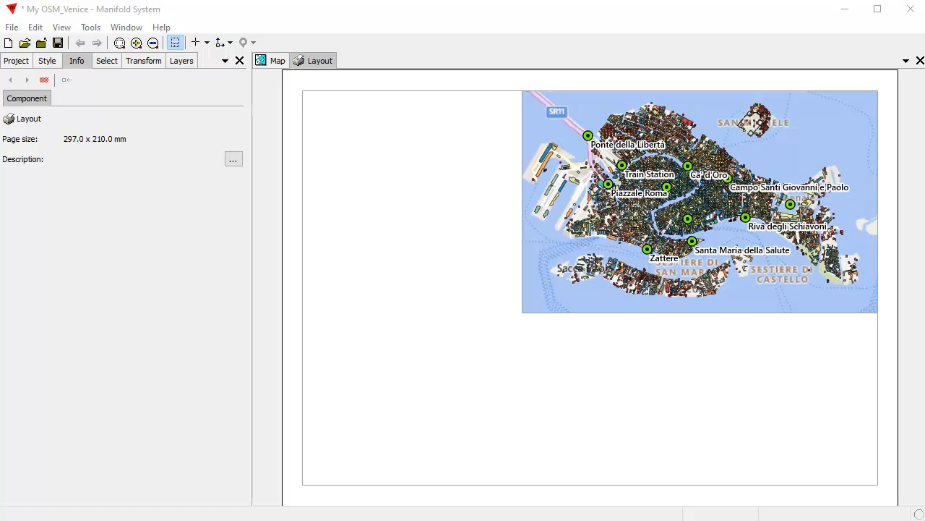
click(324, 64)
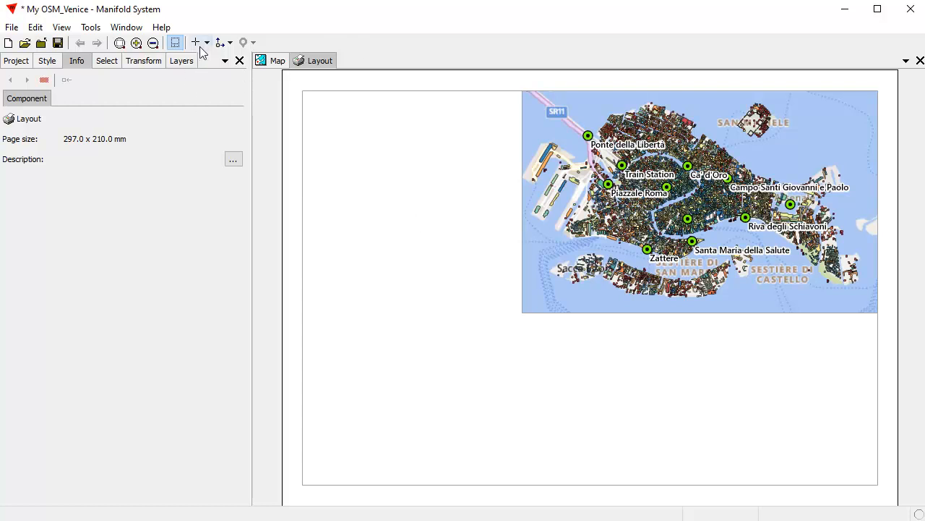
Step: Create a text box below the map reading 'Venice' at 32 pt
click(203, 45)
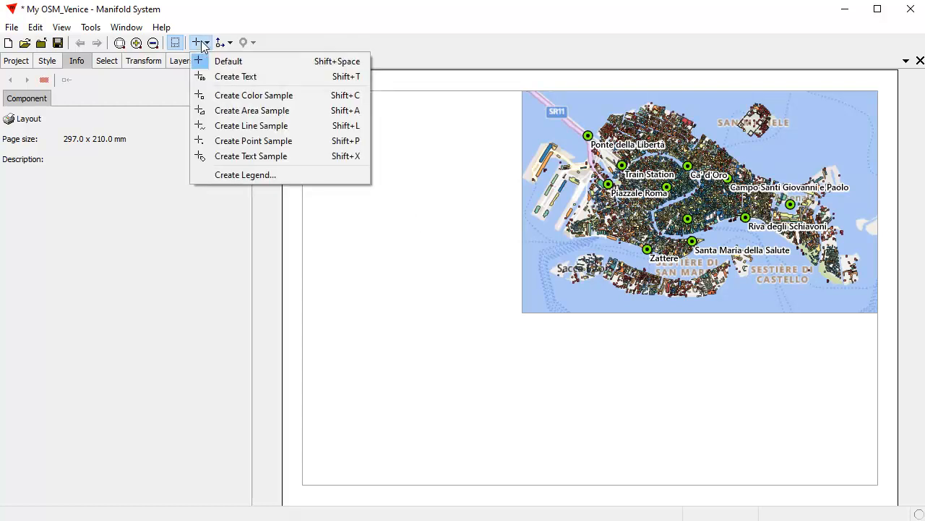
click(242, 77)
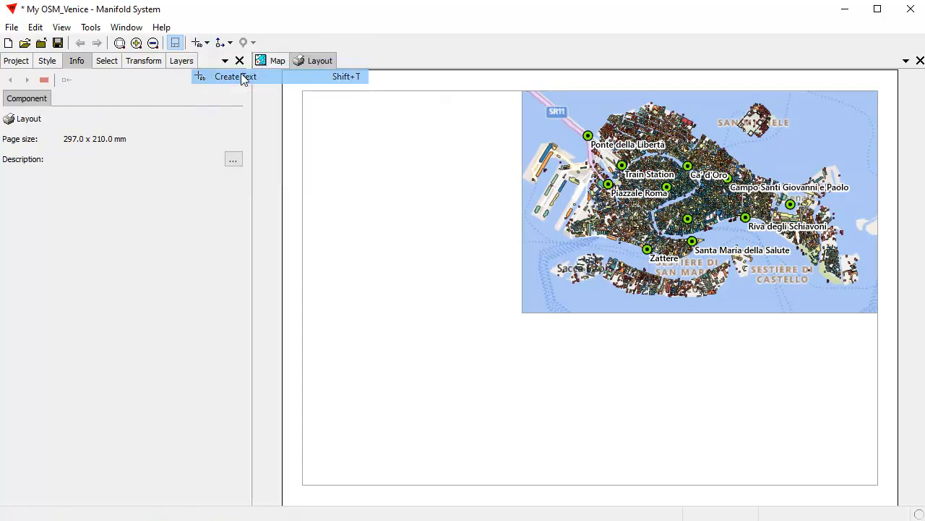
click(684, 387)
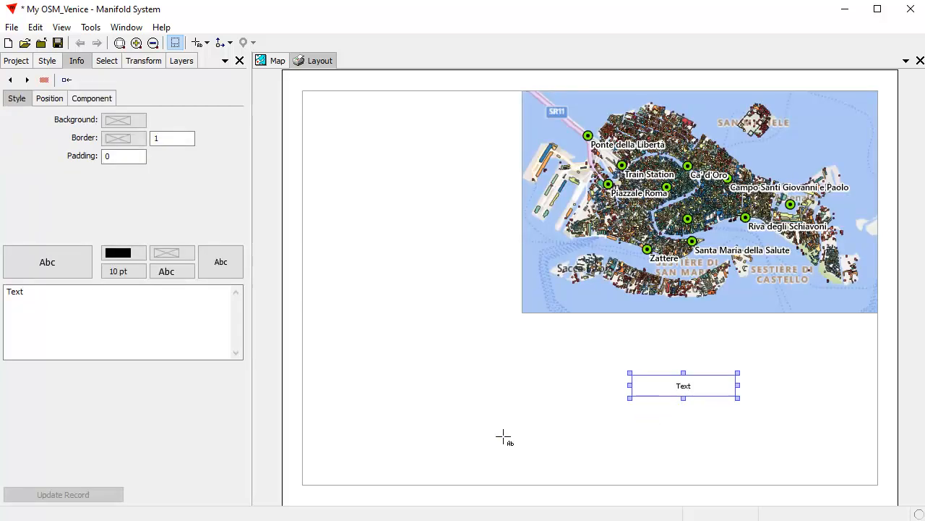
drag(48, 299, 8, 290)
text(Venice)
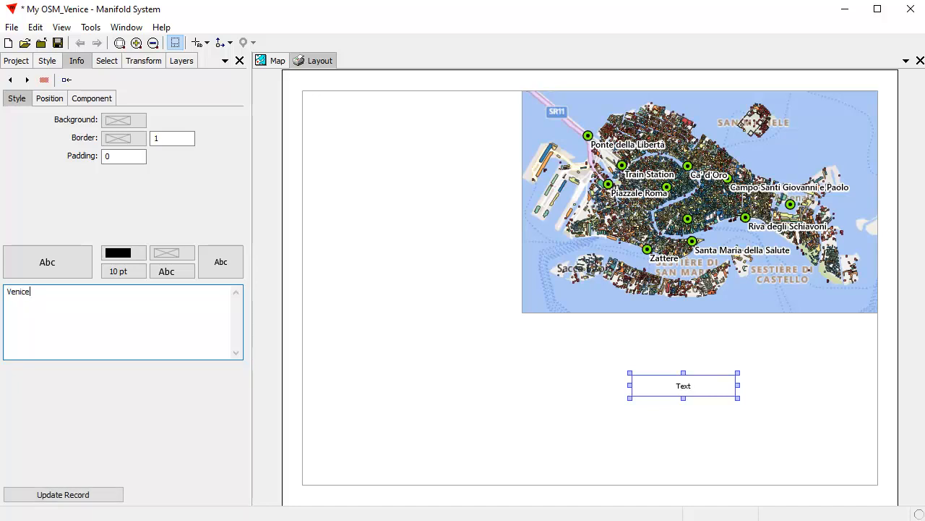
click(75, 494)
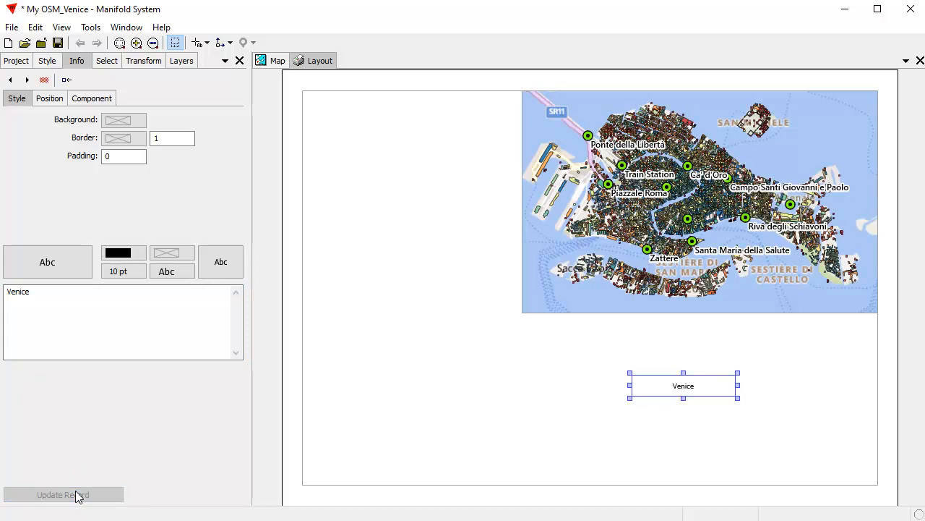
click(118, 271)
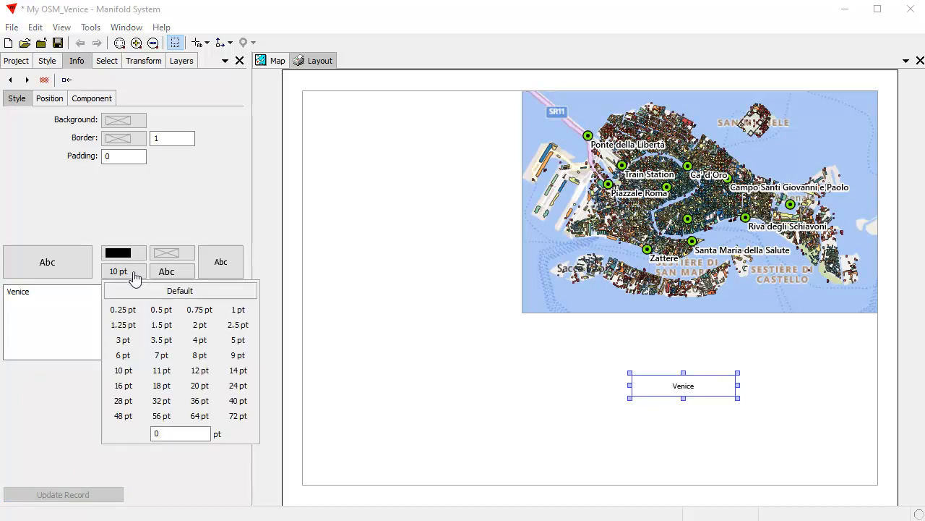
click(160, 401)
click(76, 498)
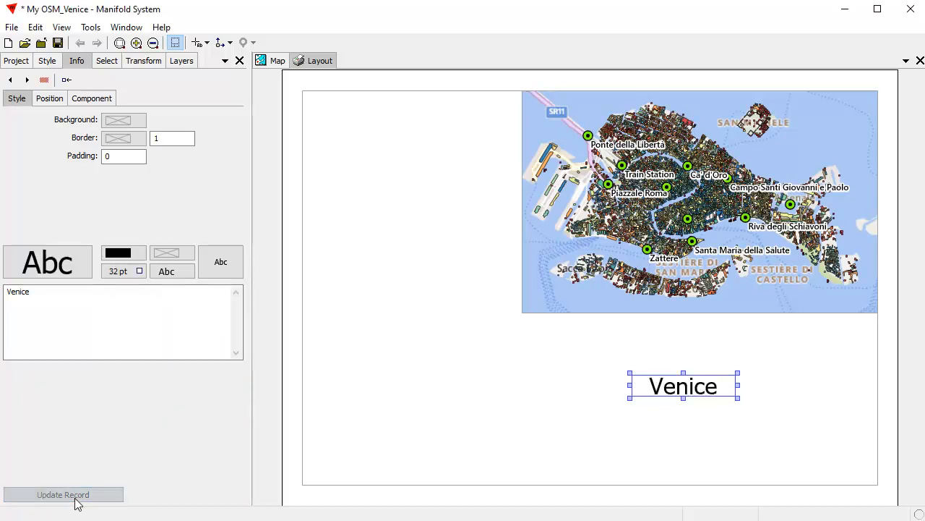
Step: Delete the accidental extra text box and reselect the Venice title frame
click(716, 423)
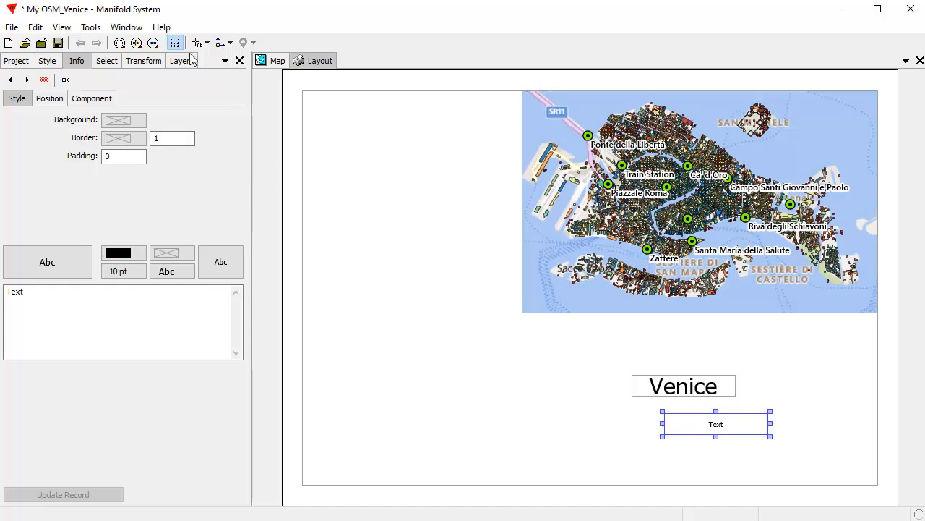
click(206, 42)
click(217, 60)
click(703, 425)
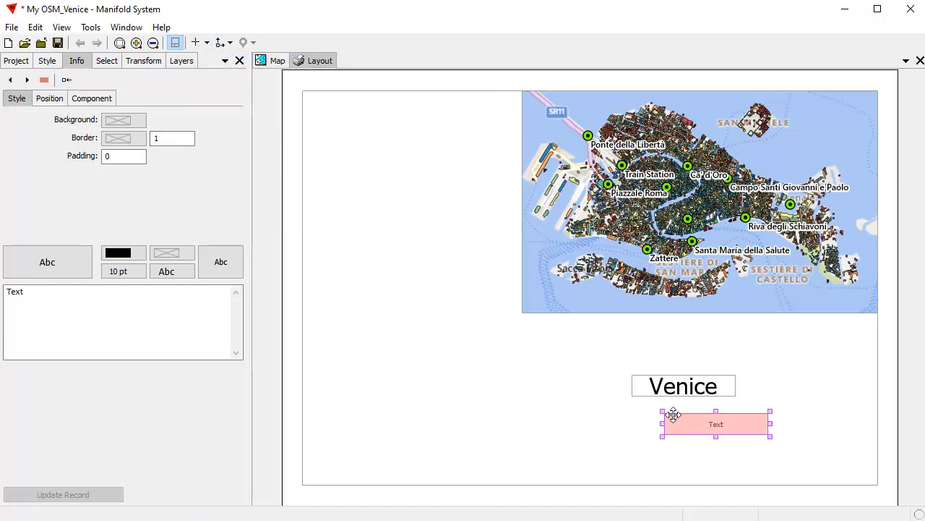
key(Delete)
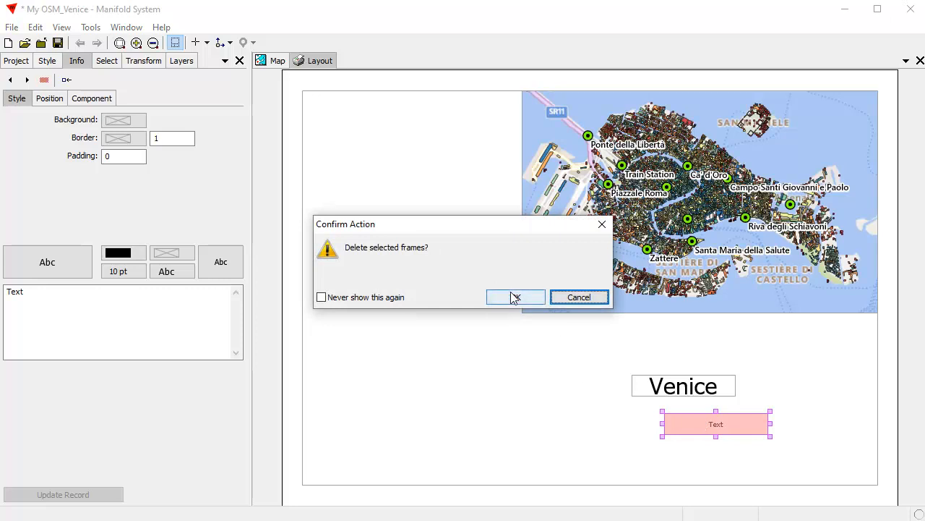
click(515, 297)
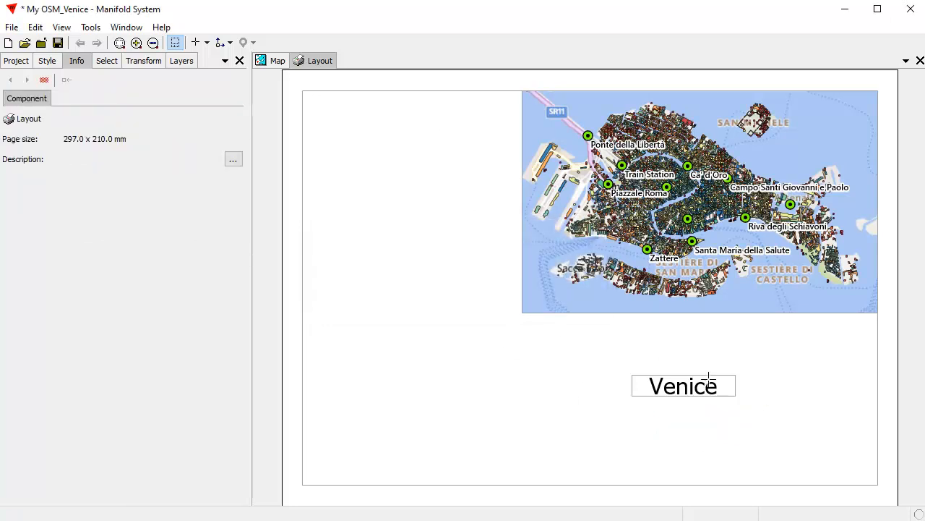
click(704, 387)
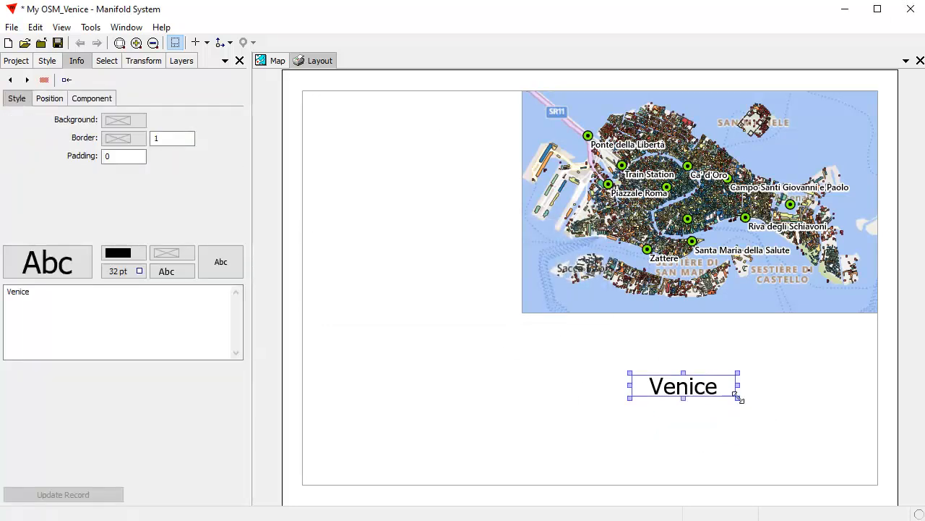
Step: Resize the Venice title frame and enlarge its text to 36 pt
drag(737, 397, 803, 449)
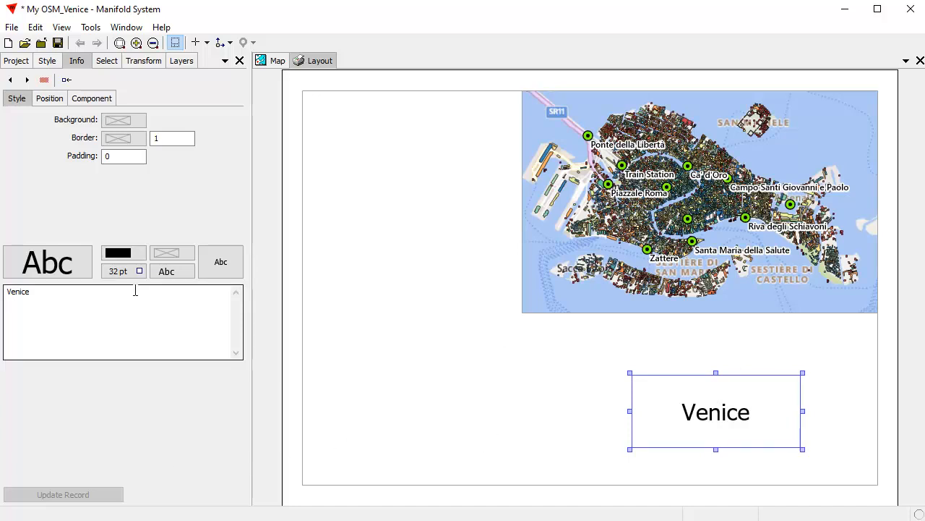
click(117, 273)
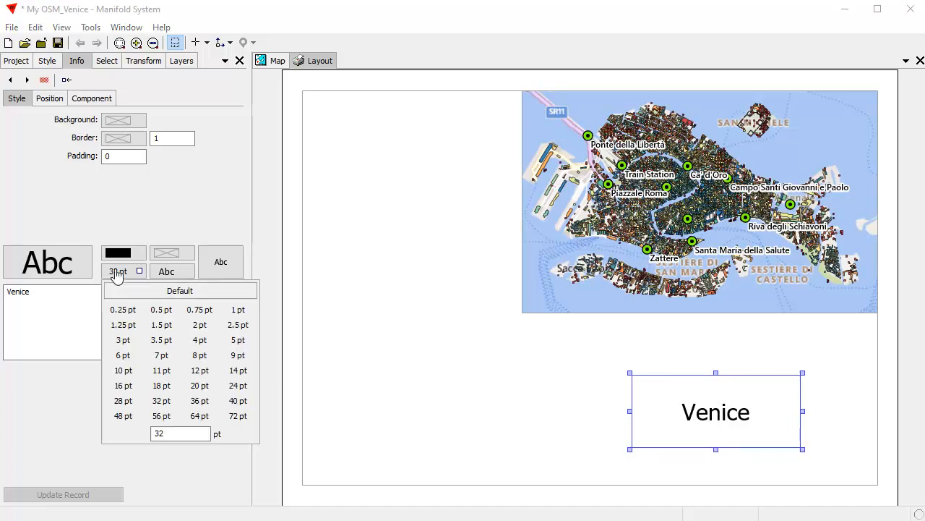
click(197, 402)
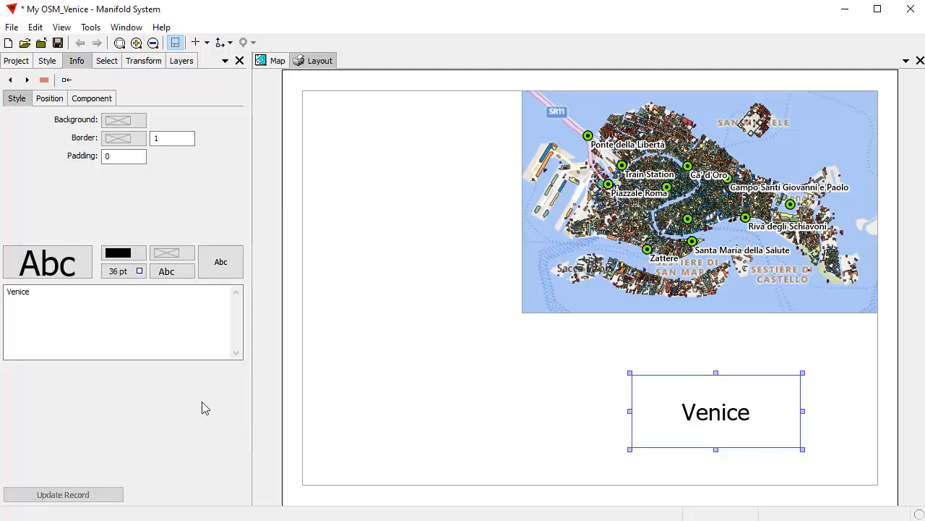
click(78, 494)
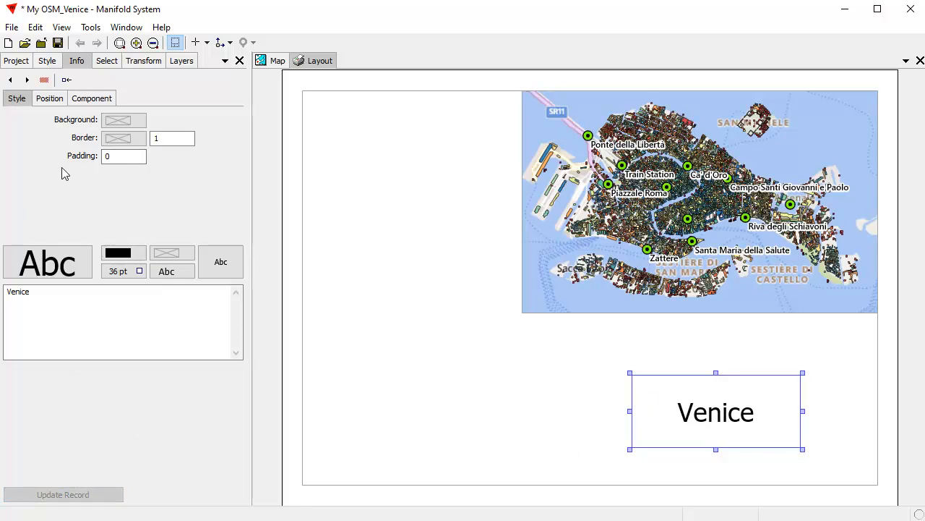
Step: Make the Venice title white text on a black background
click(121, 125)
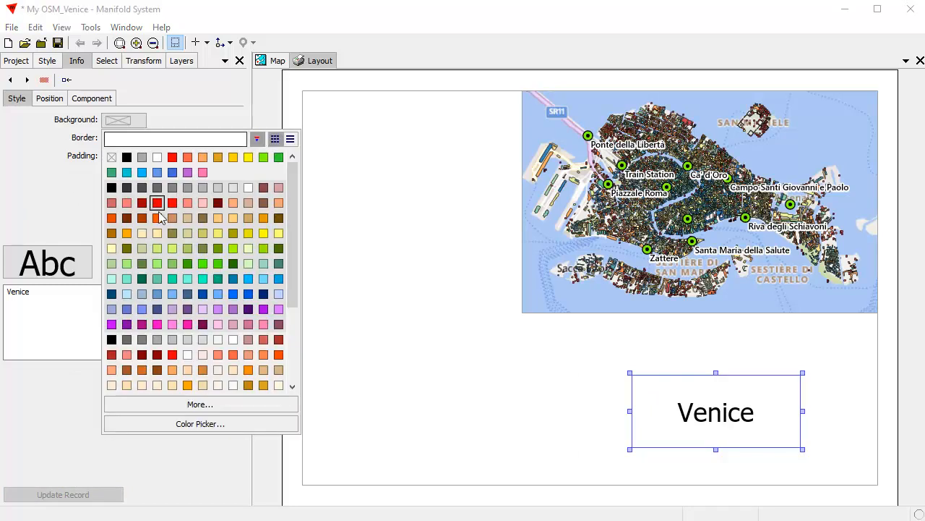
click(203, 217)
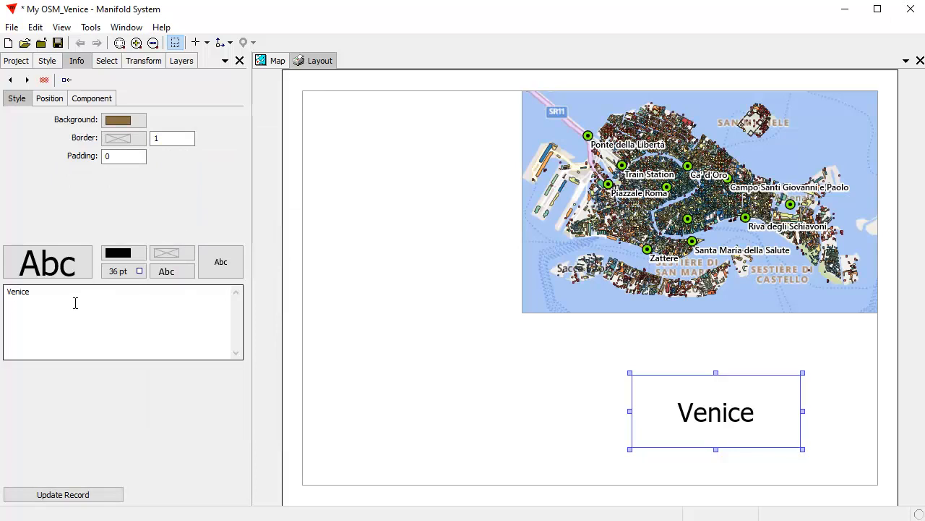
click(68, 497)
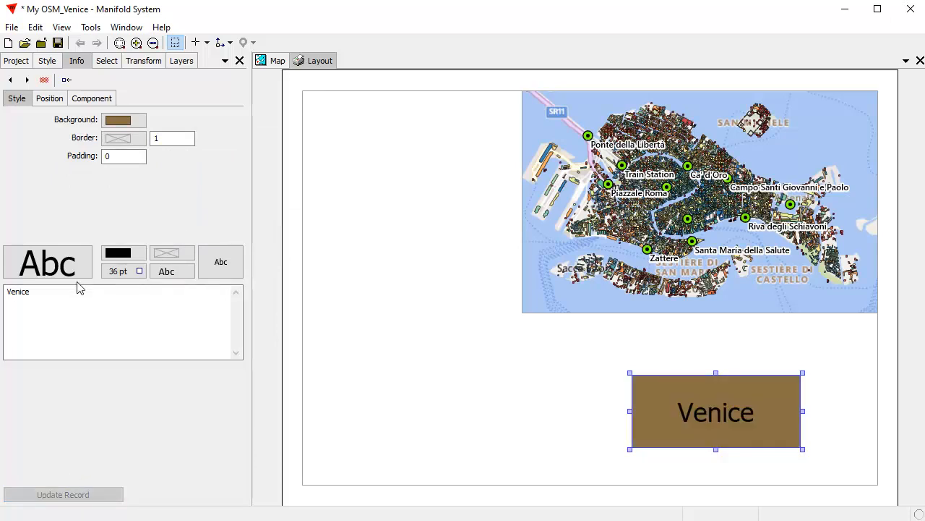
click(118, 255)
click(157, 309)
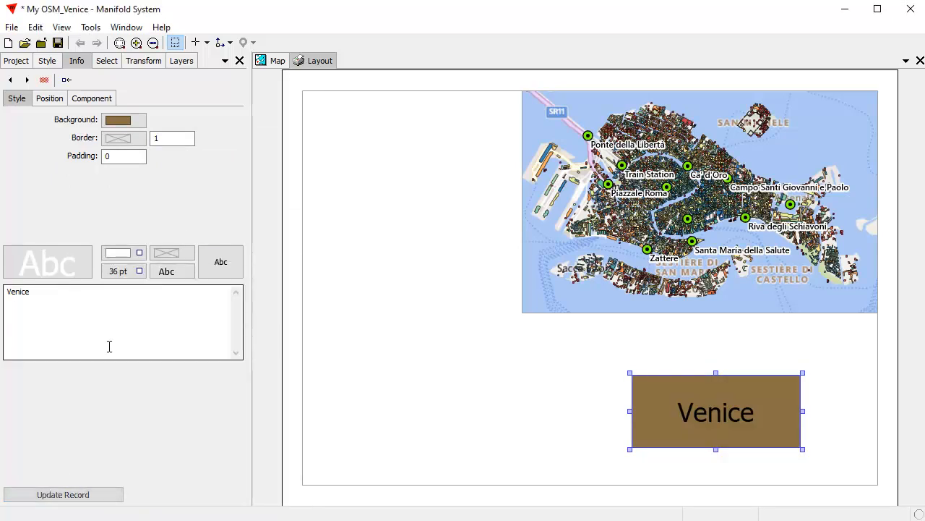
click(125, 121)
click(128, 156)
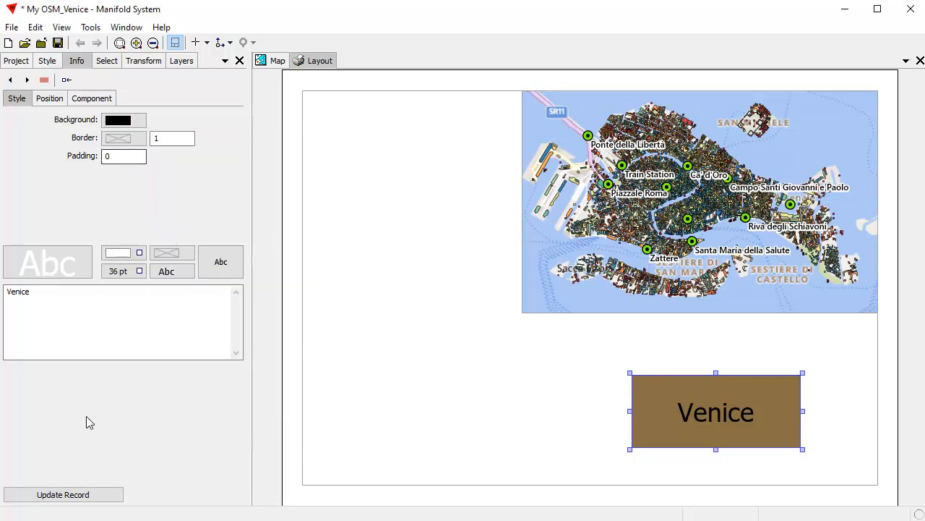
click(78, 494)
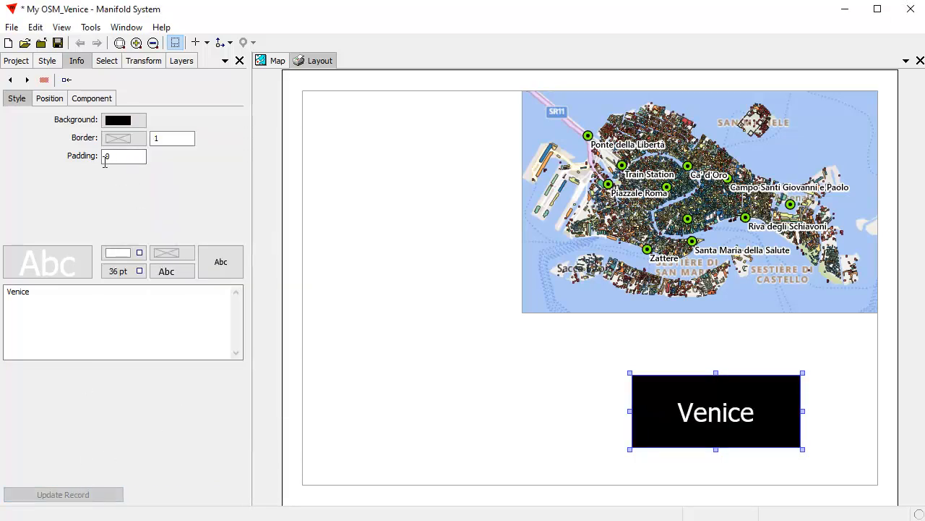
Step: Give the title box a red border of width 3, then deselect it
click(119, 138)
click(172, 175)
click(171, 140)
text(3)
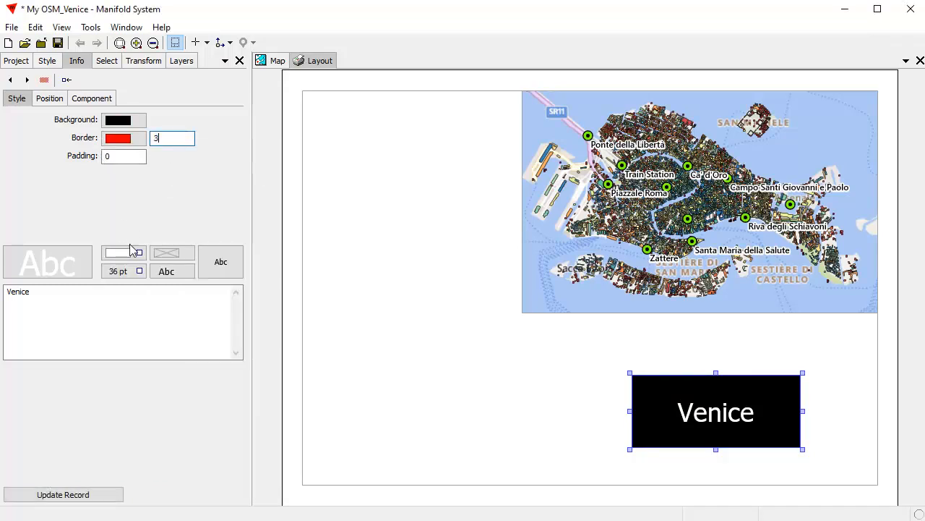
click(64, 494)
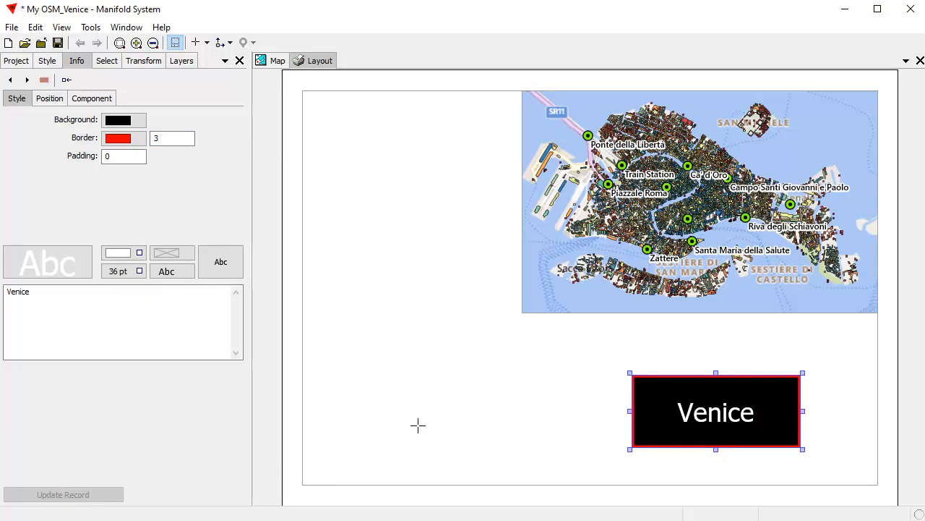
click(472, 371)
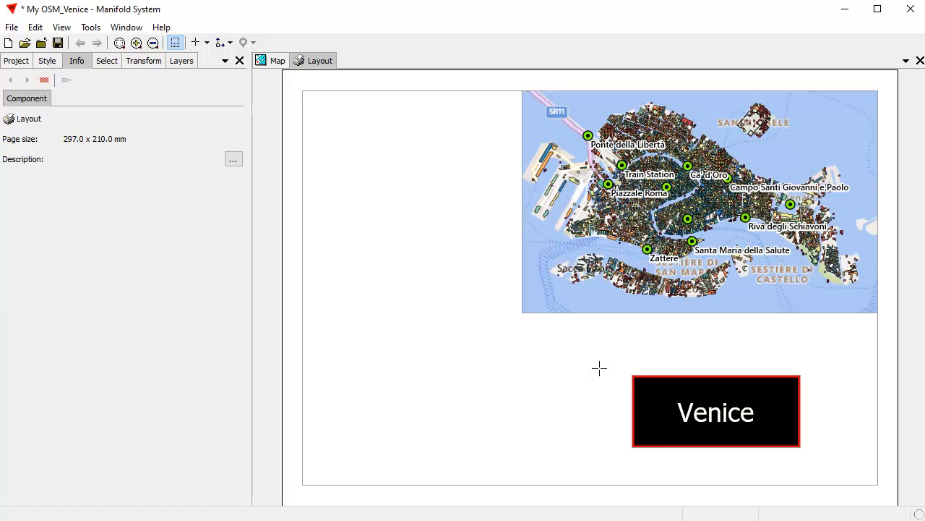
Step: Toggle the frame outlines off and on, select the map frame and start creating a legend
click(179, 45)
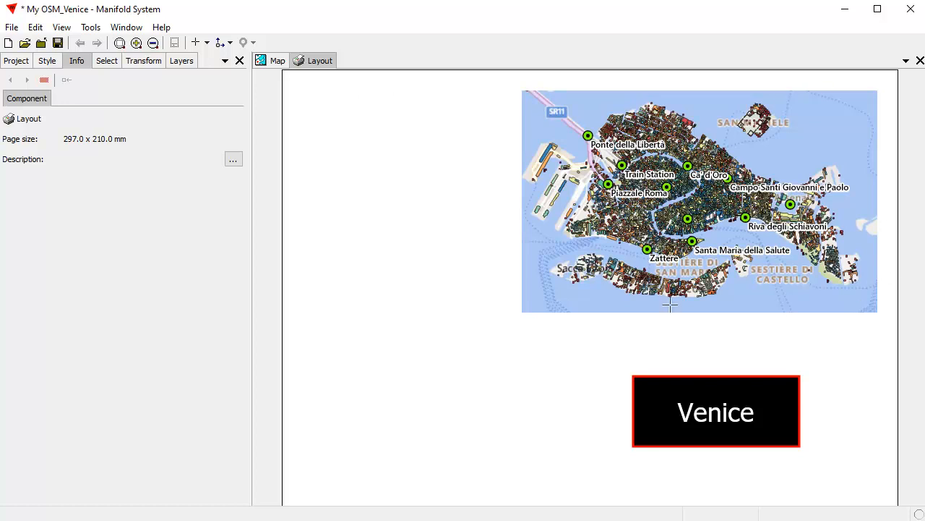
click(178, 46)
click(178, 45)
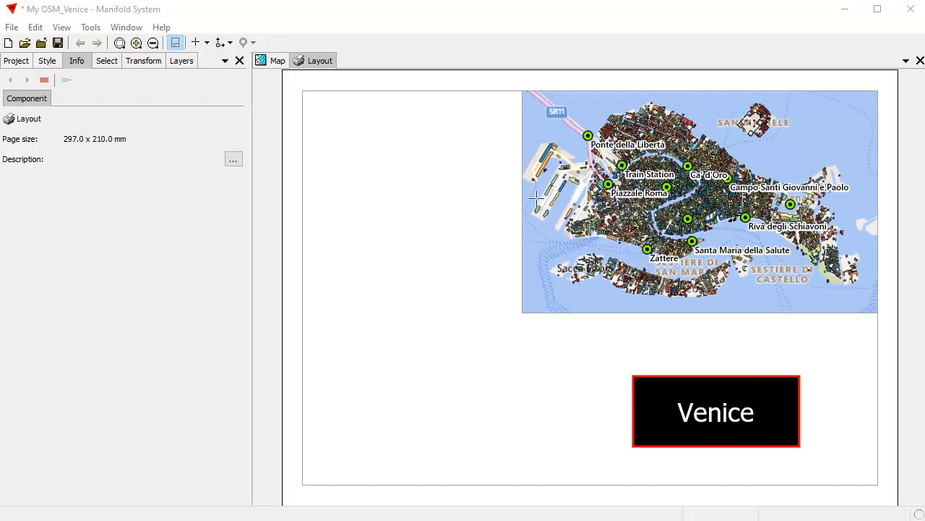
click(588, 248)
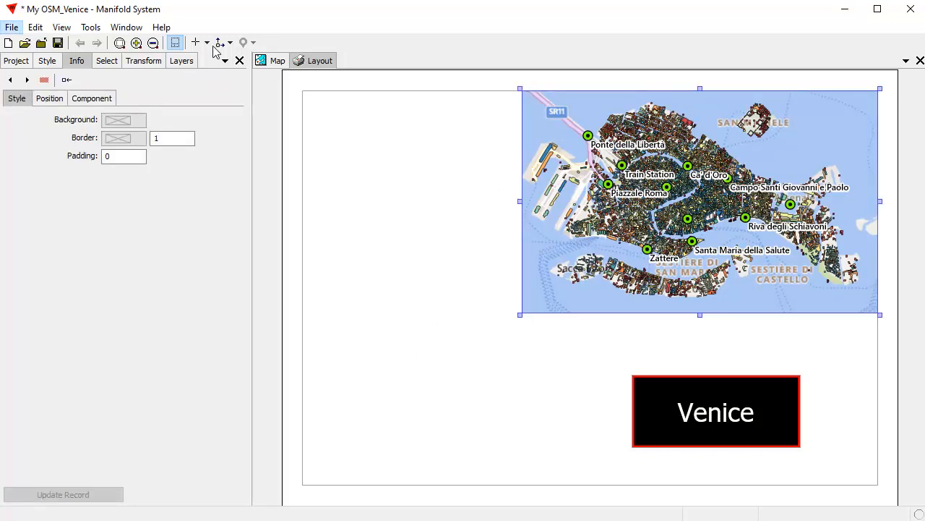
click(207, 43)
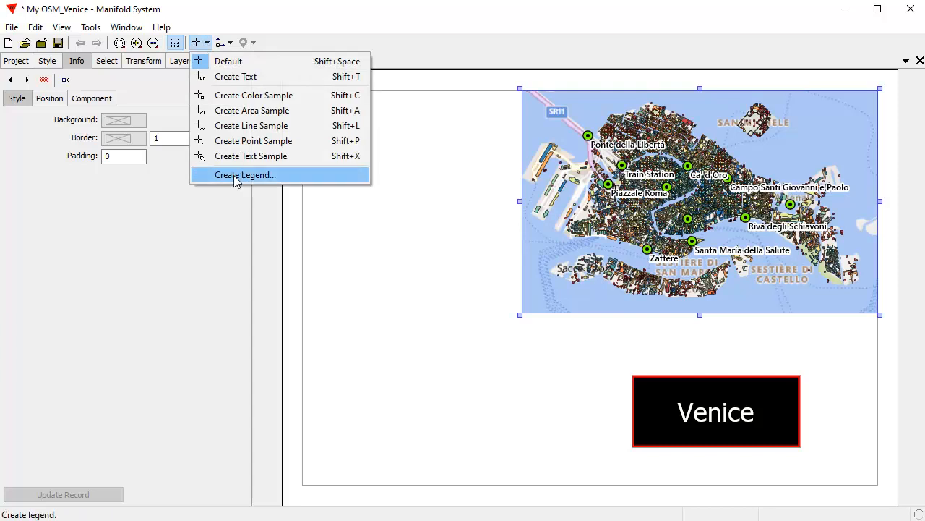
click(240, 174)
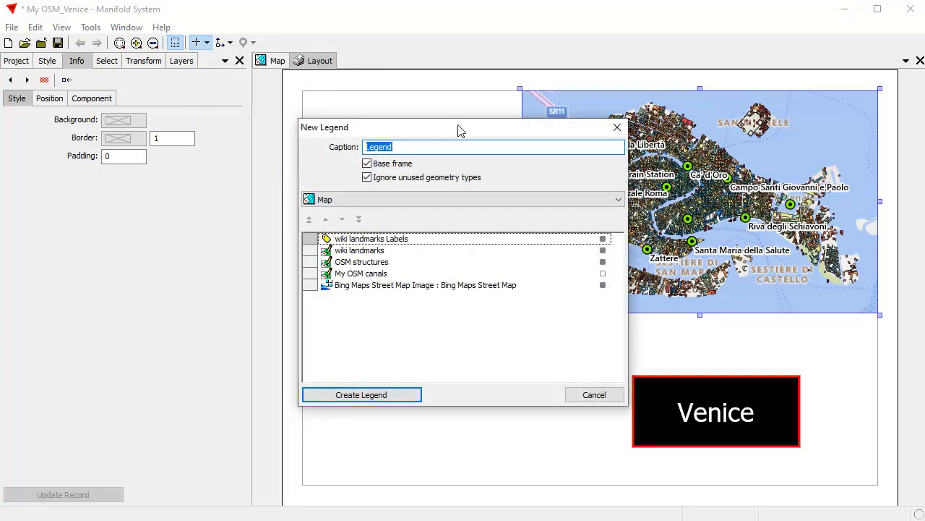
Step: Create a 'Building Heights' legend excluding wiki landmarks Labels, wiki landmarks and Bing Maps layers
drag(456, 128, 477, 136)
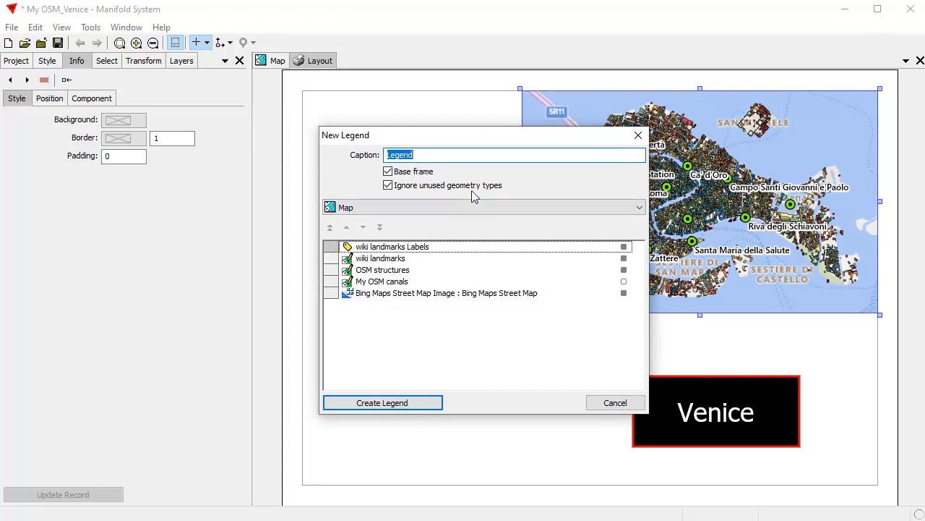
text(Building Heights)
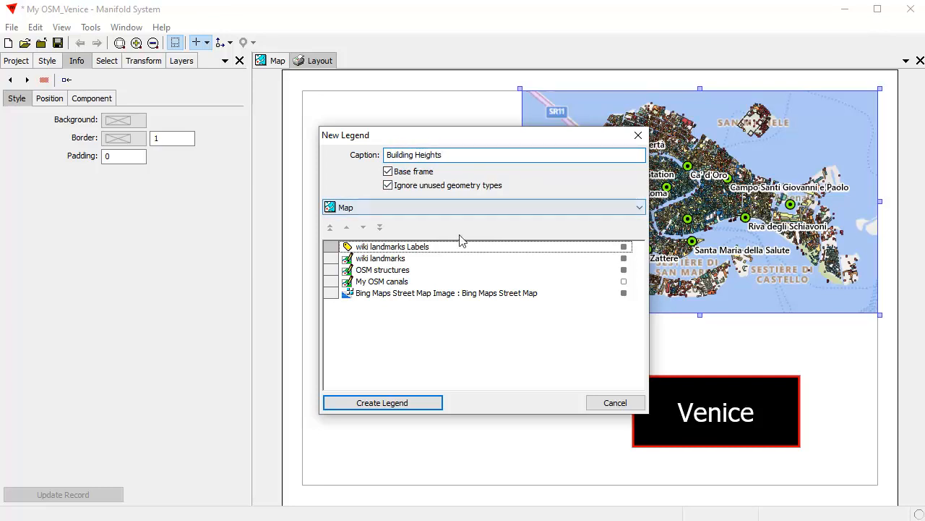
click(624, 247)
click(624, 258)
click(624, 293)
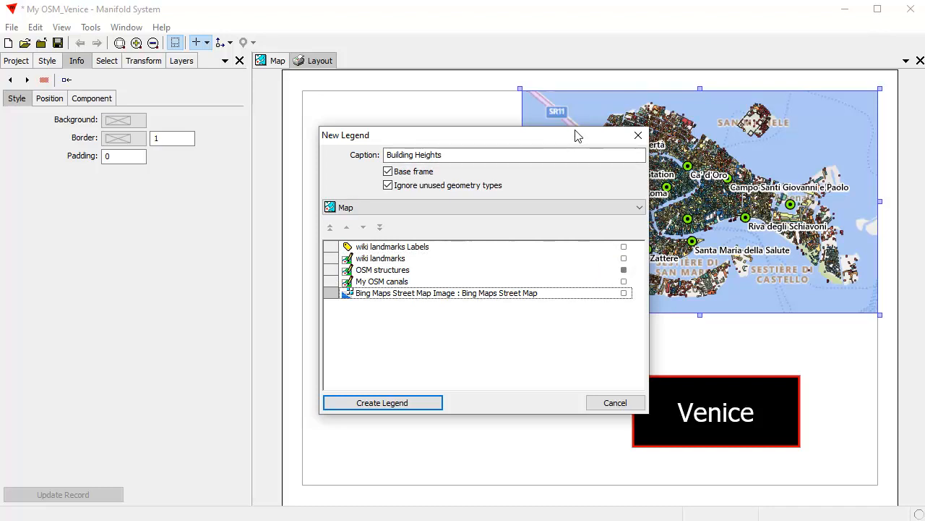
click(408, 403)
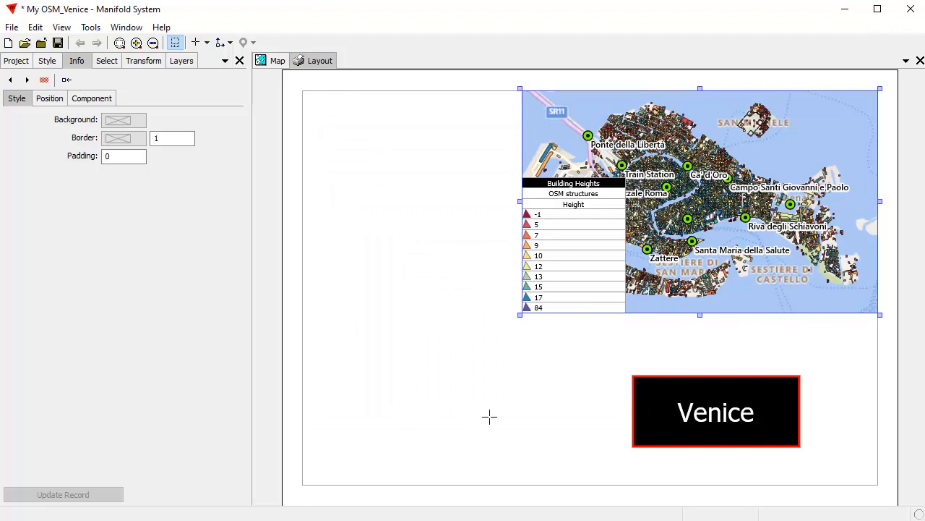
Step: Deselect the map, open the Layers list and inspect the Building Heights and OSM structures groups
click(455, 373)
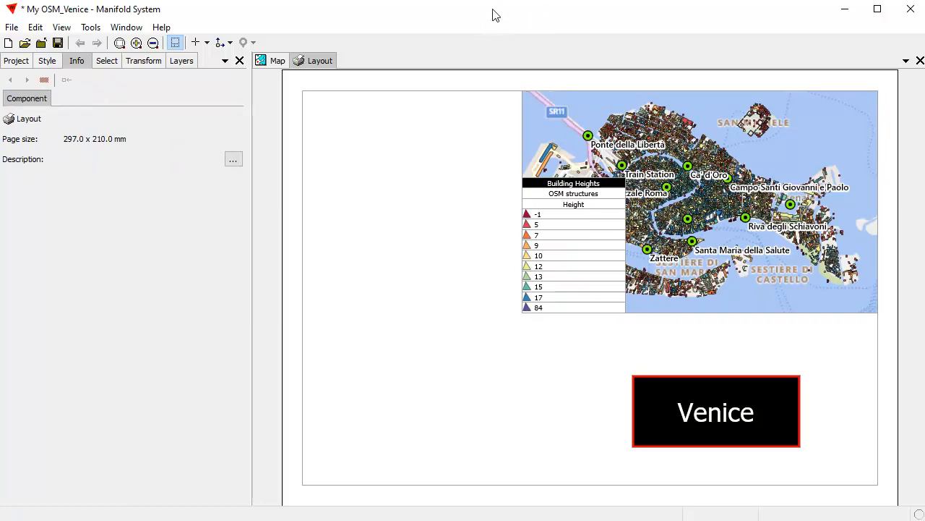
click(181, 62)
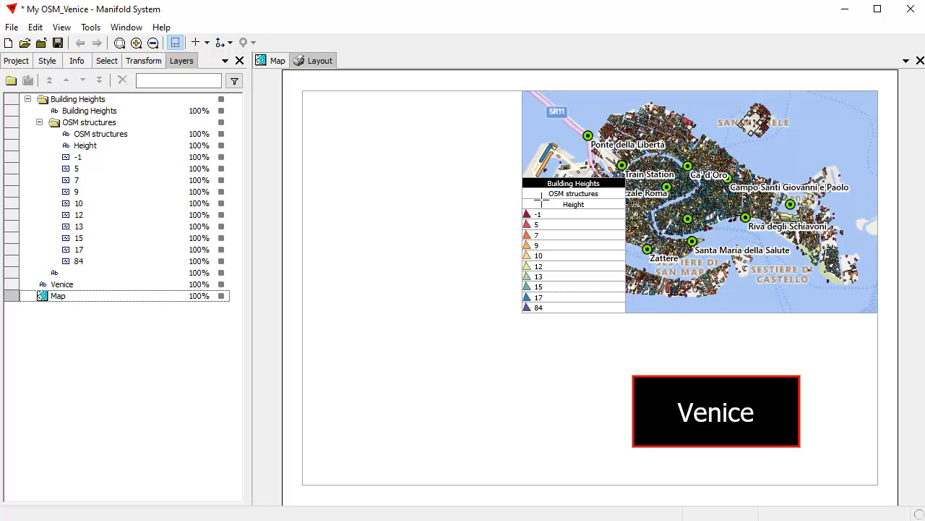
click(39, 122)
click(28, 100)
click(27, 99)
click(39, 122)
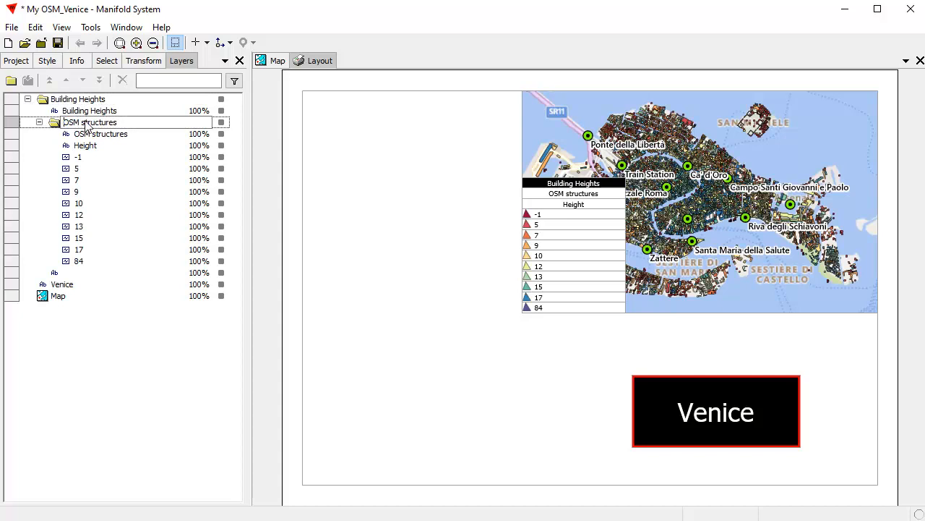
Step: Select the Building Heights legend group and collapse it along with OSM structures
key(End)
click(145, 264)
click(114, 122)
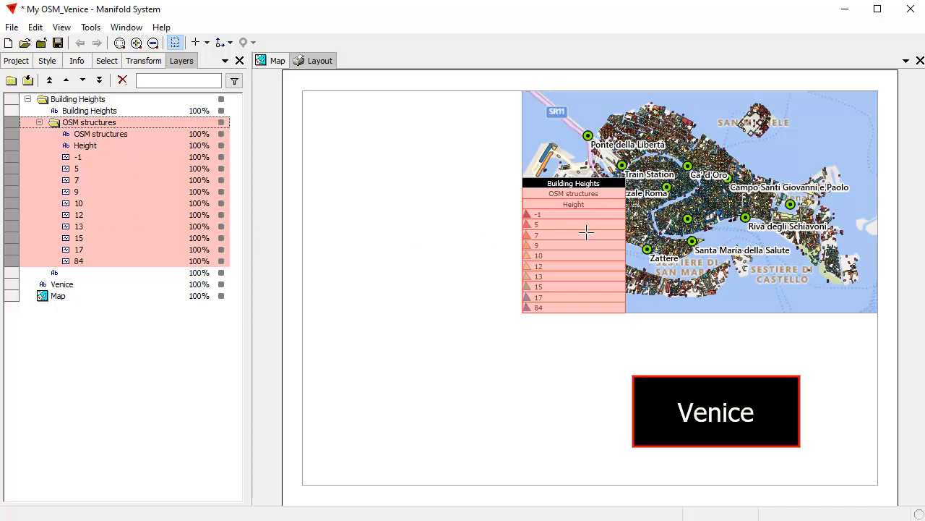
click(91, 100)
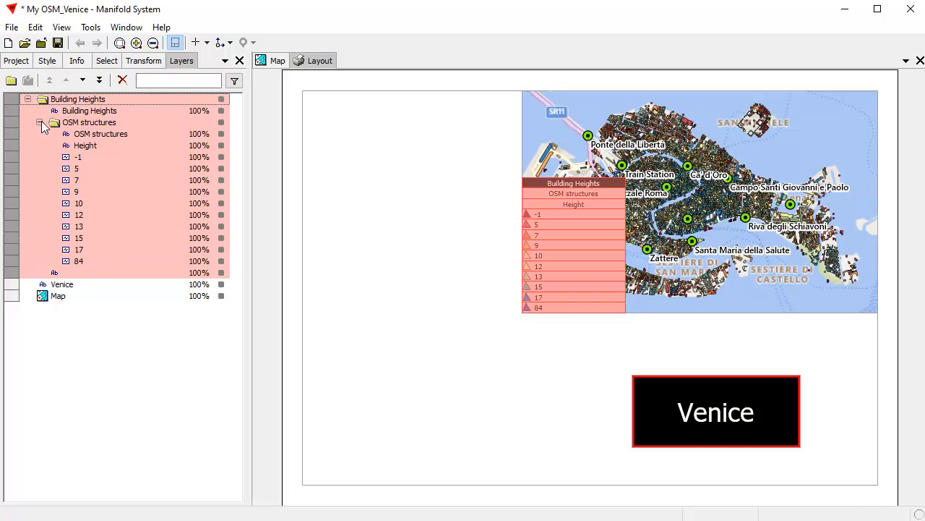
click(39, 123)
click(28, 99)
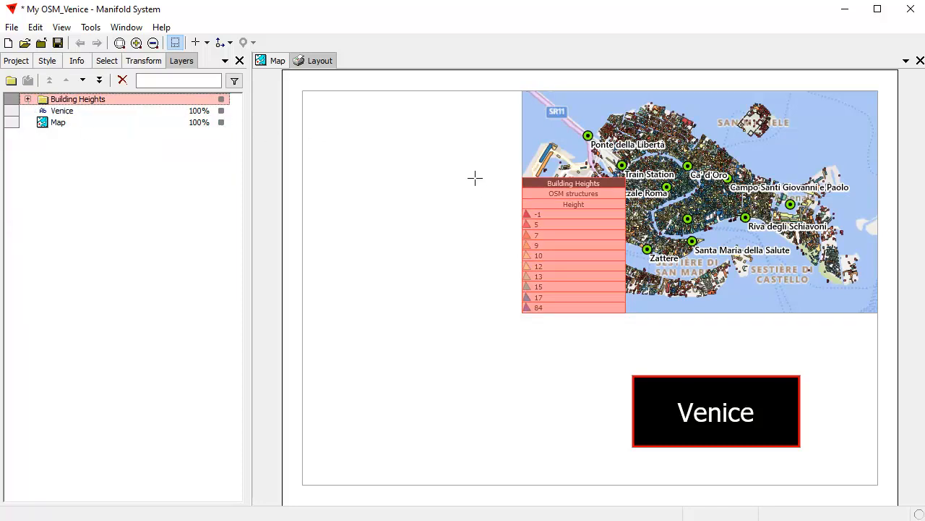
Step: Drag the Building Heights legend off the map into the blank left area of the page
click(551, 185)
drag(550, 186, 384, 213)
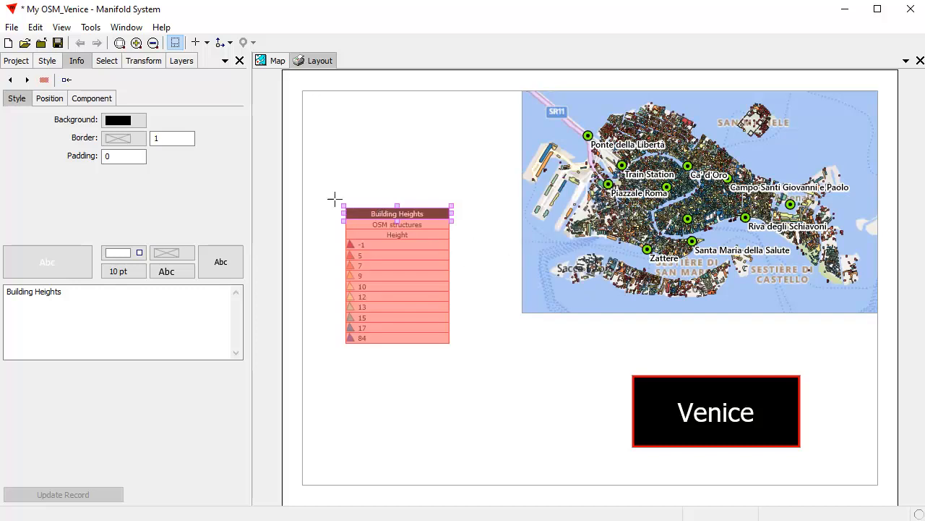
drag(333, 194, 479, 359)
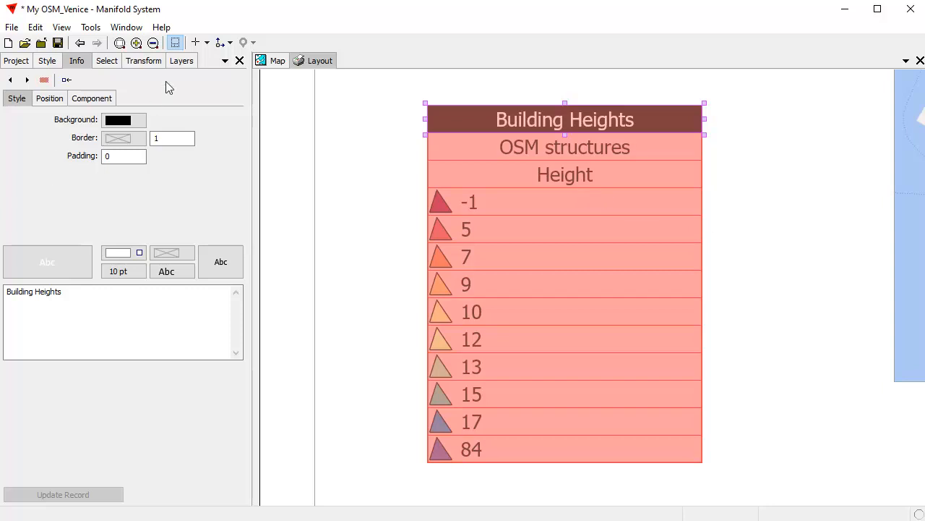
Step: In Layers, expand Building Heights, toggle its visibility off and on, then clear the selection
click(180, 62)
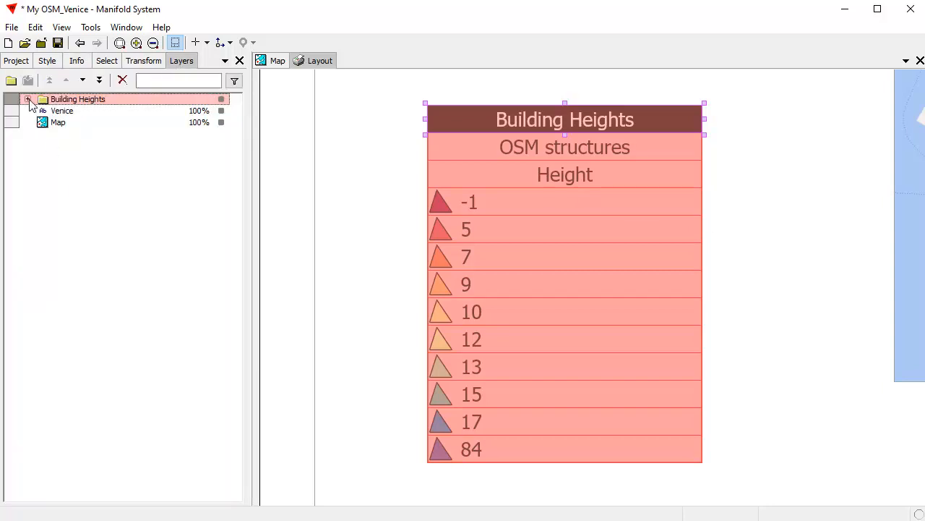
click(27, 99)
click(221, 99)
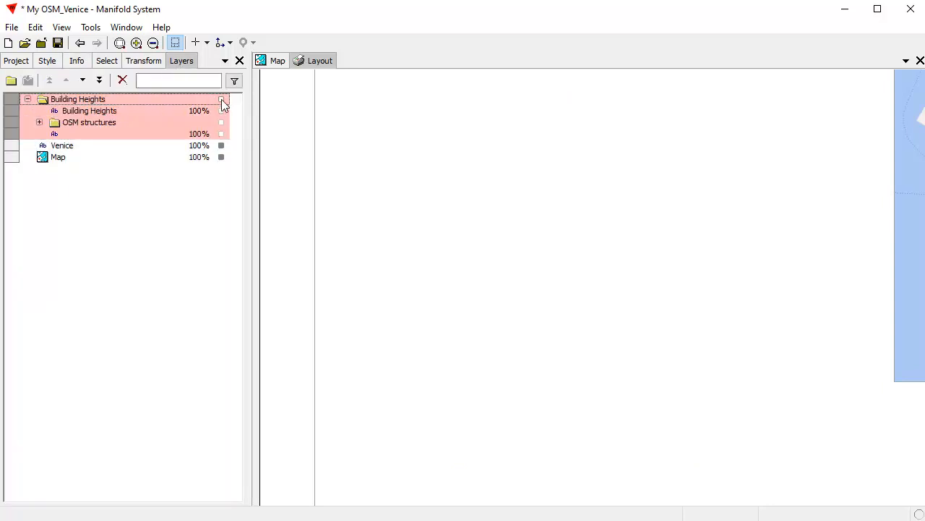
click(221, 100)
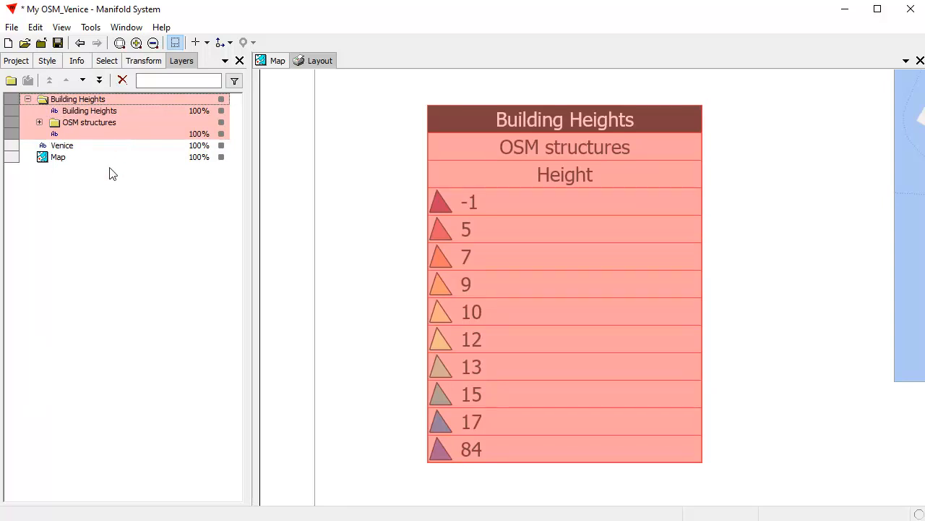
click(91, 219)
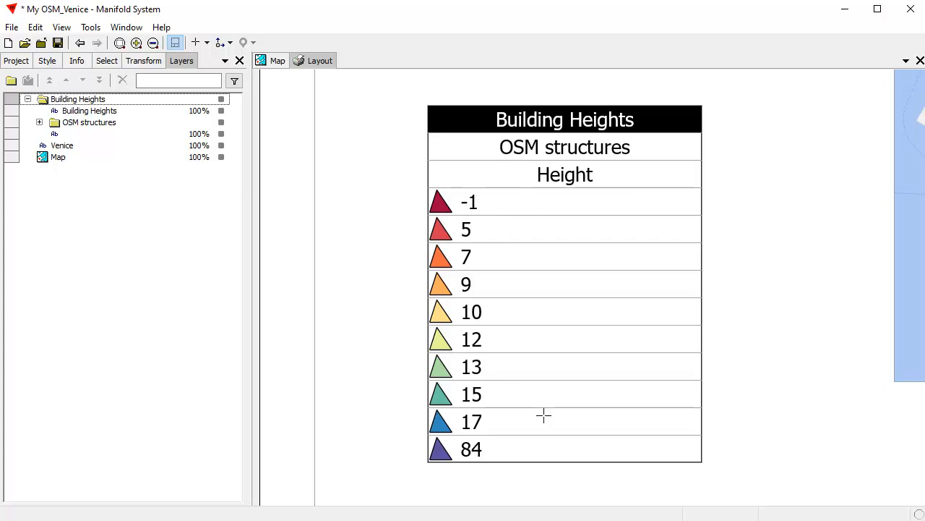
Step: Toggle the frame outlines off and back on to inspect the legend rows
click(175, 44)
click(180, 44)
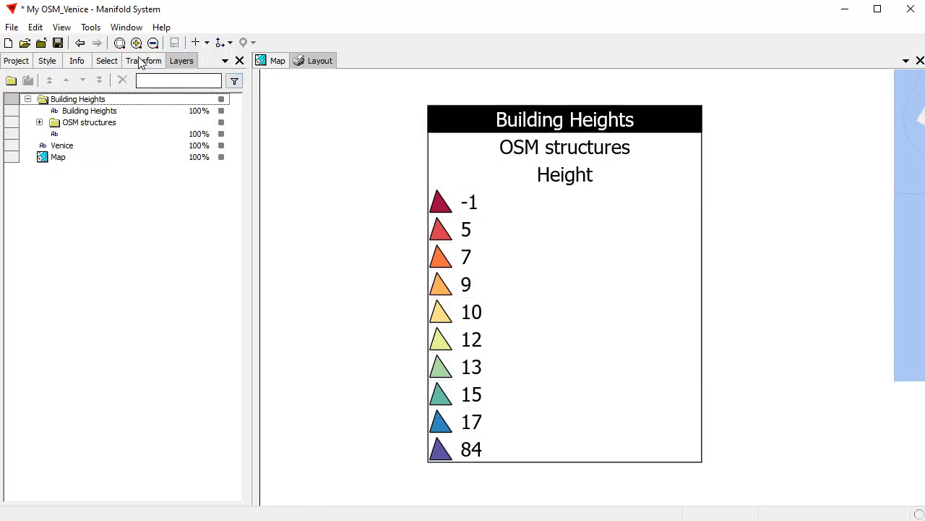
click(176, 43)
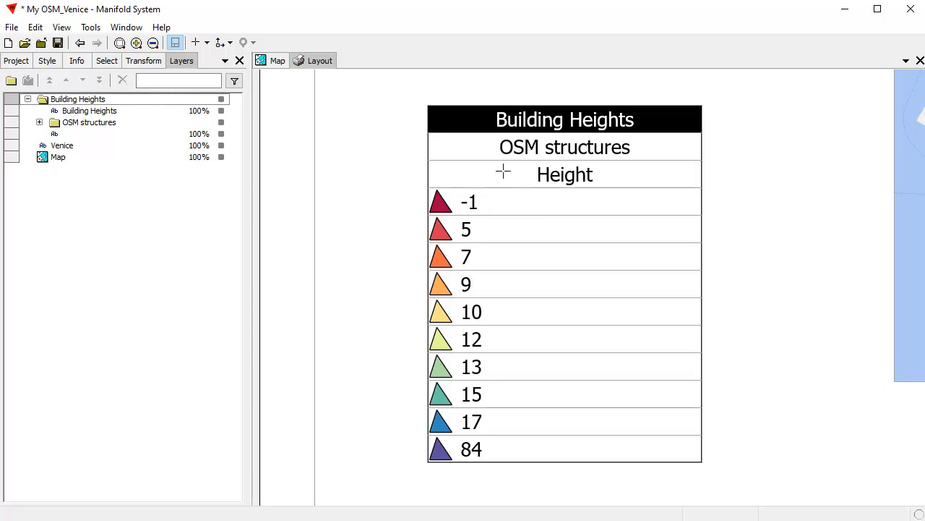
Step: Delete the Height and OSM structures legend headings and hide the legend's background frame layer
click(39, 122)
click(87, 147)
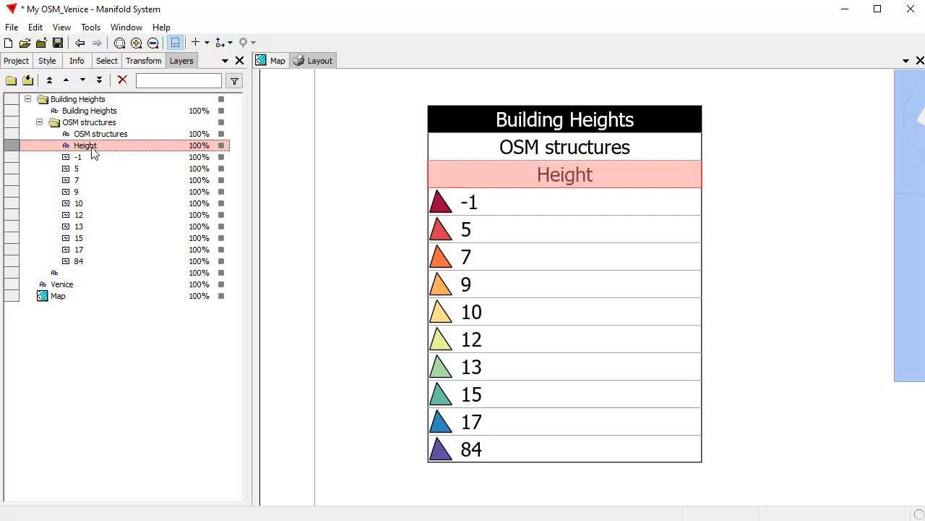
click(123, 80)
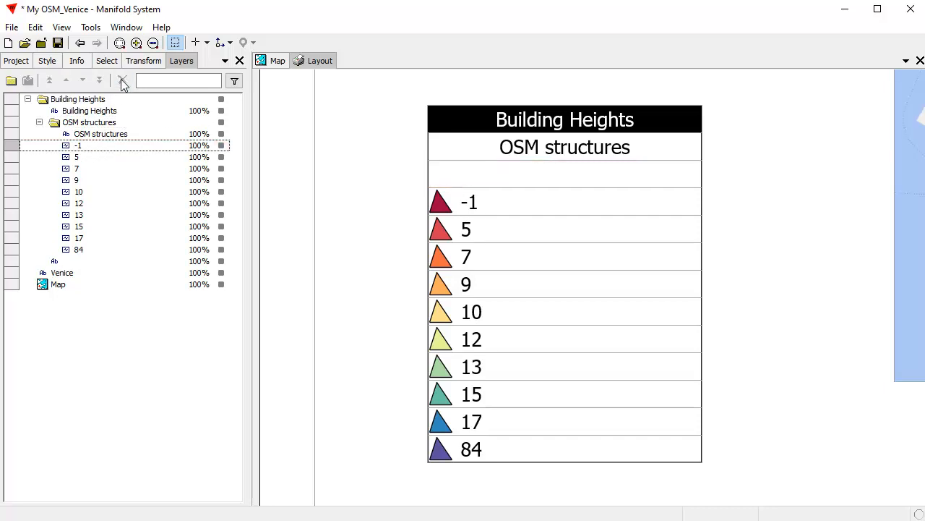
click(123, 135)
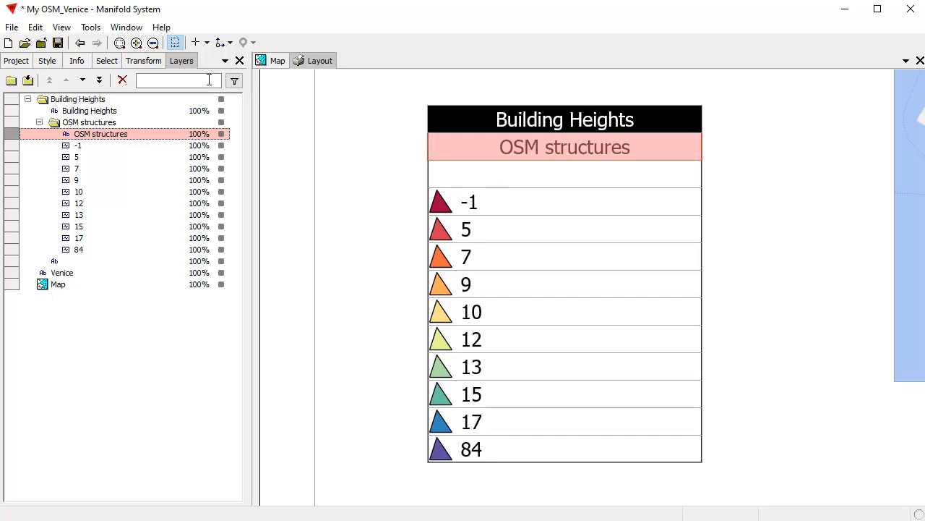
click(122, 80)
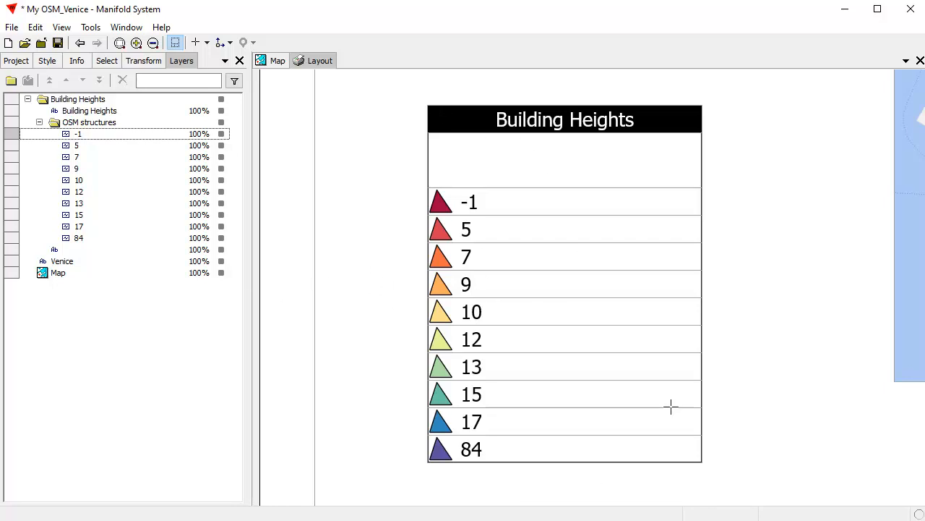
click(221, 249)
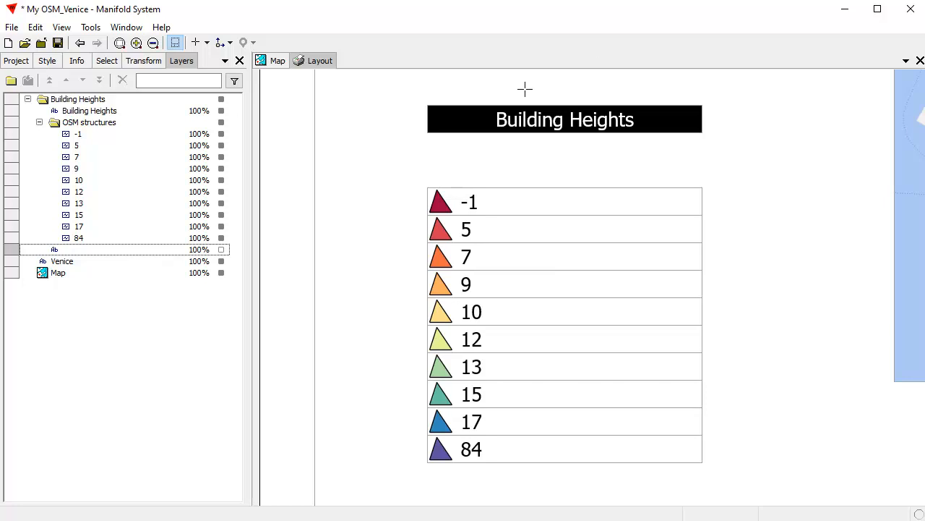
Step: Stack the legend entries vertically under the Building Heights title as anchor, then deselect everything
drag(525, 88, 600, 483)
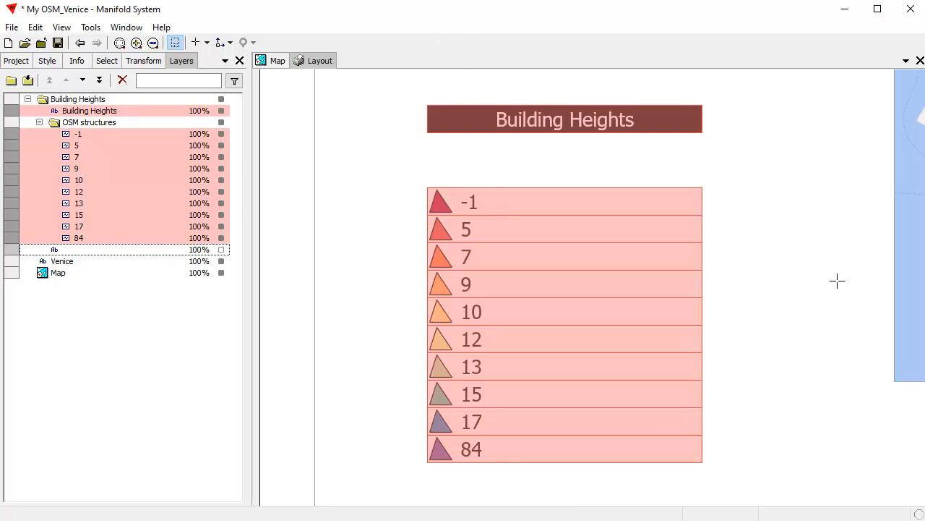
double_click(572, 122)
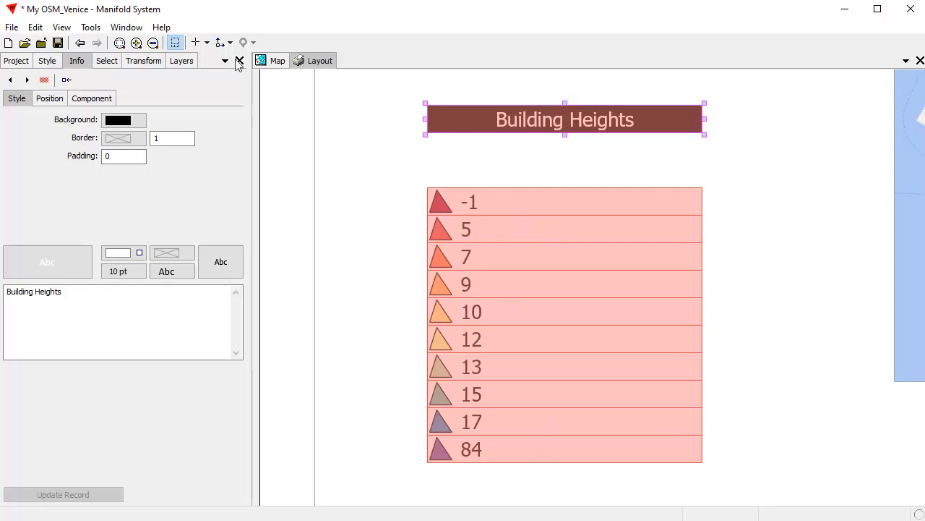
click(218, 44)
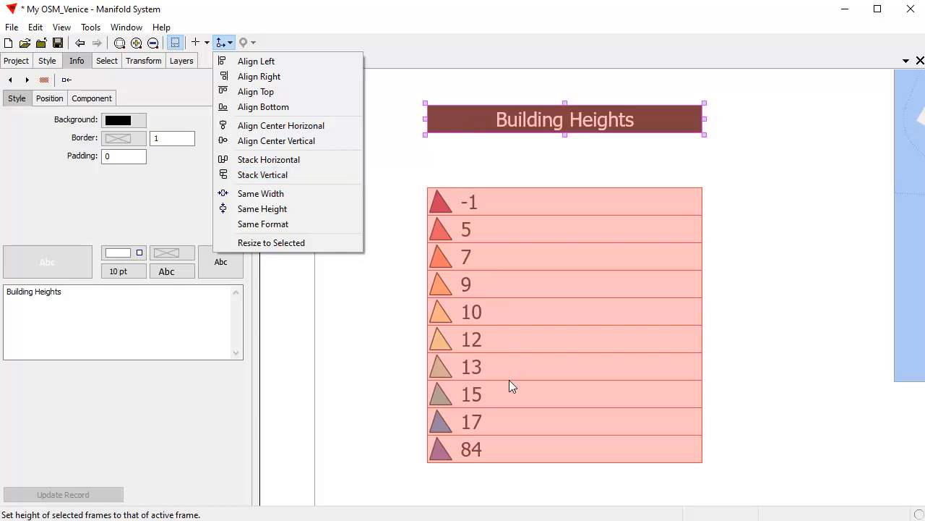
click(297, 175)
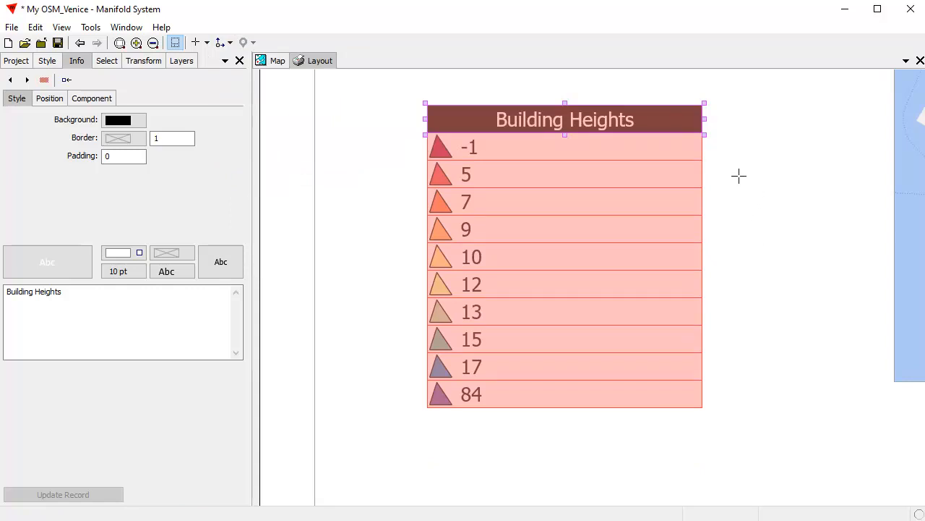
click(35, 27)
click(63, 124)
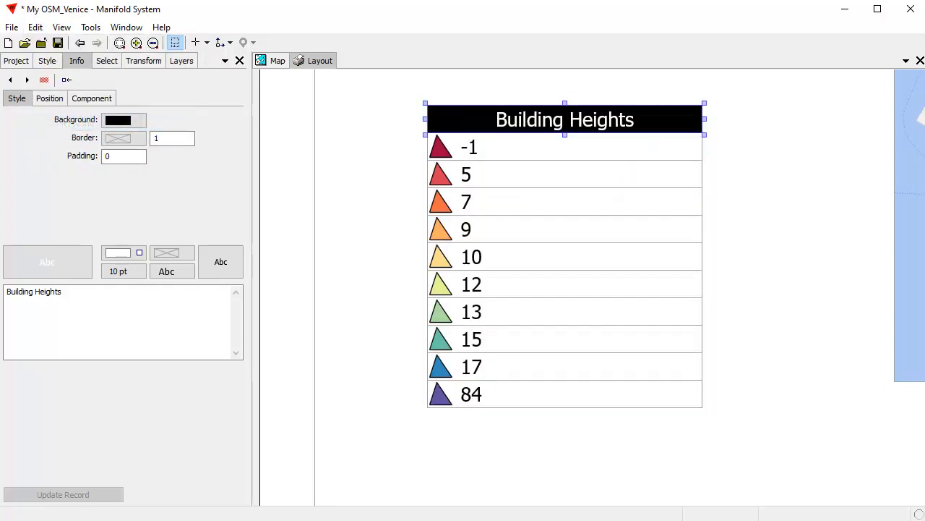
Step: Set legend entry 13's padding to 2 and apply it, then select all OSM structures height entries
click(809, 226)
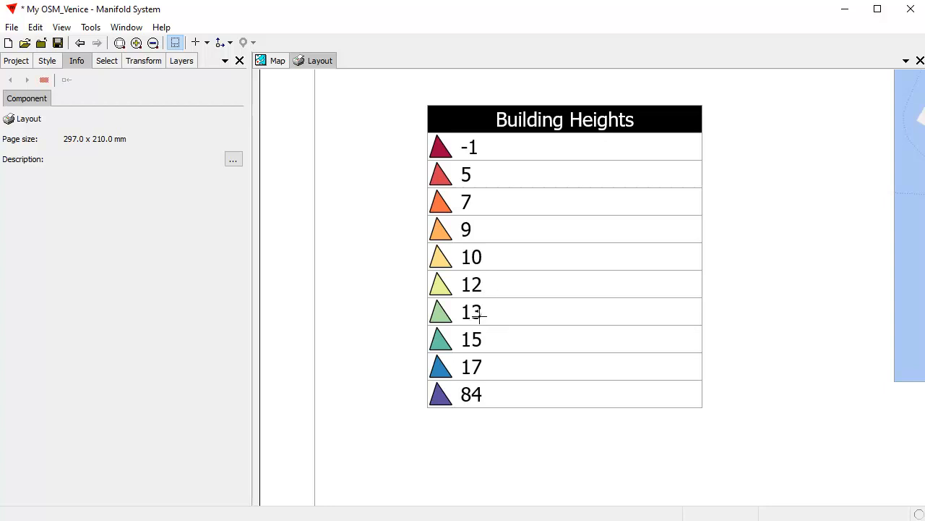
click(483, 312)
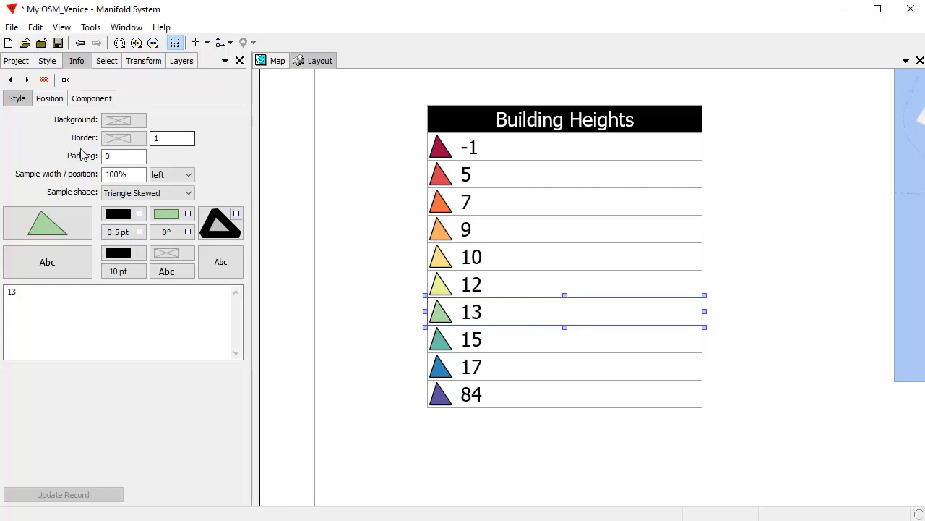
double_click(128, 155)
text(2)
click(85, 494)
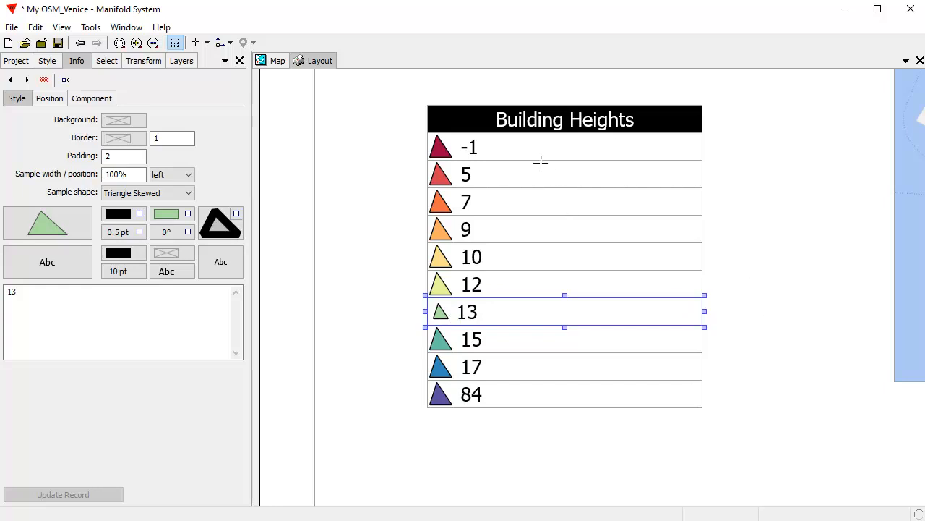
click(186, 64)
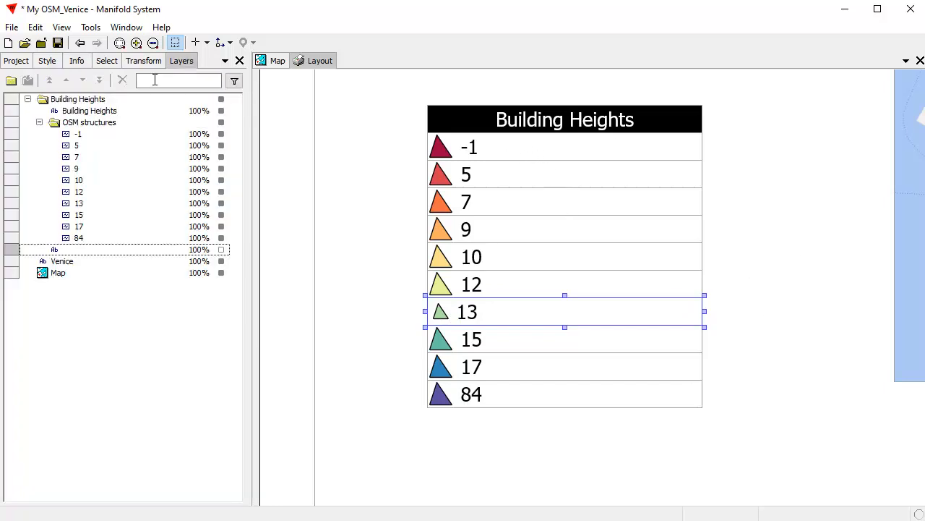
click(92, 124)
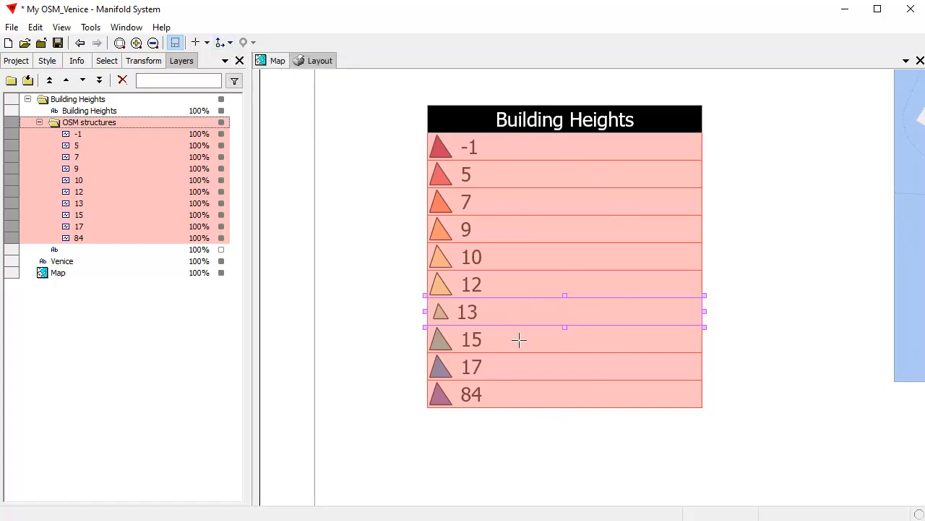
Step: Match all height entries to entry 13's formatting, clear the selection, and hide frame outlines
click(230, 44)
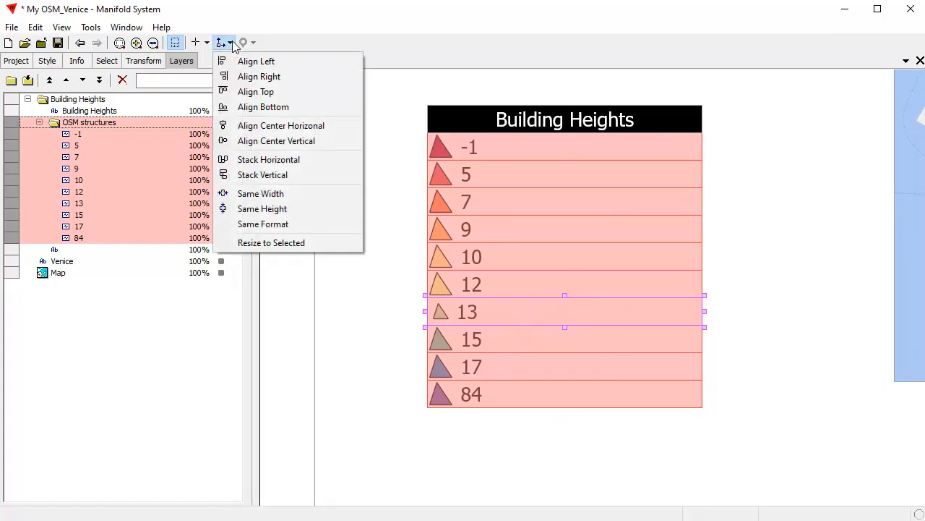
click(286, 226)
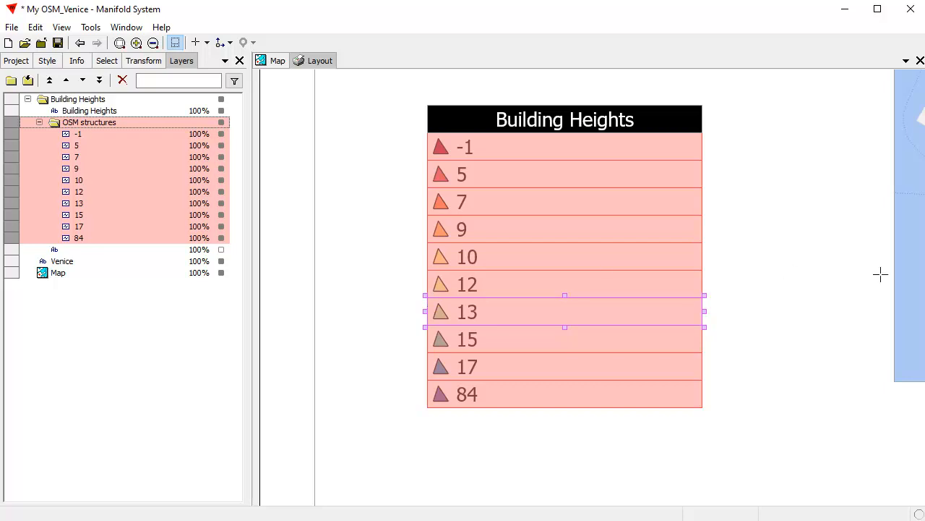
click(790, 301)
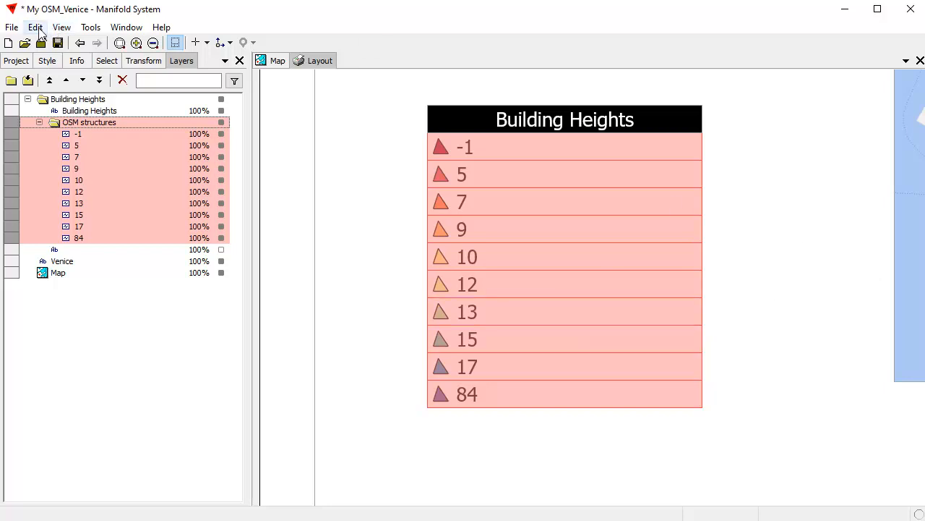
click(34, 27)
click(58, 122)
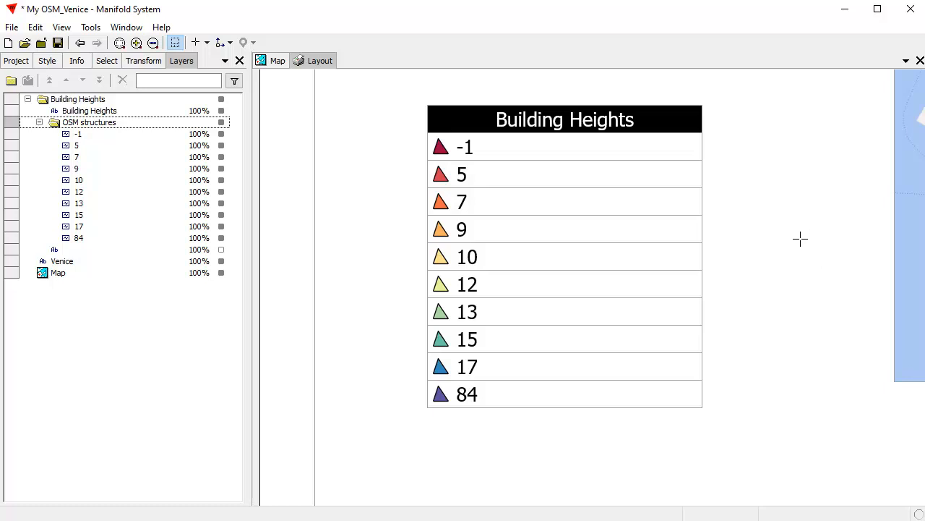
click(175, 43)
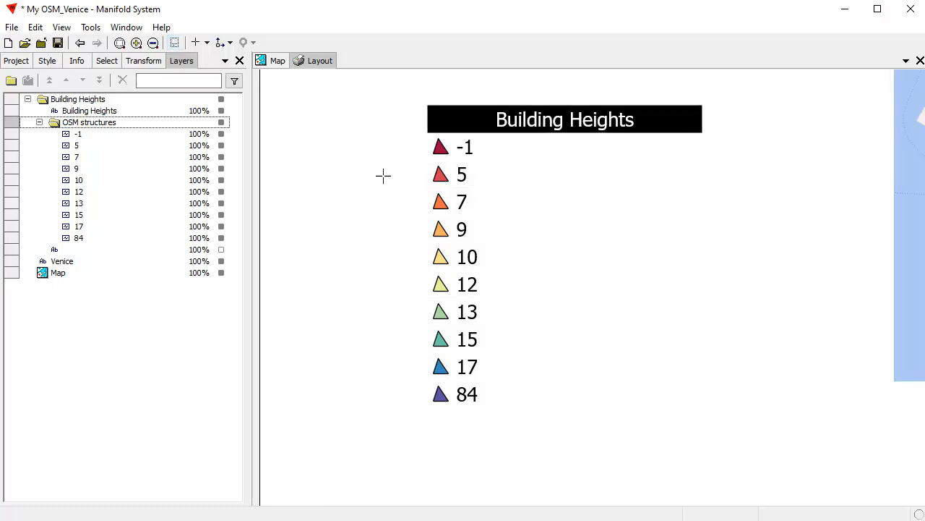
Step: Turn on the unnamed Ab layer to frame the legend, show frame guides, and select that frame
click(221, 249)
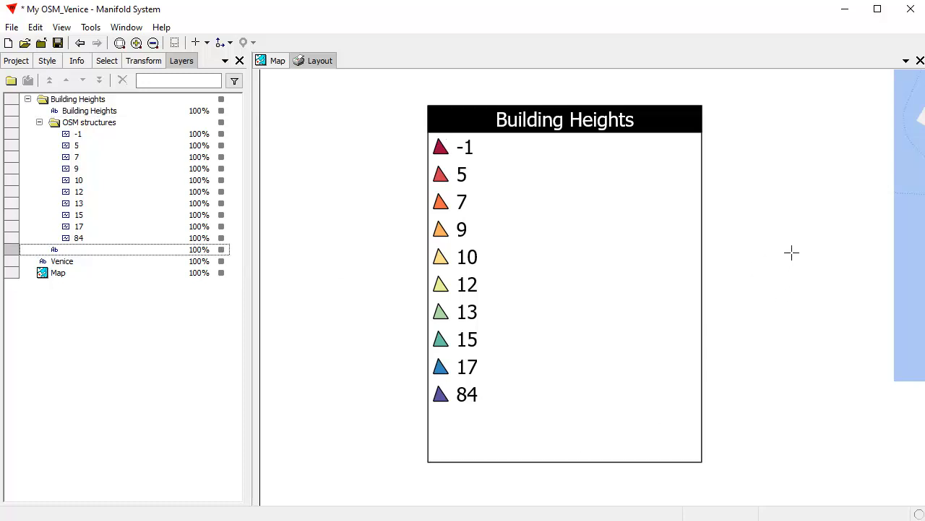
click(175, 42)
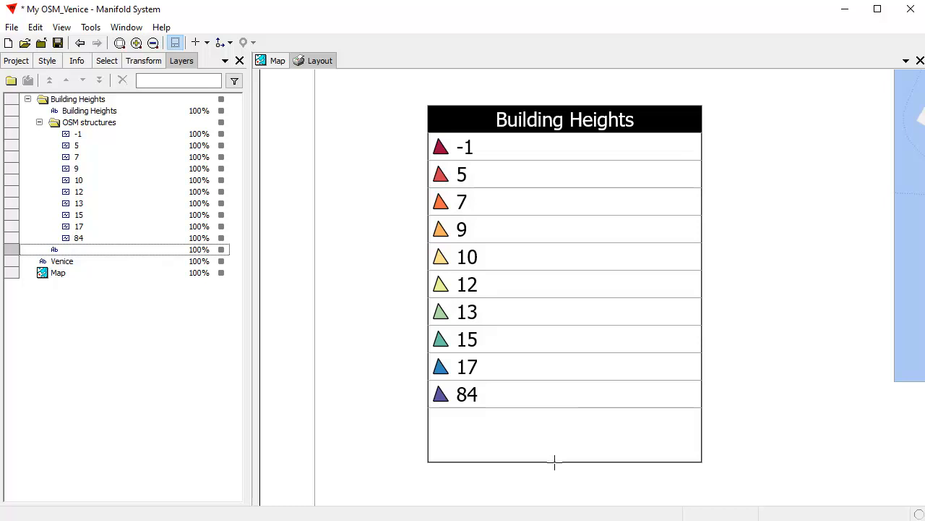
click(545, 458)
Step: Select the Building Heights legend title layer in the Layers list
click(179, 62)
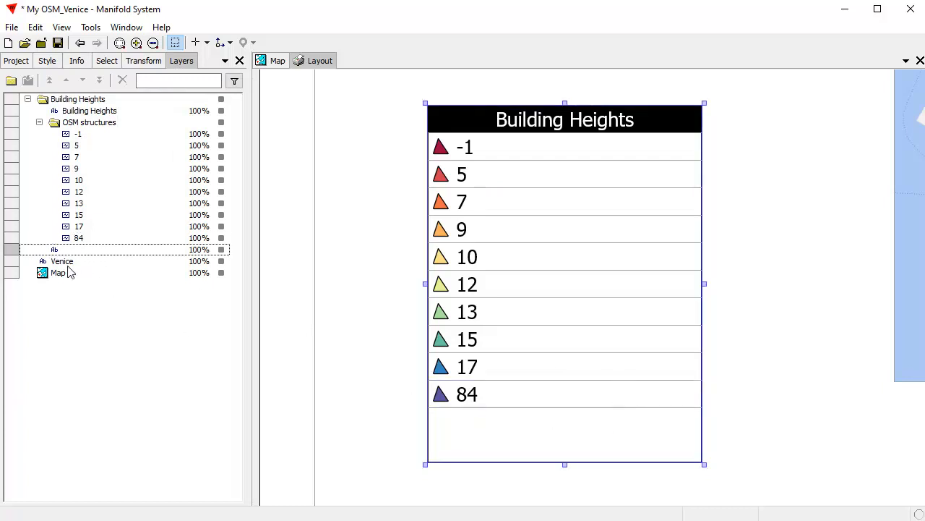
key(alt)
click(101, 323)
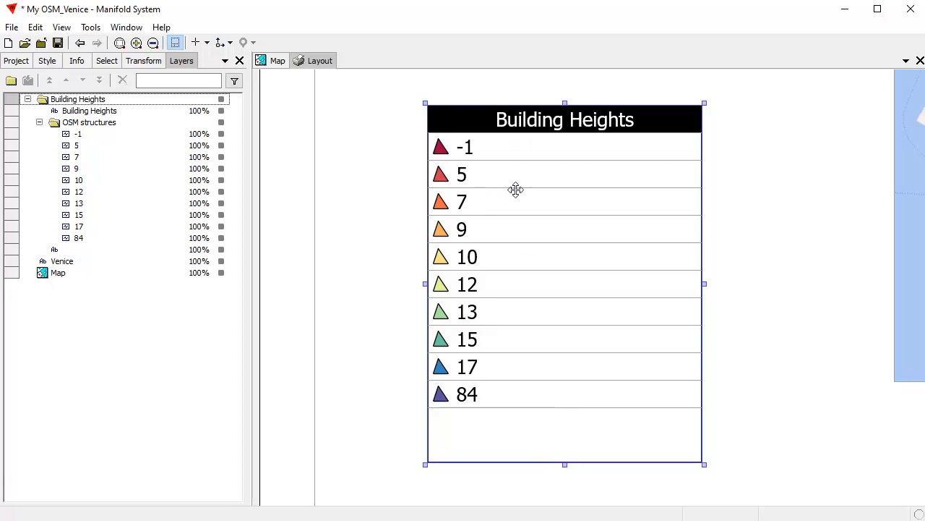
click(112, 115)
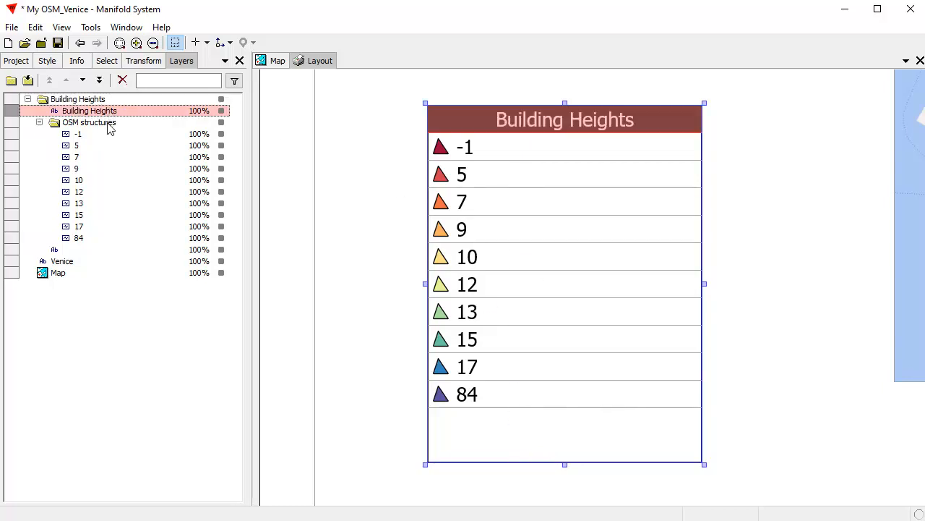
Step: Resize the legend frame to fit the Building Heights and OSM structures layers, then deselect everything
ctrl+click(107, 124)
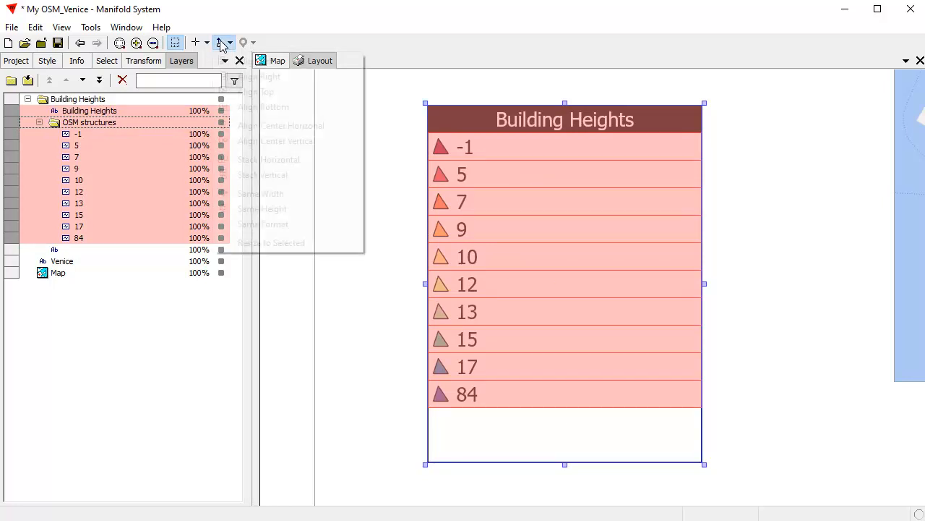
click(221, 44)
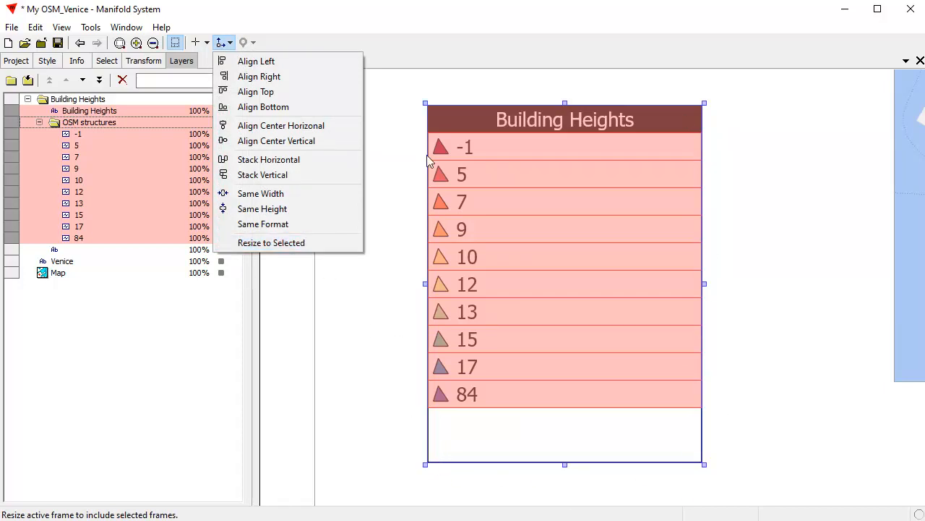
click(287, 246)
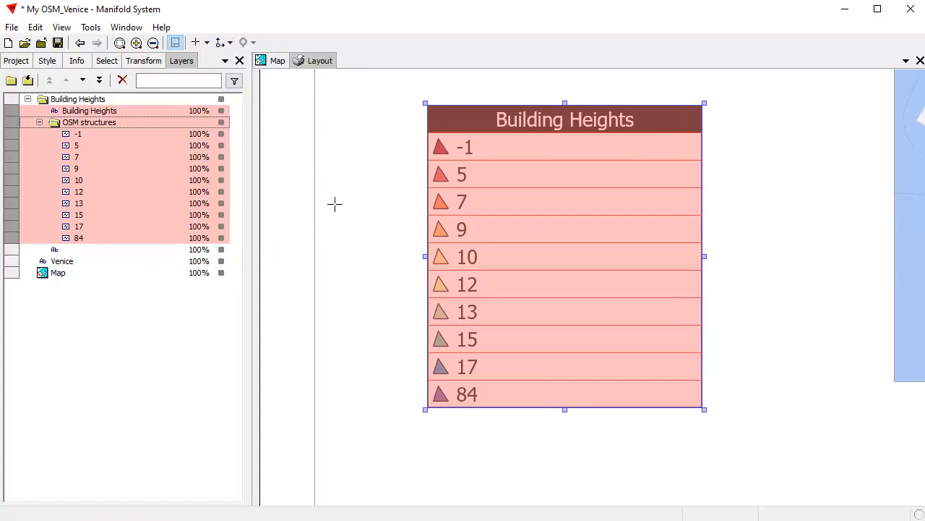
click(35, 27)
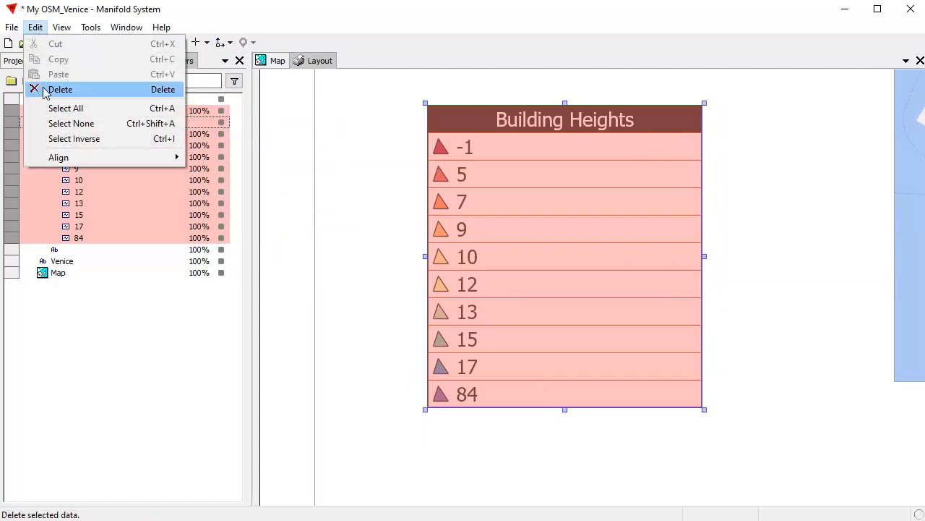
click(52, 124)
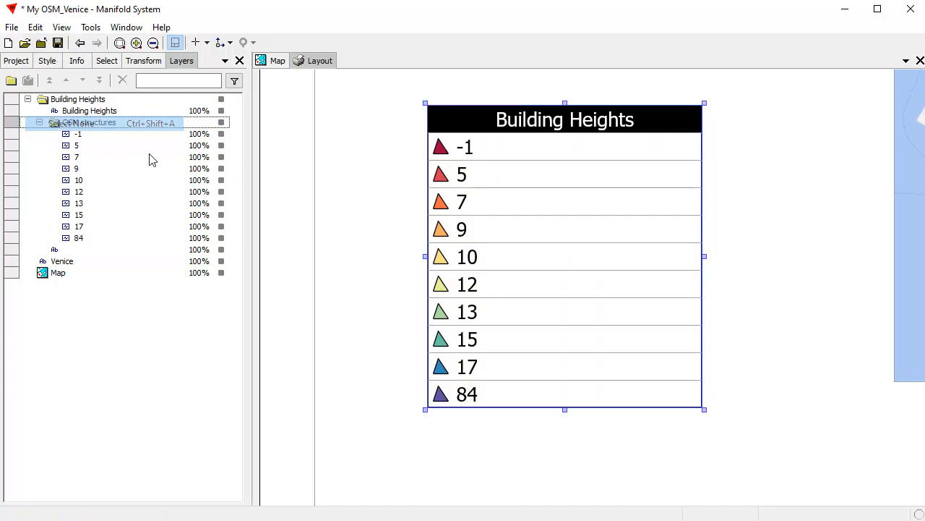
click(768, 198)
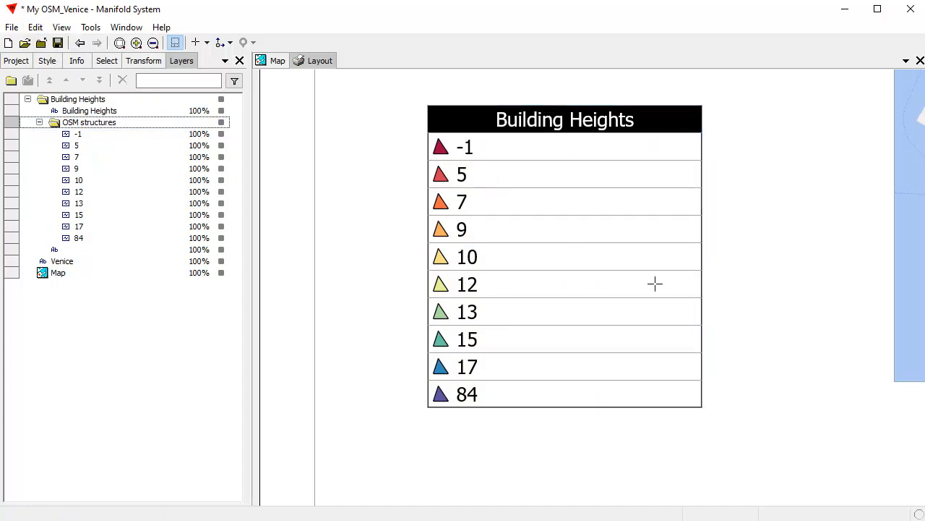
Step: Hide the frame guides and zoom out to view the full layout page
click(176, 43)
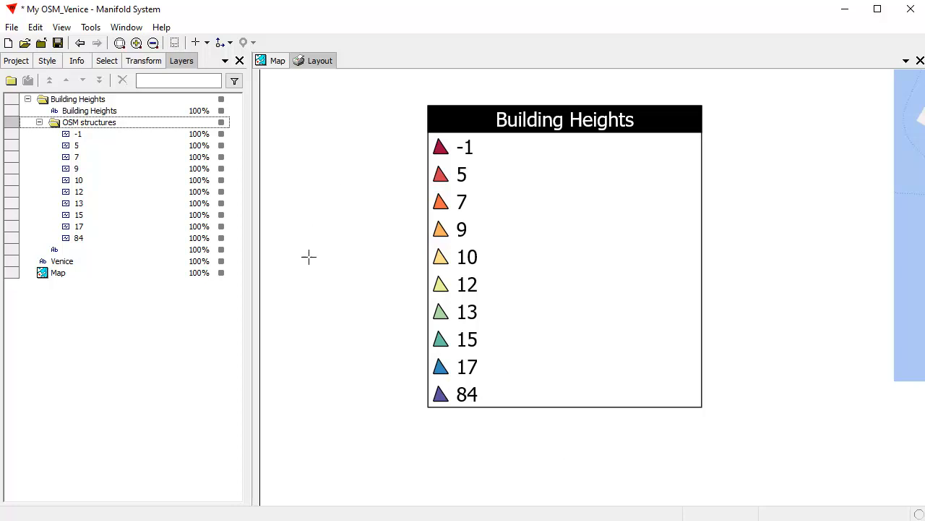
scroll(337, 291, down, 2)
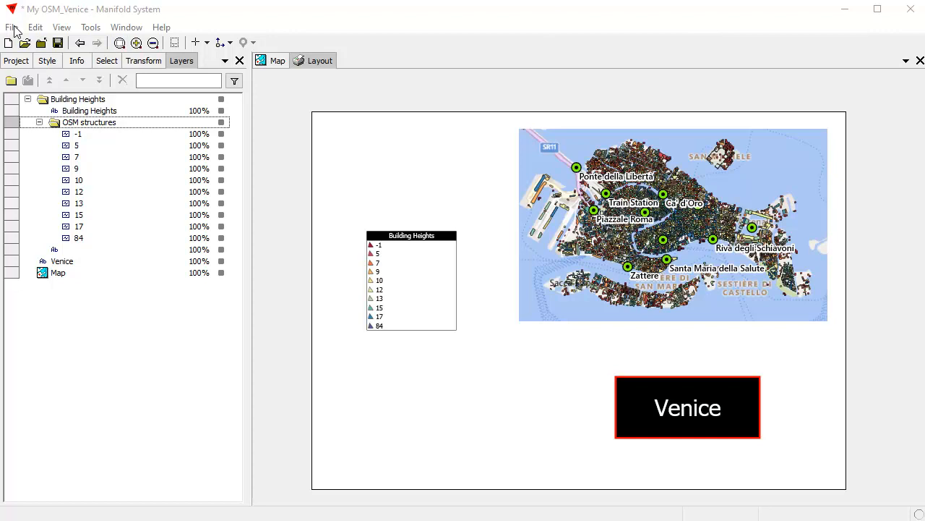
click(11, 29)
Step: Print the layout with Microsoft Print to PDF, saving it as Venice PDF
click(40, 222)
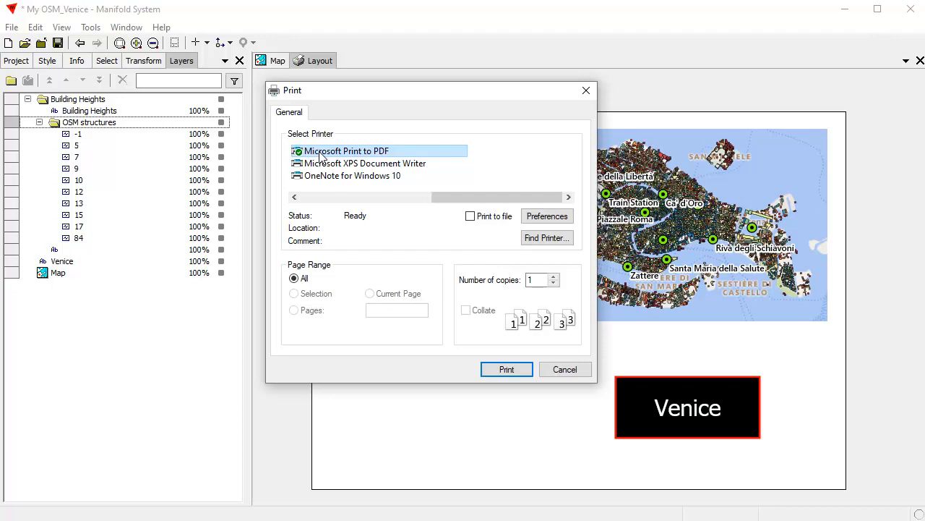
click(508, 371)
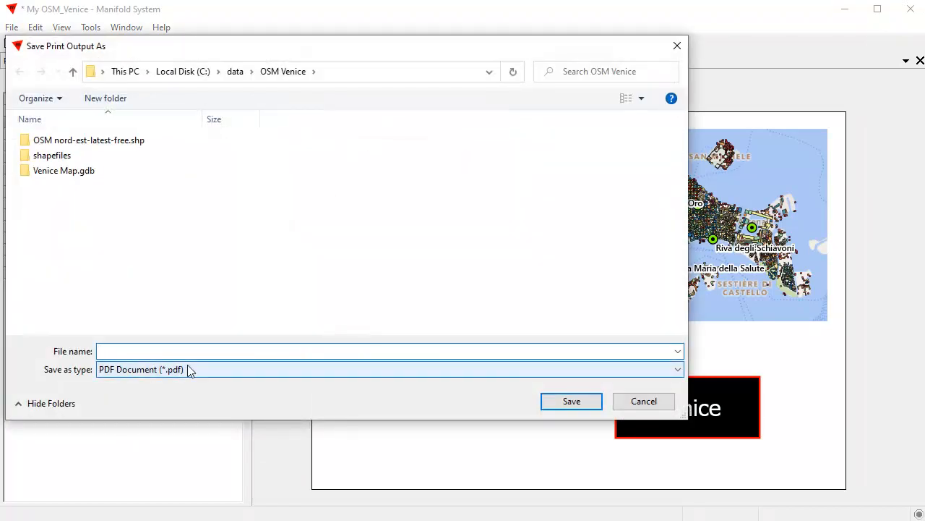
text(Venice )
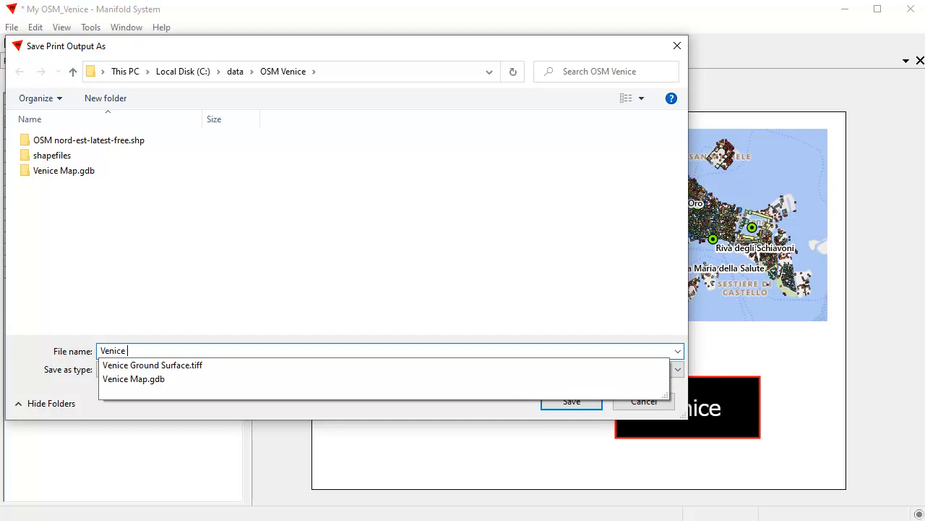
text(PDS)
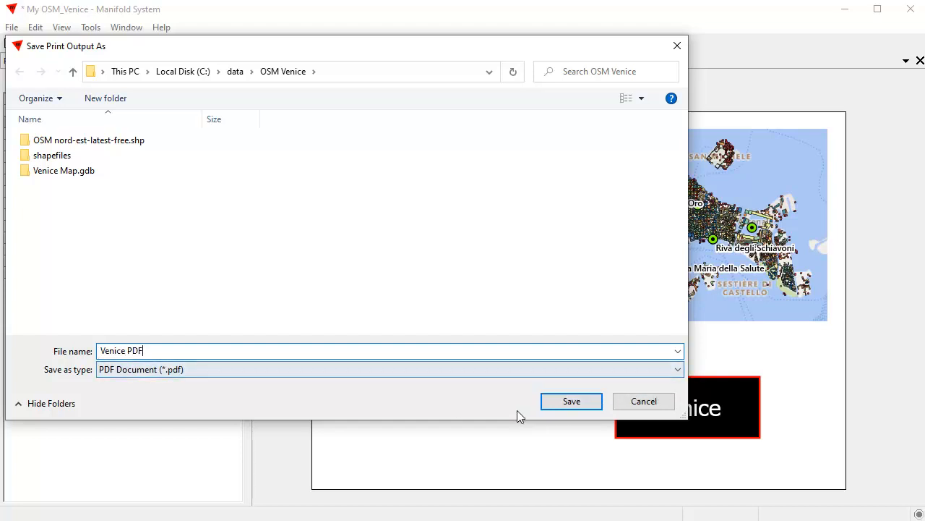
click(592, 401)
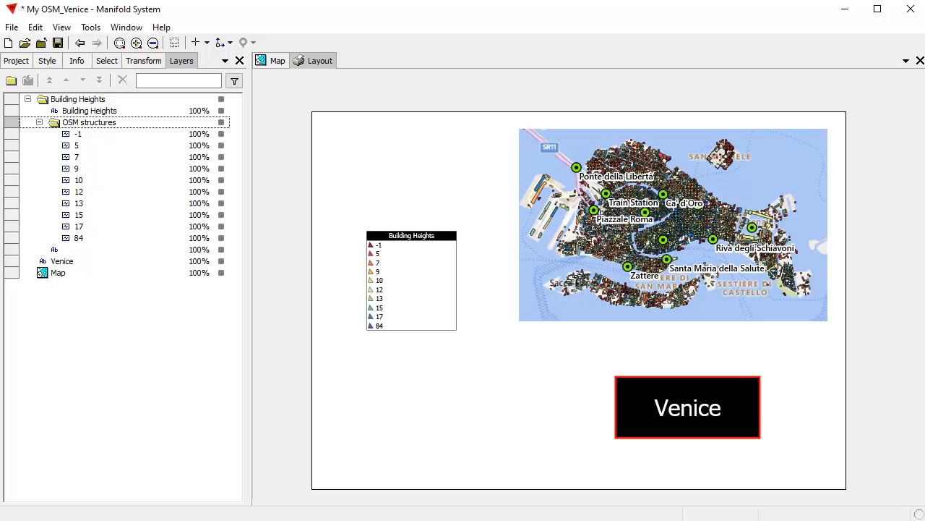
key(alt+Tab)
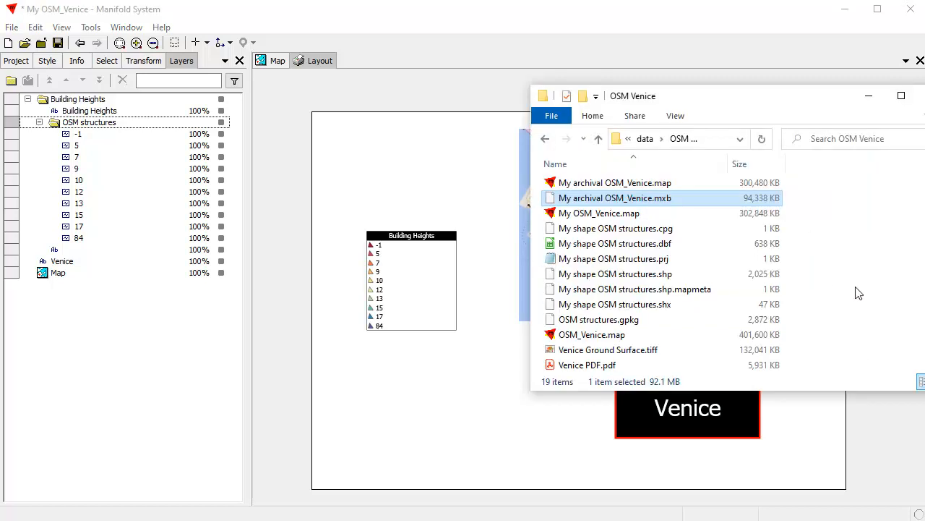
click(619, 367)
double_click(619, 367)
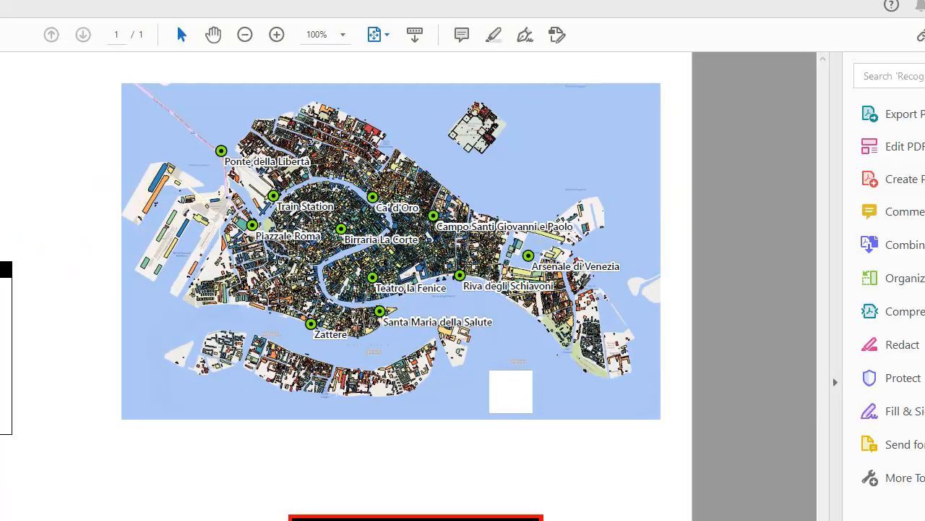
key(super+Down)
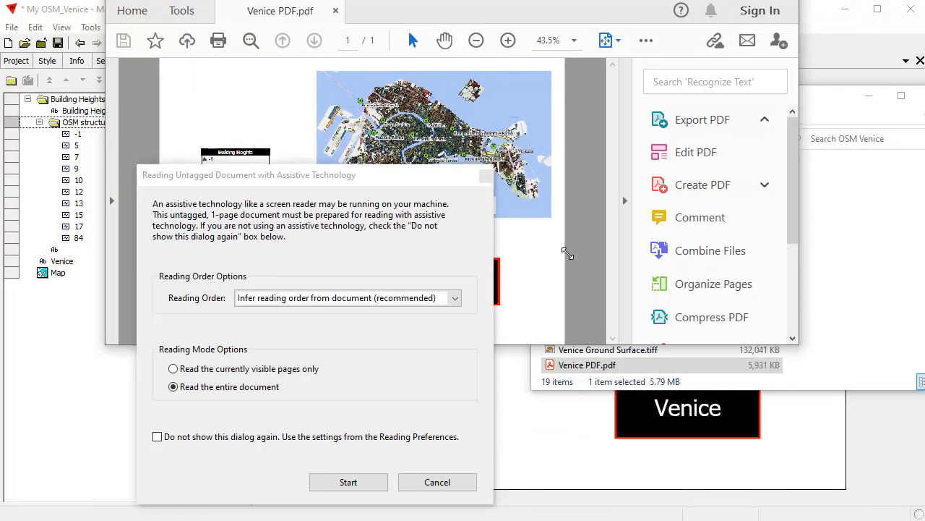
click(438, 483)
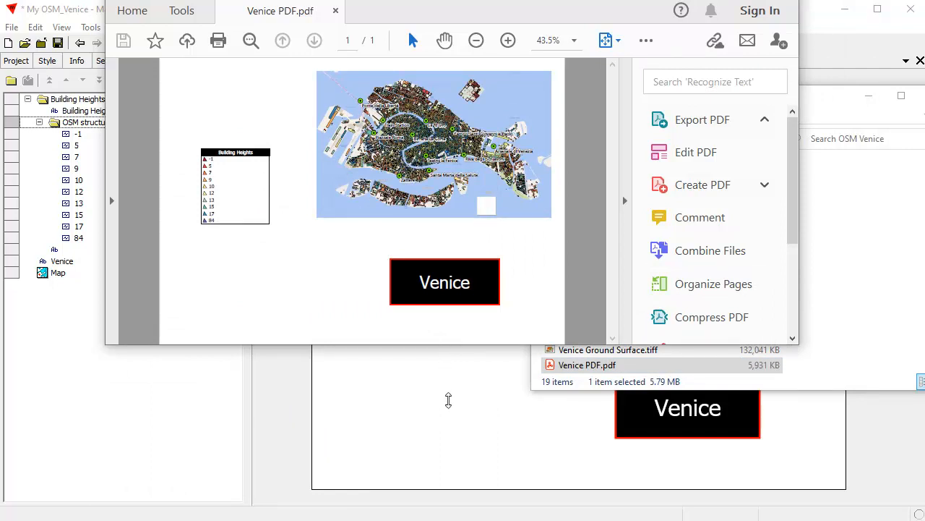
drag(444, 355, 454, 457)
drag(520, 1, 521, 24)
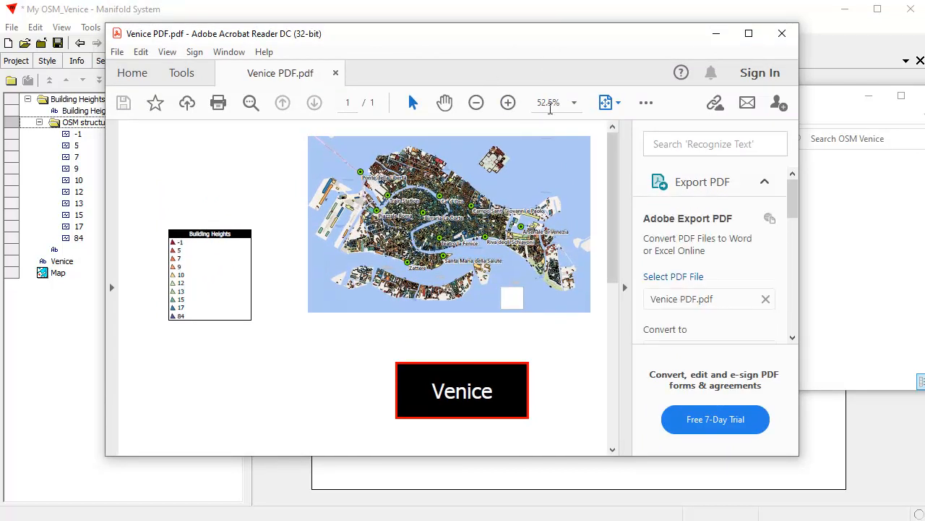
click(574, 103)
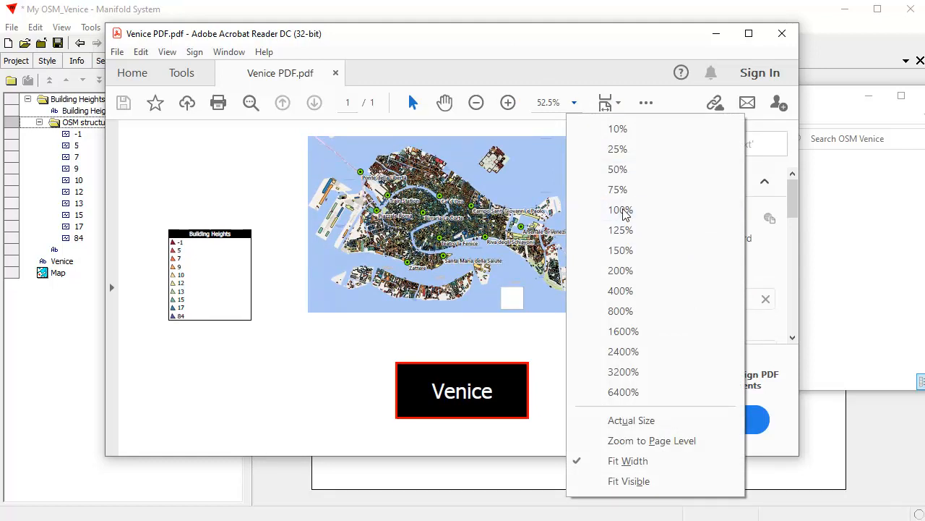
click(625, 211)
drag(477, 343, 329, 229)
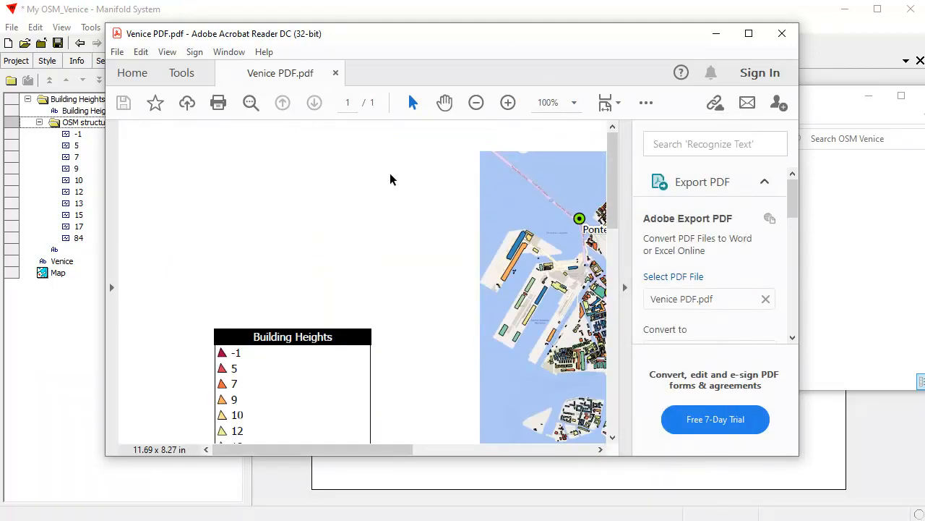
click(444, 103)
drag(481, 367, 299, 281)
drag(494, 347, 321, 141)
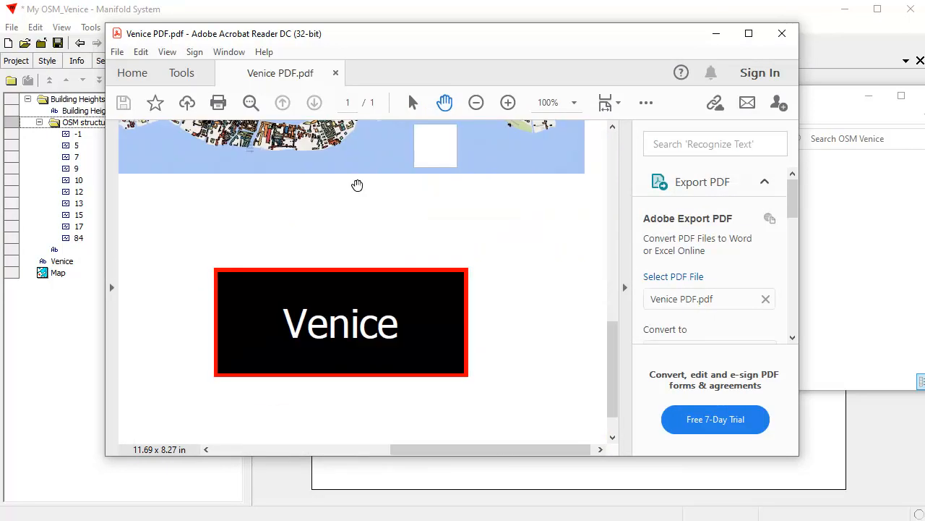
drag(214, 162, 525, 193)
drag(358, 222, 487, 322)
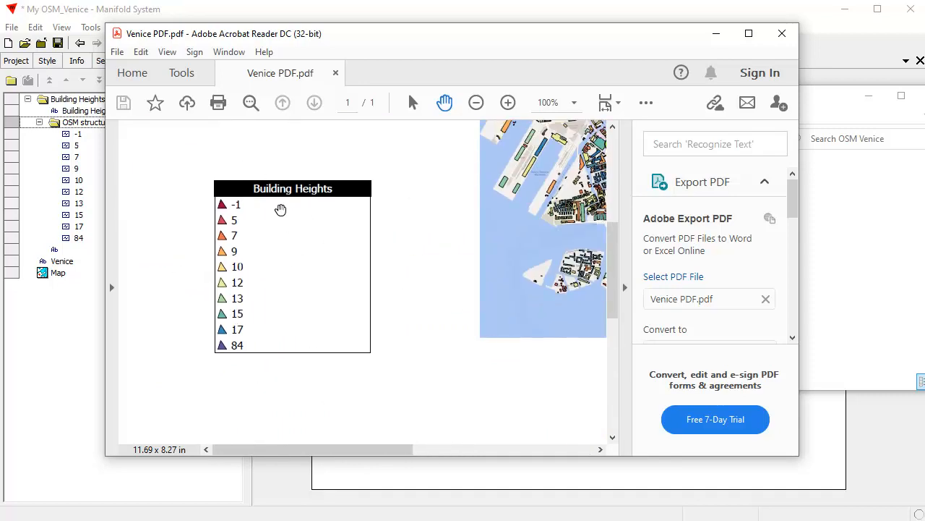
drag(563, 196, 368, 346)
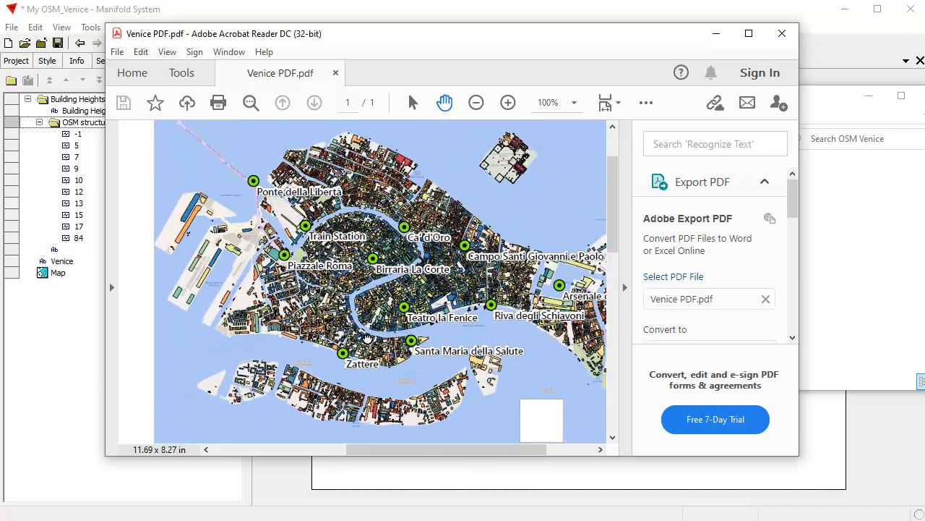
Step: Zoom the PDF map in to 300% and pan to southern Venice and Piazzale Roma
click(507, 103)
click(507, 102)
drag(486, 319, 389, 197)
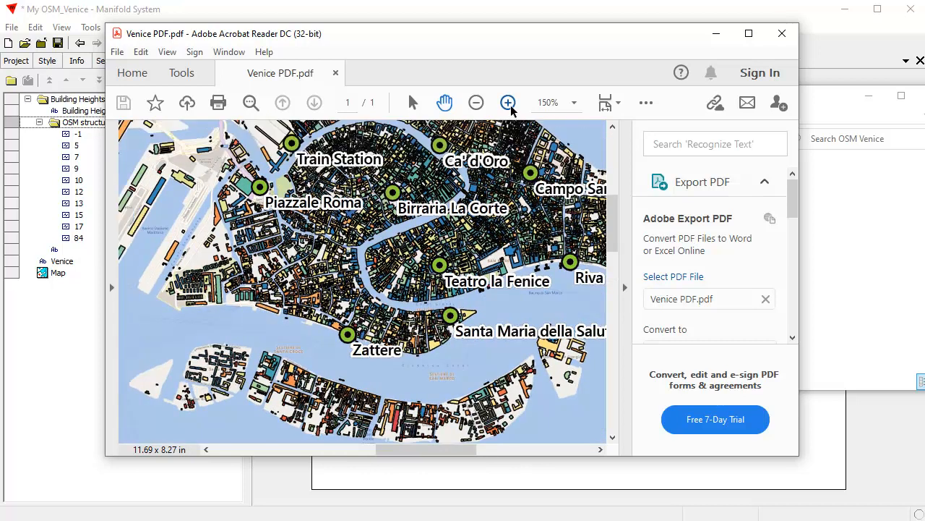
click(508, 103)
click(509, 103)
drag(489, 339, 350, 212)
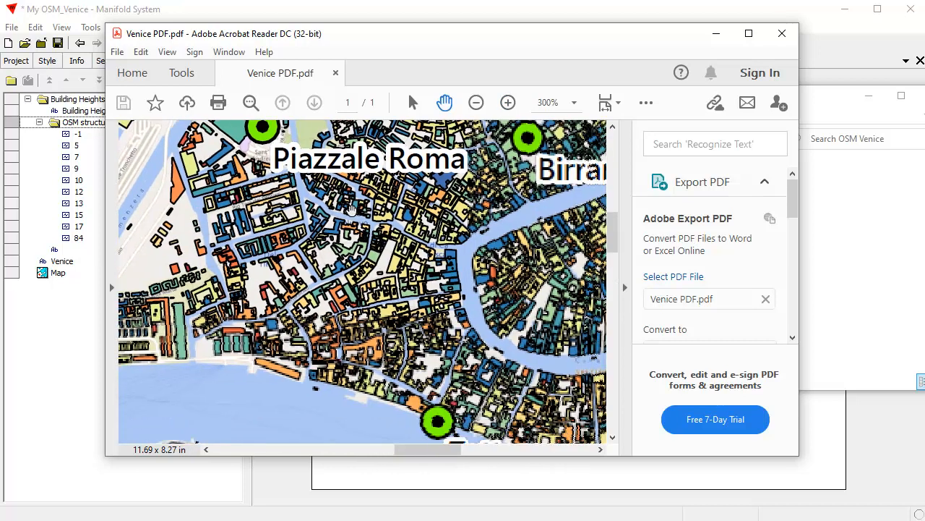
Step: Zoom partway back out and pan across the southern islands and Ponte della Libertà
click(475, 103)
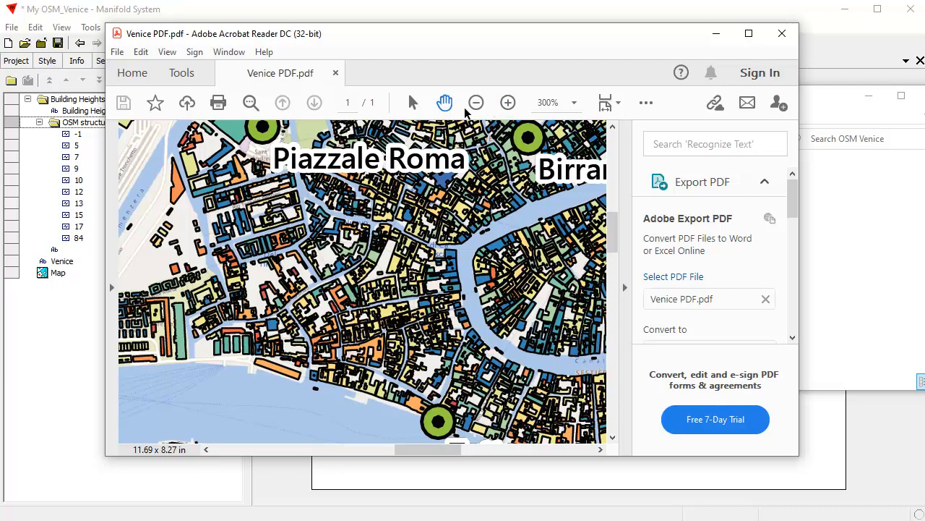
click(475, 102)
drag(312, 184, 401, 334)
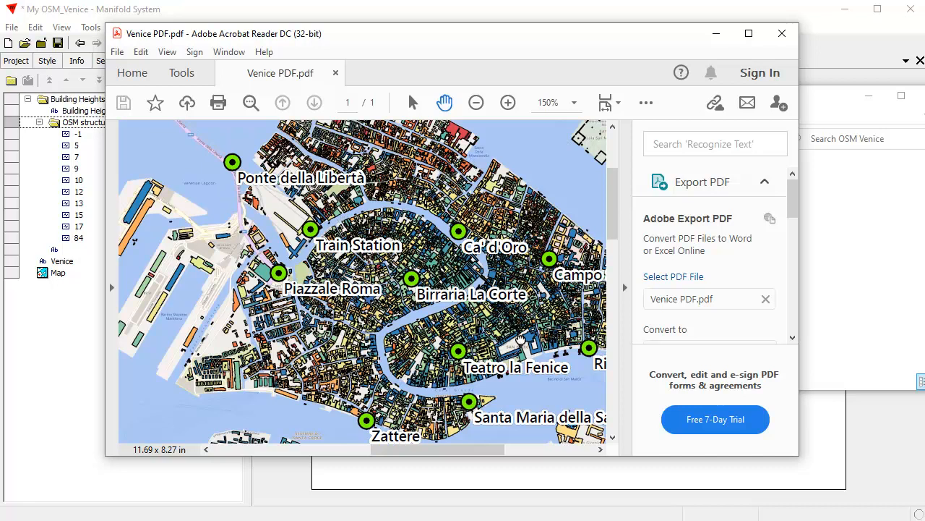
drag(522, 344, 455, 242)
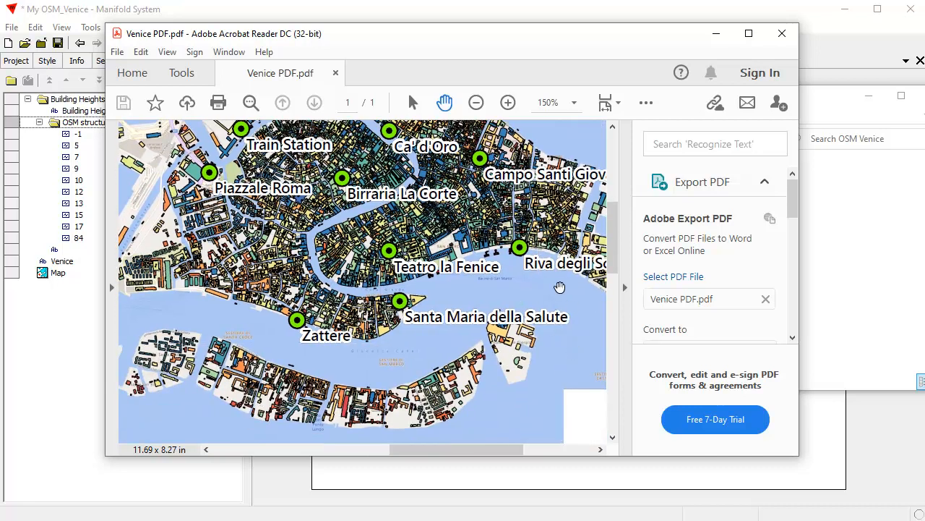
drag(217, 232, 342, 333)
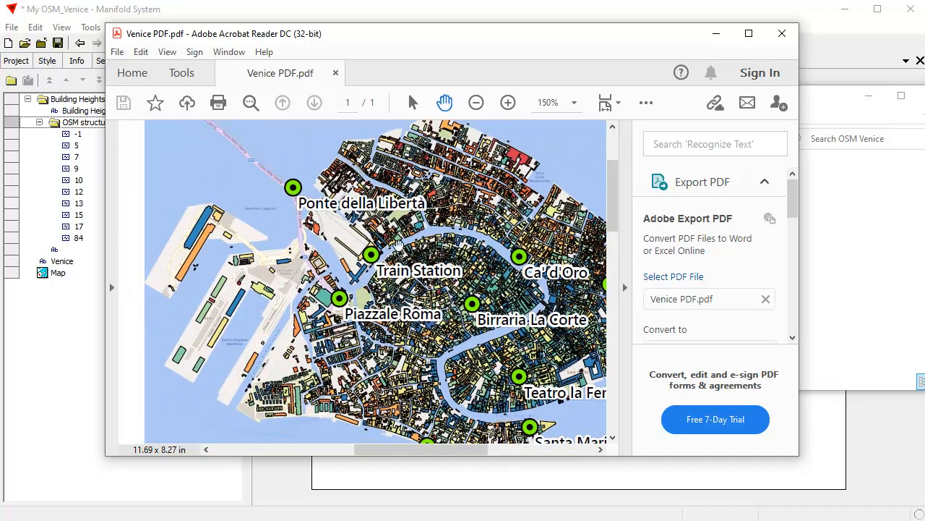
Step: Zoom out to 66.7%, recenter the map with the legend in view, and close the PDF
click(476, 103)
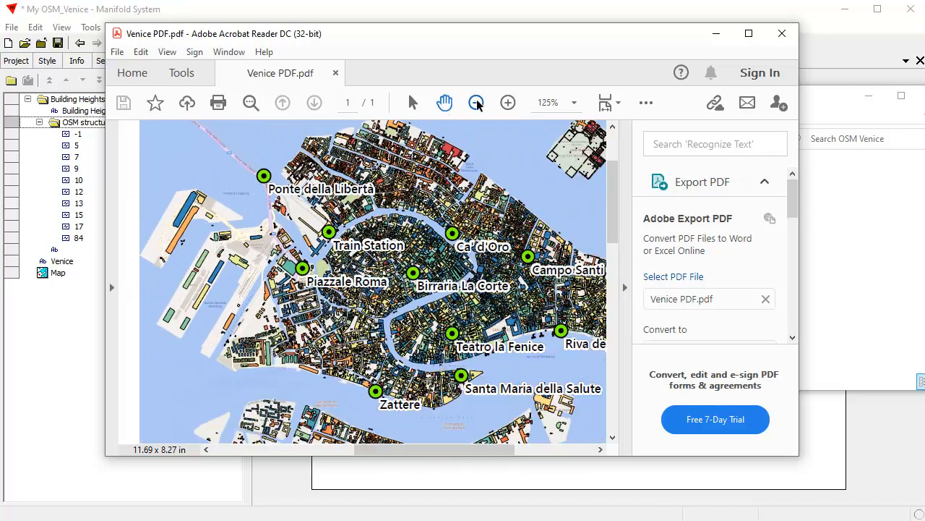
click(475, 103)
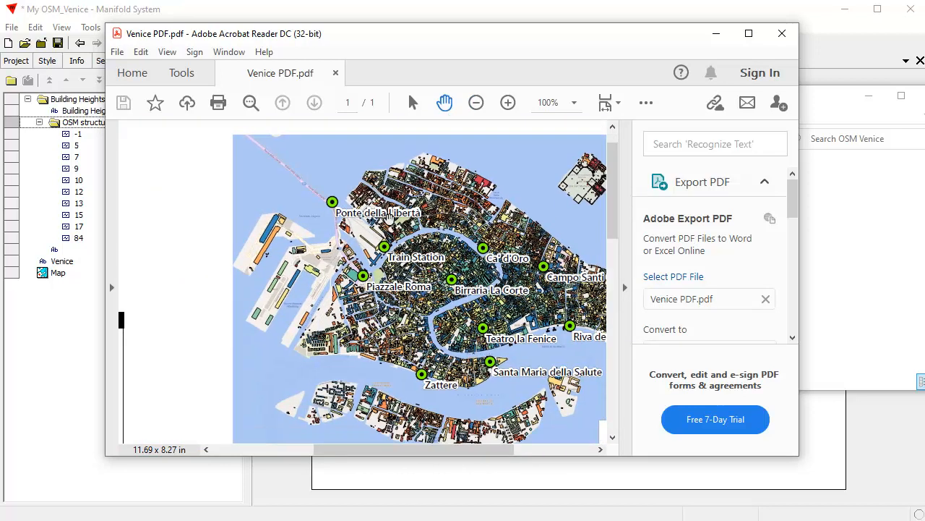
scroll(381, 222, down, 2)
scroll(381, 223, up, 2)
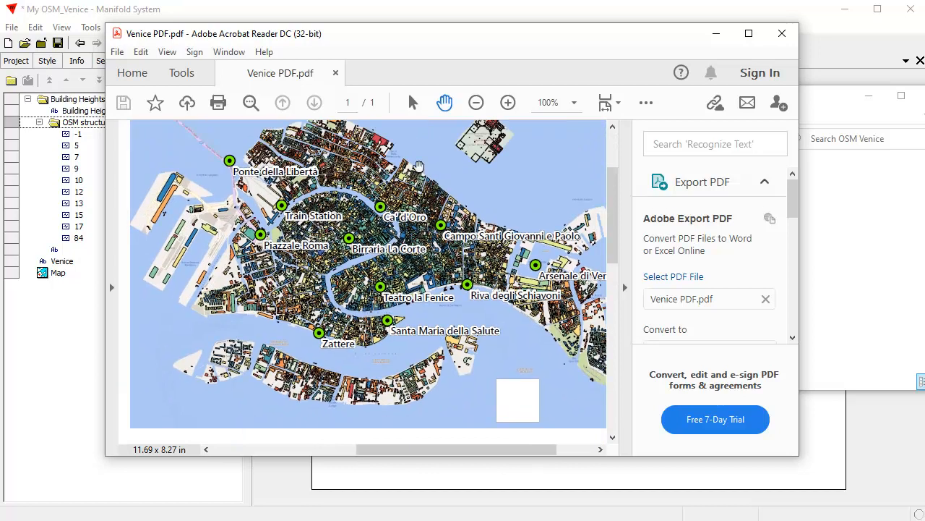
click(476, 102)
click(476, 103)
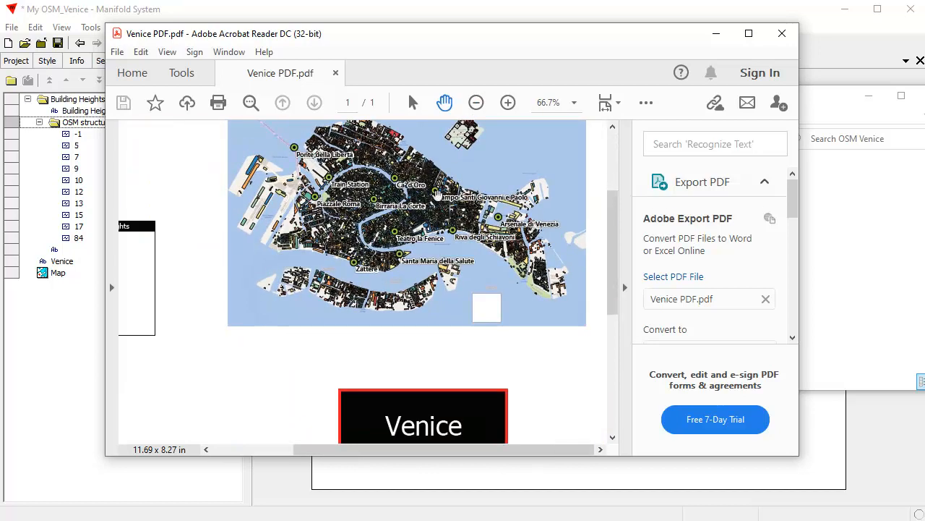
drag(274, 285, 379, 267)
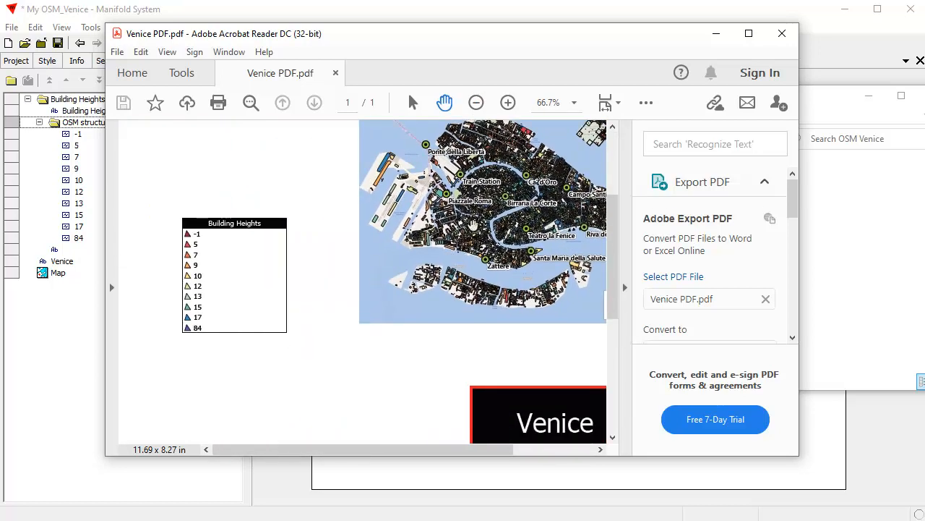
drag(471, 229, 355, 254)
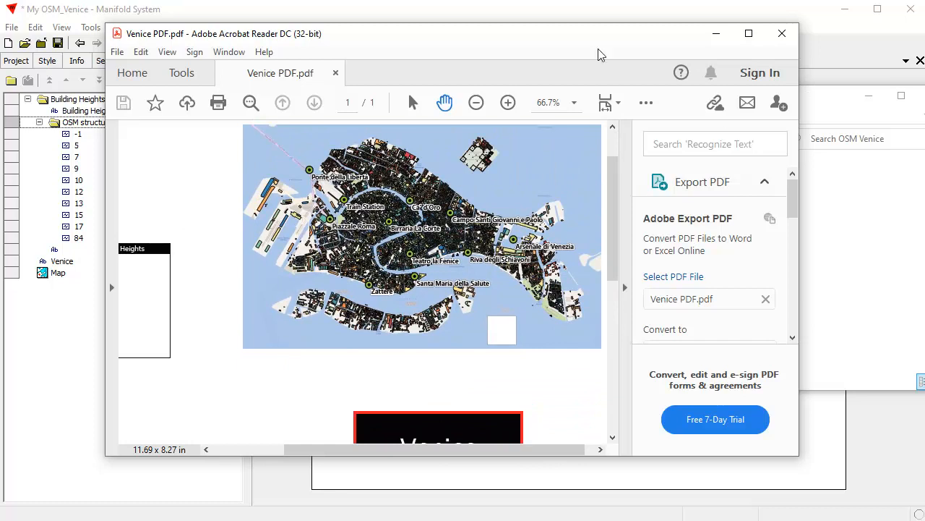
click(787, 40)
Step: Return to Manifold and switch between the Venice map and layout windows, ending on the map
click(630, 27)
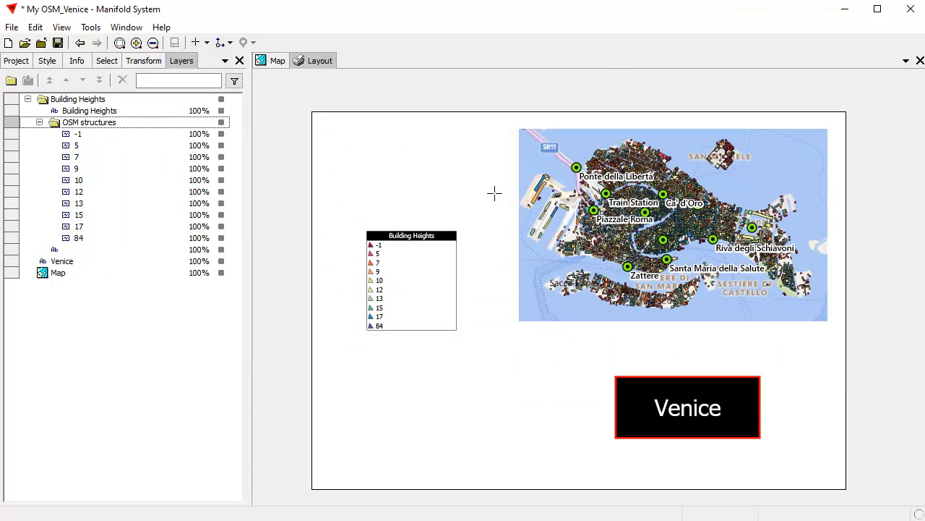
click(274, 60)
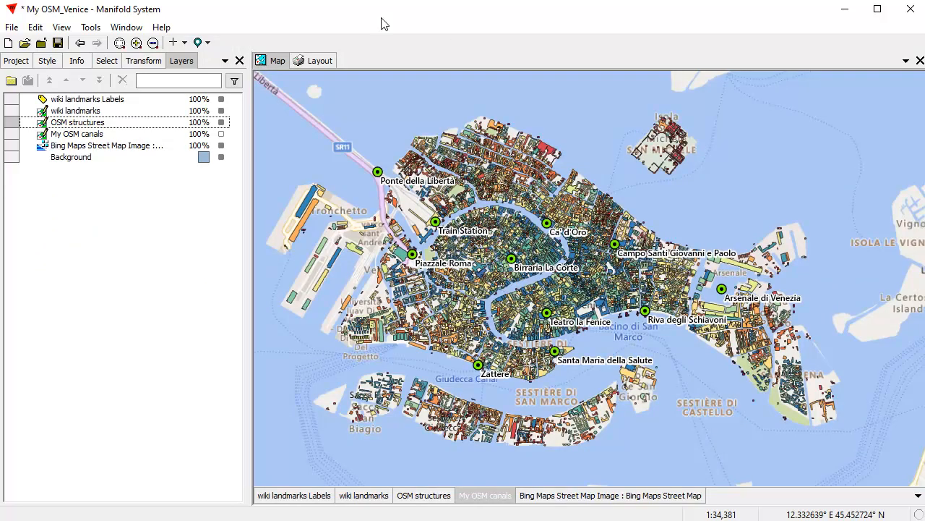
click(318, 63)
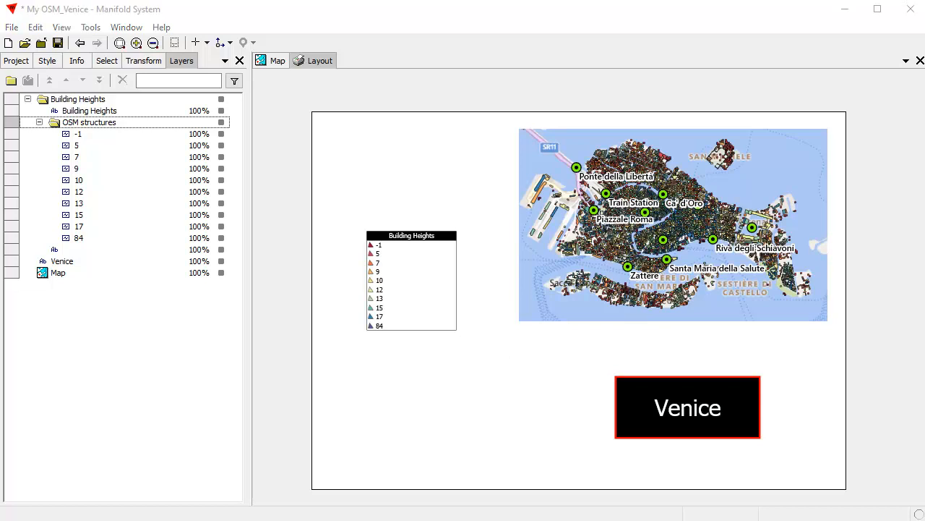
click(278, 64)
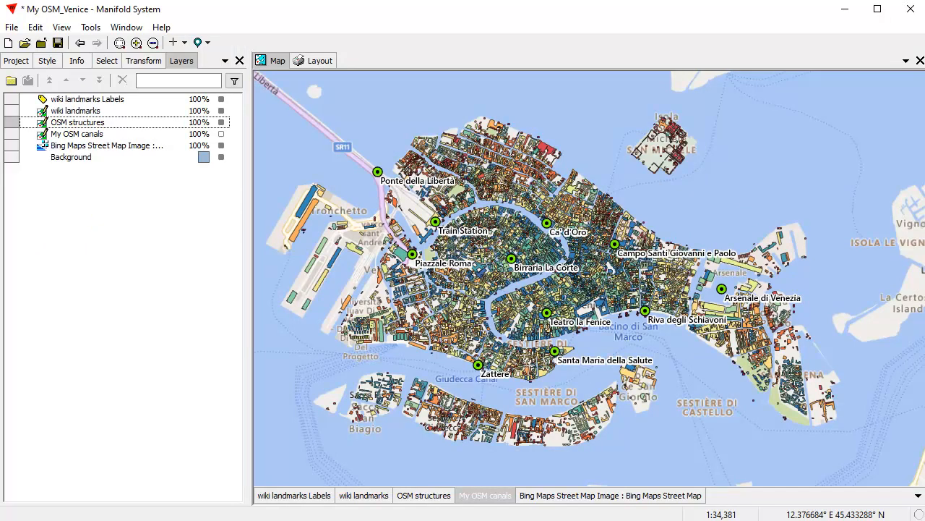
Step: Cycle the active layer through wiki landmarks, its Labels and OSM structures, then show Project components
click(365, 497)
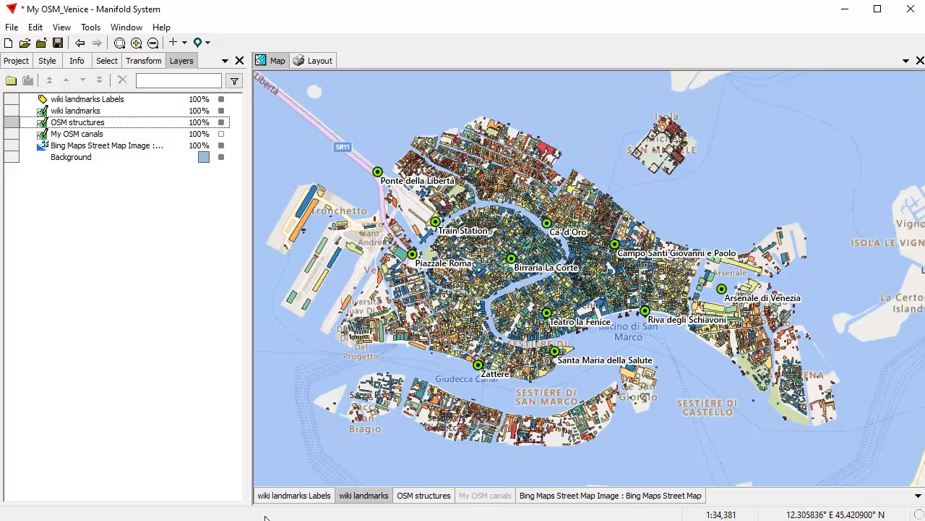
click(295, 495)
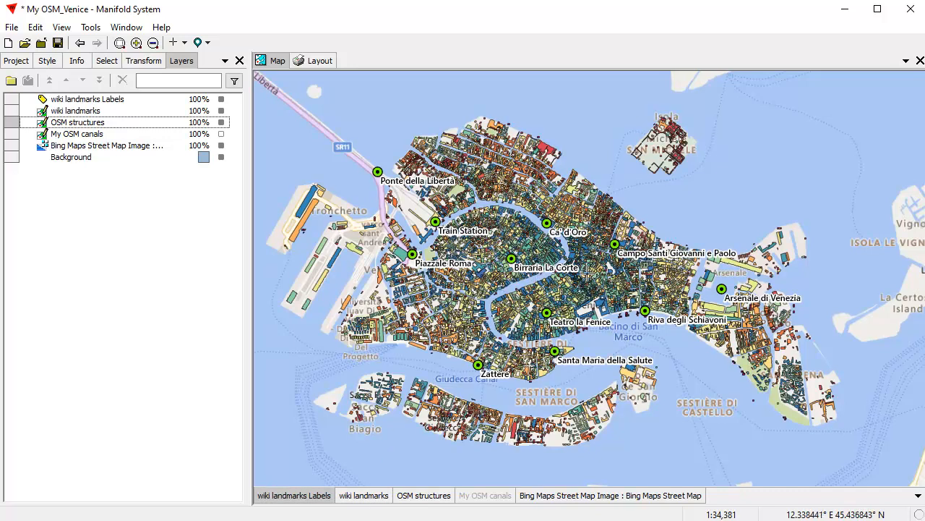
click(433, 496)
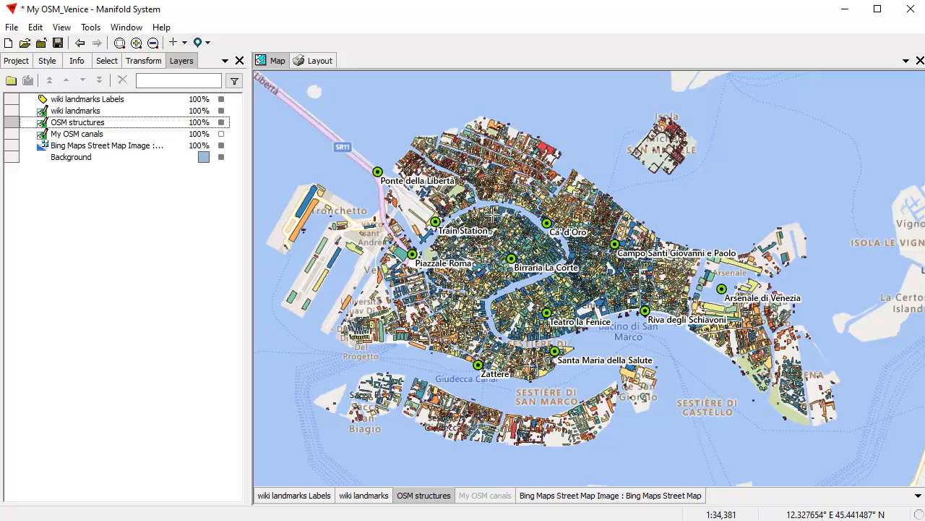
click(21, 62)
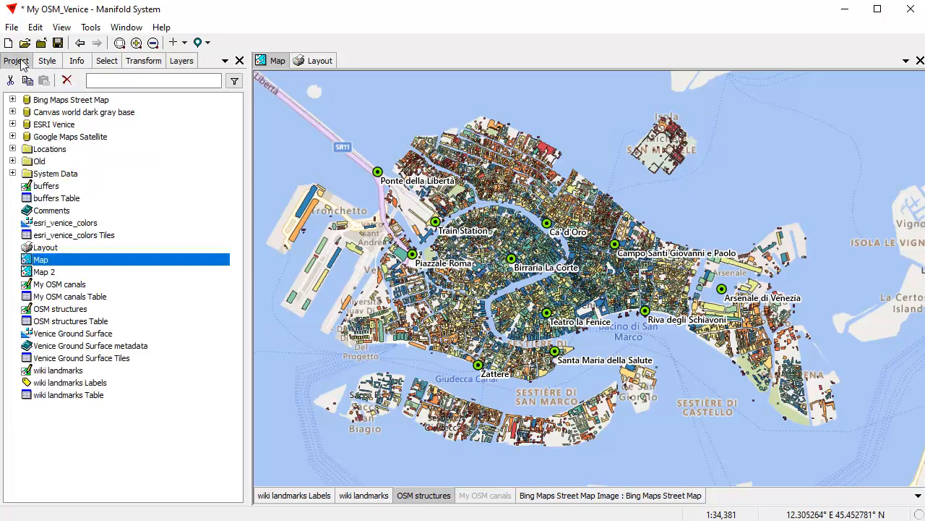